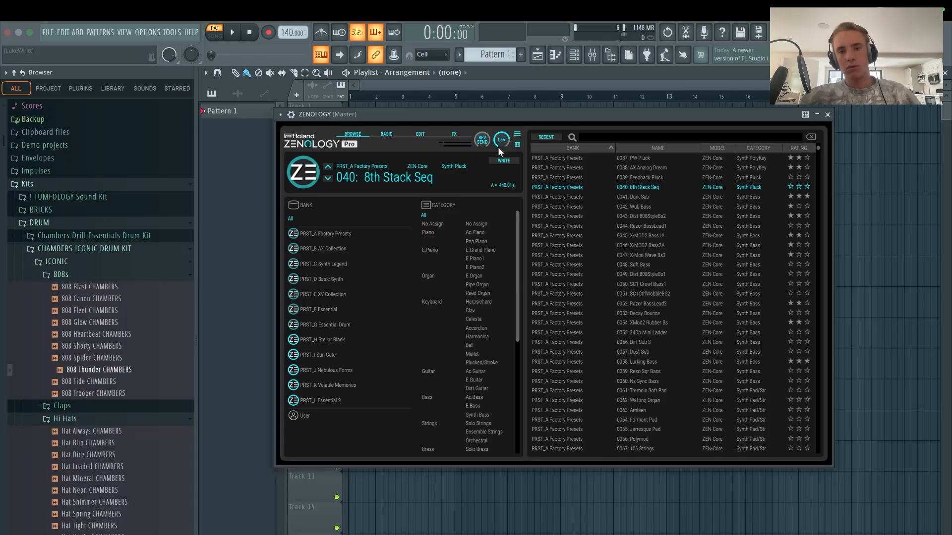
- Browse ZENOLOGY's factory presets and load 0006: Fat Mask Lead, closing the plugin window when done
{"action": "left_click", "coordinate": [386, 134]}
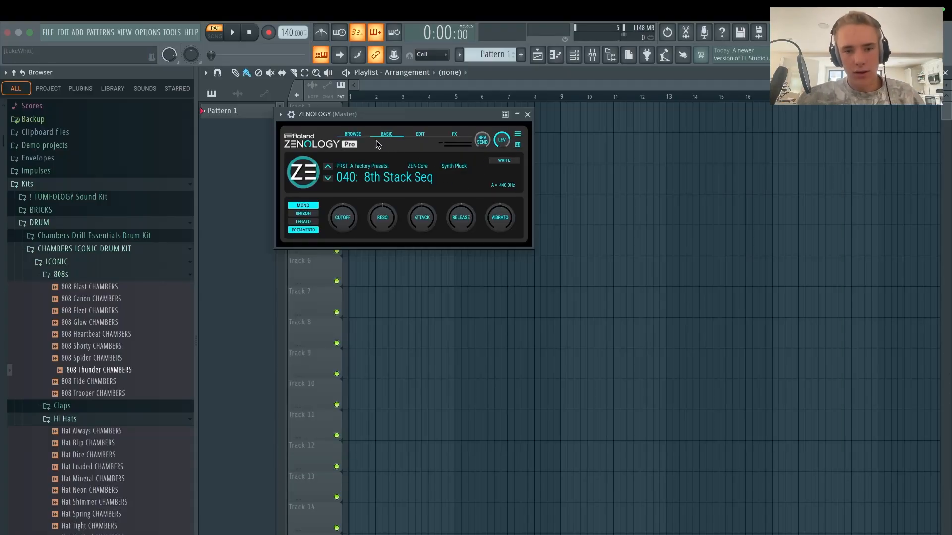
{"action": "left_click", "coordinate": [353, 134]}
{"action": "left_click", "coordinate": [477, 224]}
{"action": "left_click", "coordinate": [477, 223]}
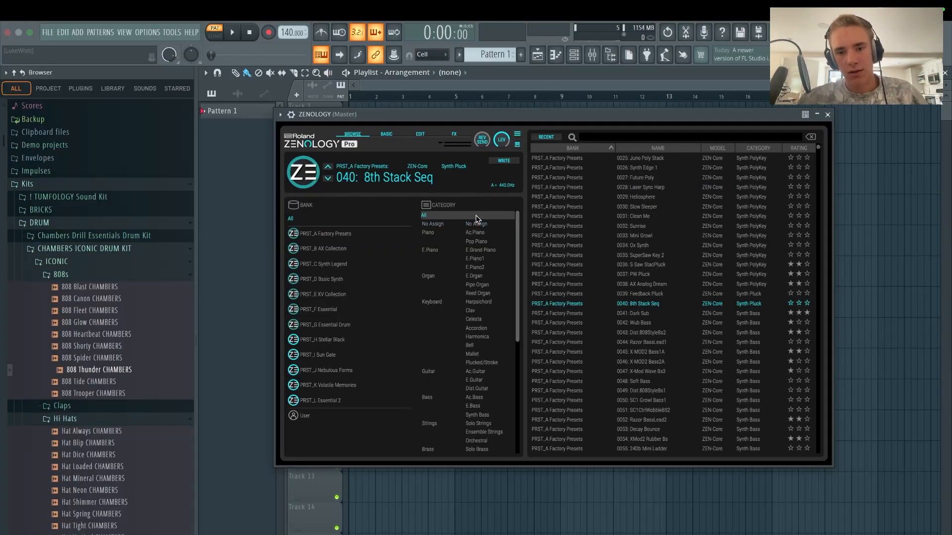
{"action": "mouse_move", "coordinate": [820, 148]}
{"action": "left_mouse_down"}
{"action": "mouse_move", "coordinate": [843, 269]}
{"action": "mouse_move", "coordinate": [849, 471]}
{"action": "mouse_move", "coordinate": [807, 293]}
{"action": "mouse_move", "coordinate": [809, 143]}
{"action": "left_mouse_up"}
{"action": "left_click", "coordinate": [684, 197]}
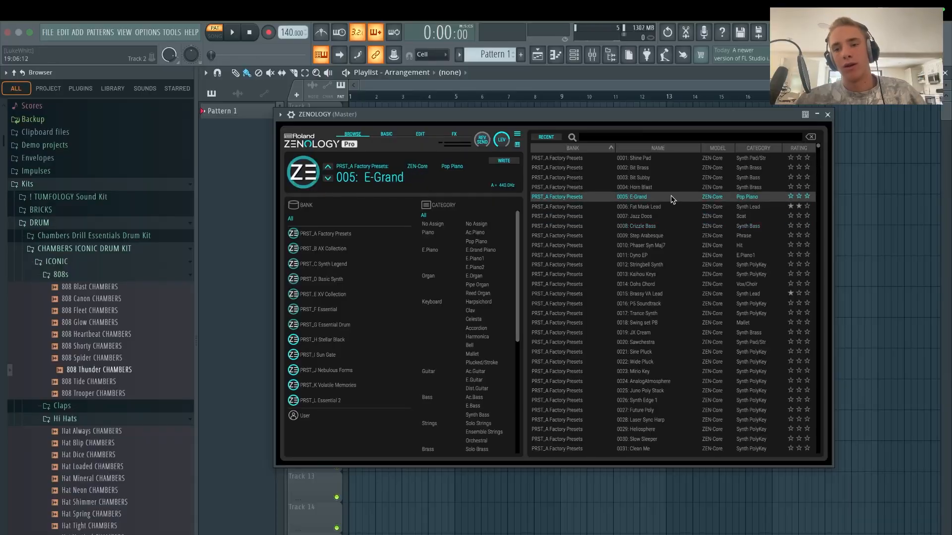
{"action": "left_click", "coordinate": [683, 206]}
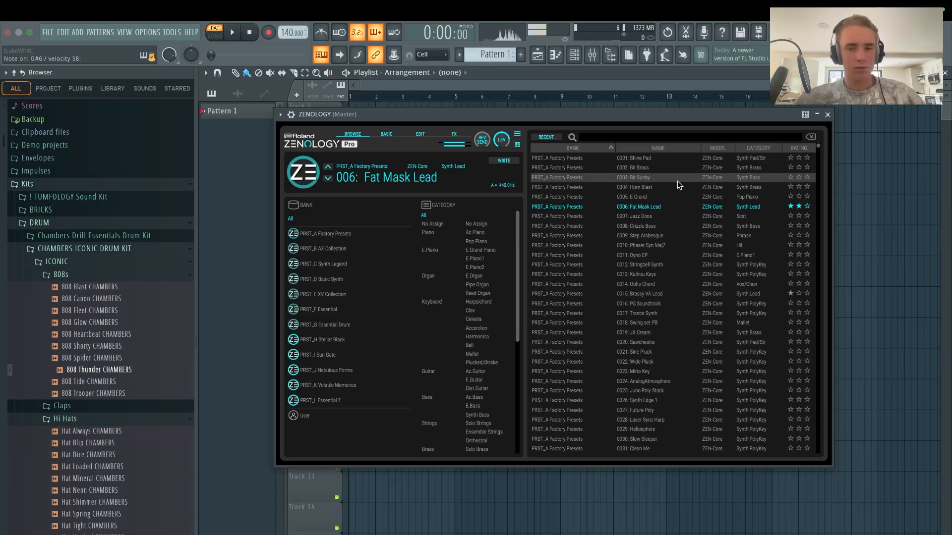
{"action": "left_click", "coordinate": [827, 115]}
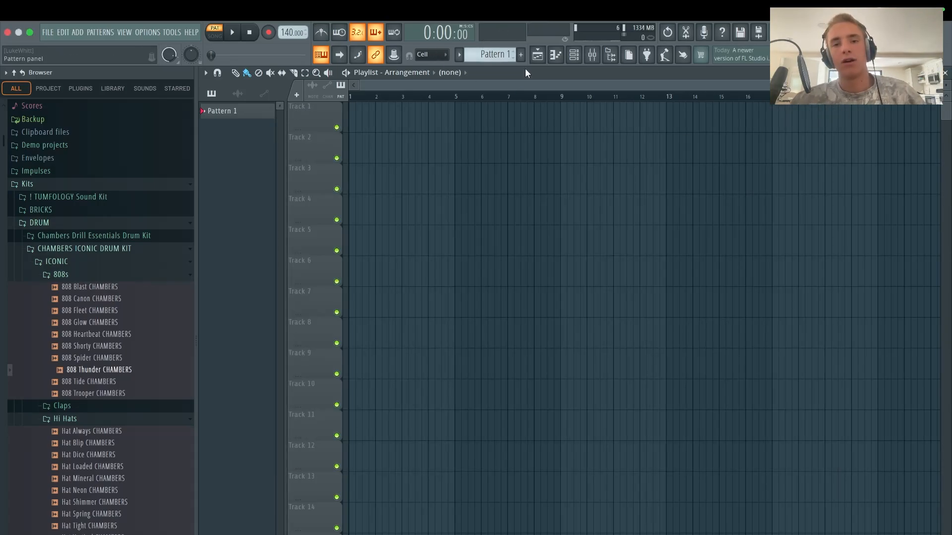
- Show the channel rack and set the project tempo to 180 BPM
{"action": "left_click", "coordinate": [573, 55]}
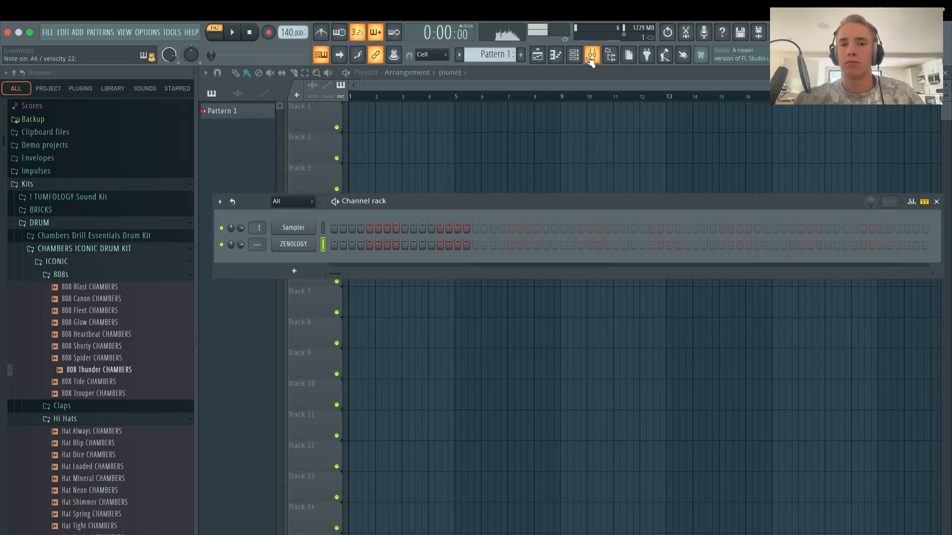
{"action": "right_click", "coordinate": [298, 34]}
{"action": "left_click", "coordinate": [321, 182]}
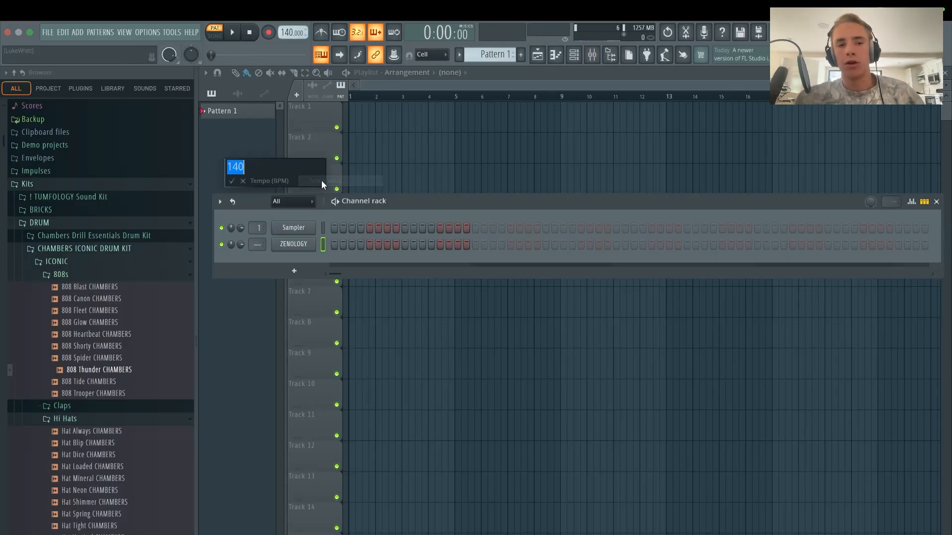
{"action": "type", "text": "180"}
{"action": "key", "text": "Return"}
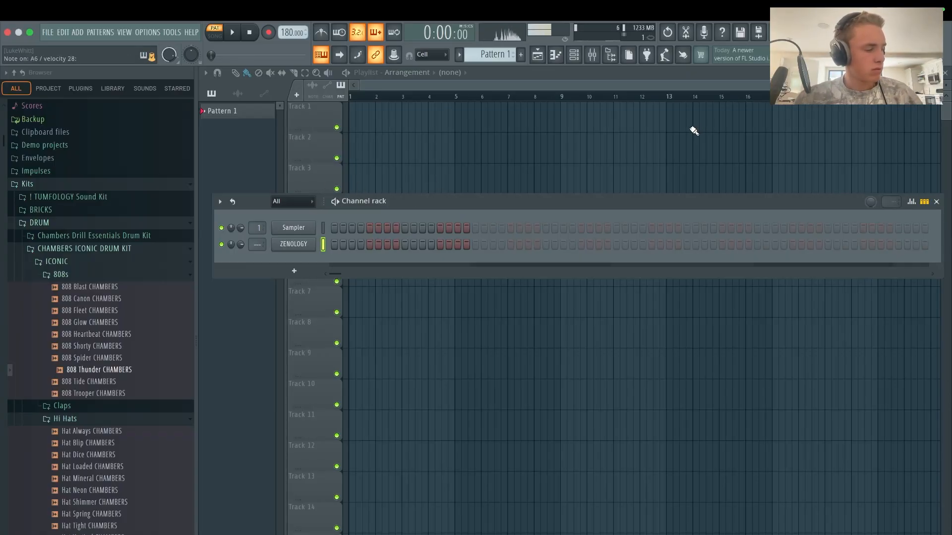
- Open ZENOLOGY's piano roll in place of the channel rack and record a melody of about two bars into Pattern 1
{"action": "left_click", "coordinate": [937, 201]}
{"action": "left_click", "coordinate": [557, 56]}
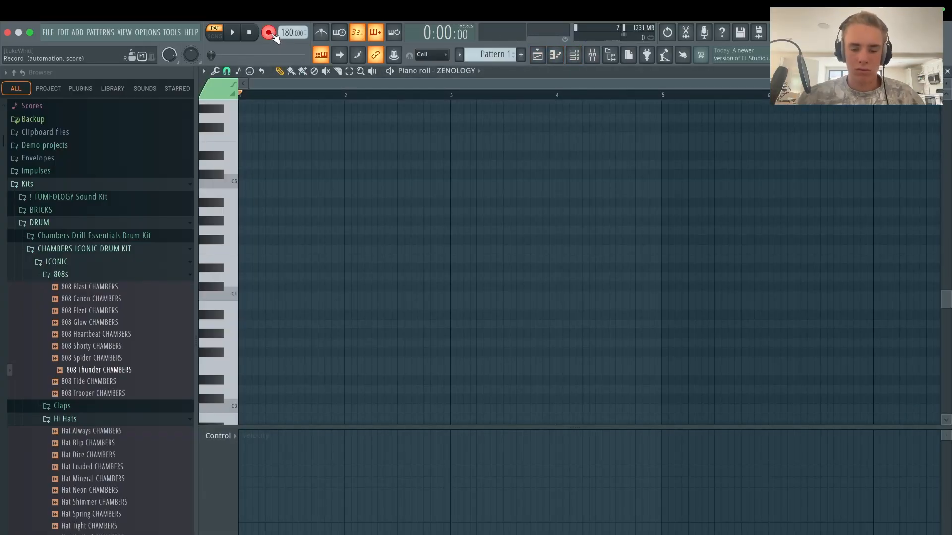
{"action": "key", "text": "space"}
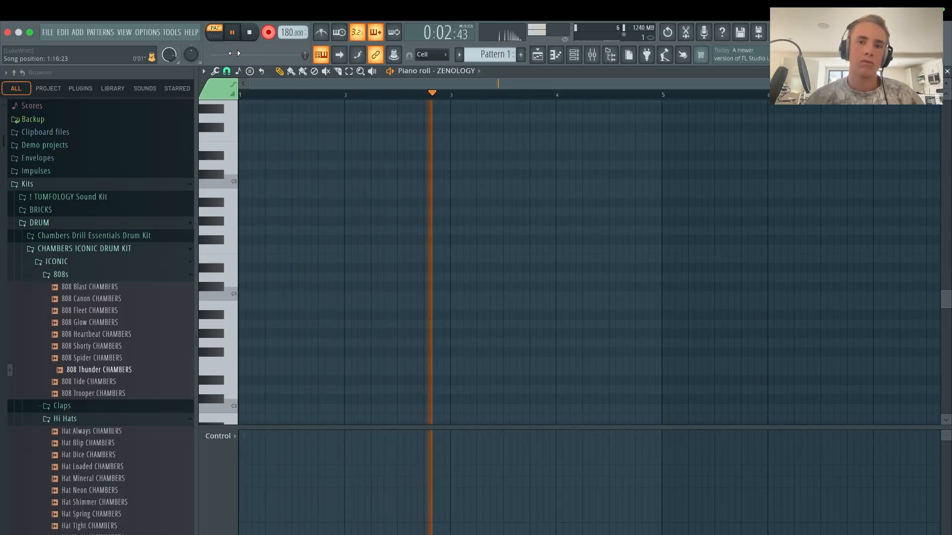
{"action": "key", "text": "space"}
{"action": "key", "text": "ctrl+v"}
{"action": "scroll", "coordinate": [383, 284], "scroll_direction": "up", "scroll_amount": 5}
{"action": "scroll", "coordinate": [411, 243], "scroll_direction": "up", "scroll_amount": 4}
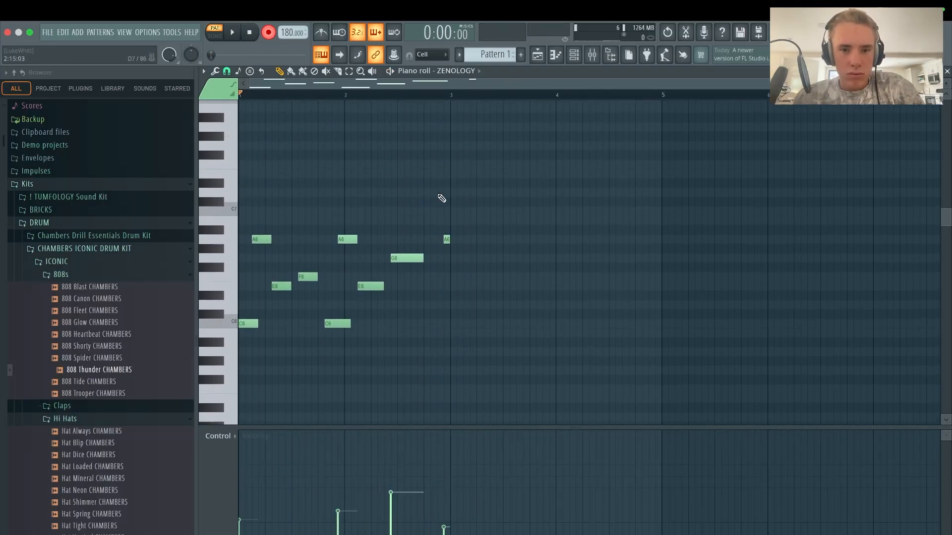
- Remove the stray final A6 note and play back the recorded melody with recording off
{"action": "key", "text": "space"}
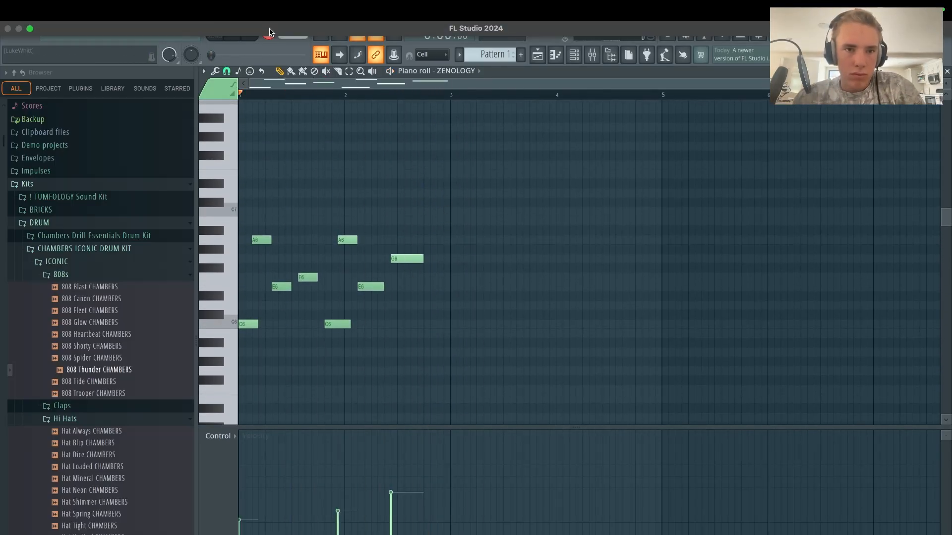
{"action": "key", "text": "space"}
{"action": "key", "text": "space"}
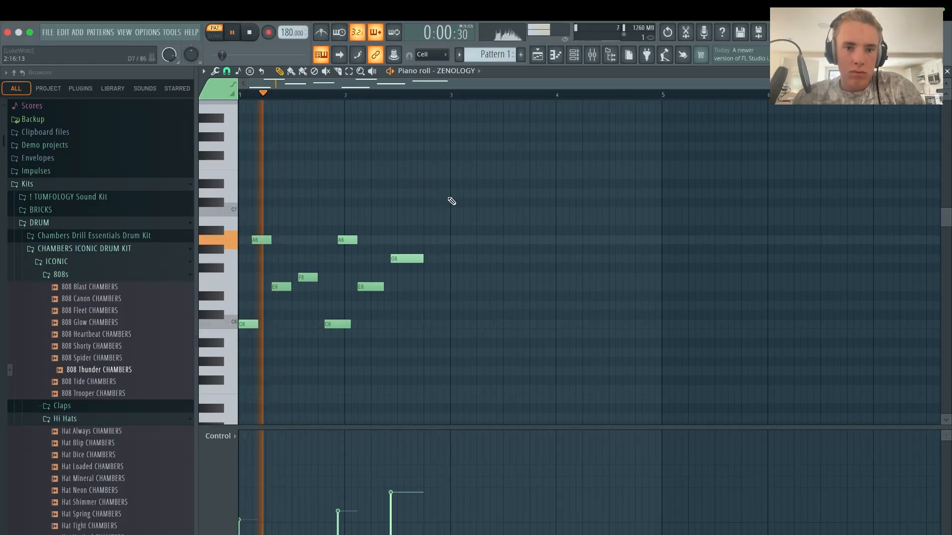
- Shift the second phrase so its C6 starts on bar 2, and quantize the melody's start times and durations with the Default template
{"action": "left_click_drag", "start_coordinate": [447, 191], "coordinate": [342, 364]}
{"action": "key", "text": "space"}
{"action": "left_click_drag", "start_coordinate": [346, 242], "coordinate": [366, 241]}
{"action": "left_click", "coordinate": [409, 333]}
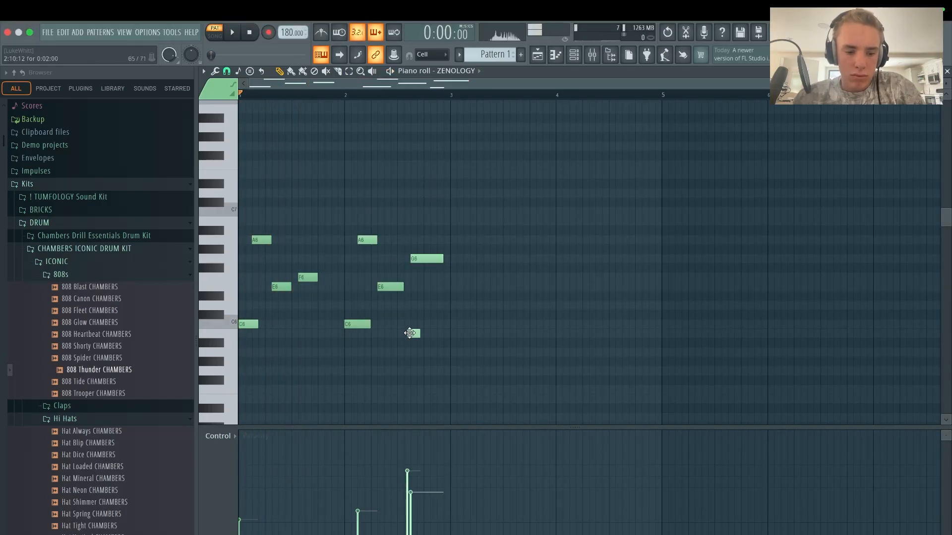
{"action": "key", "text": "alt+q"}
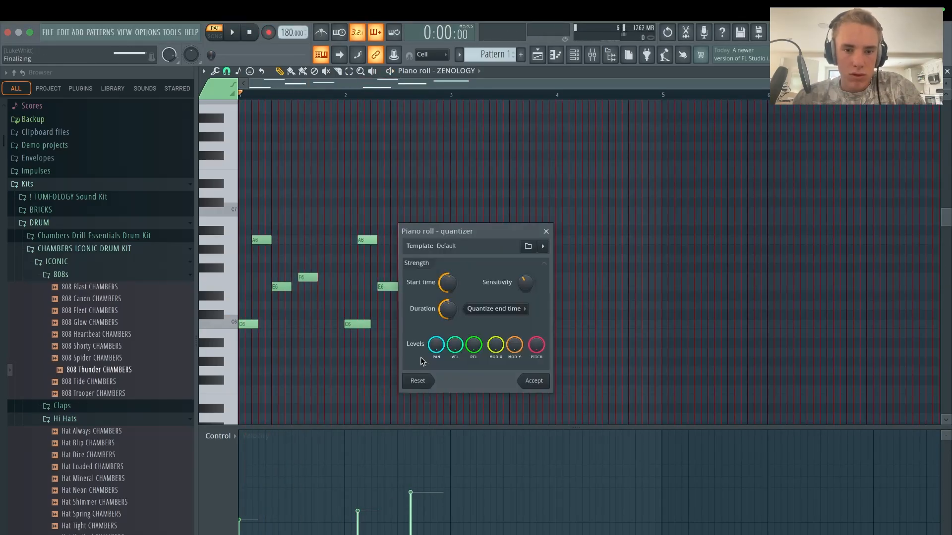
{"action": "left_click", "coordinate": [538, 381]}
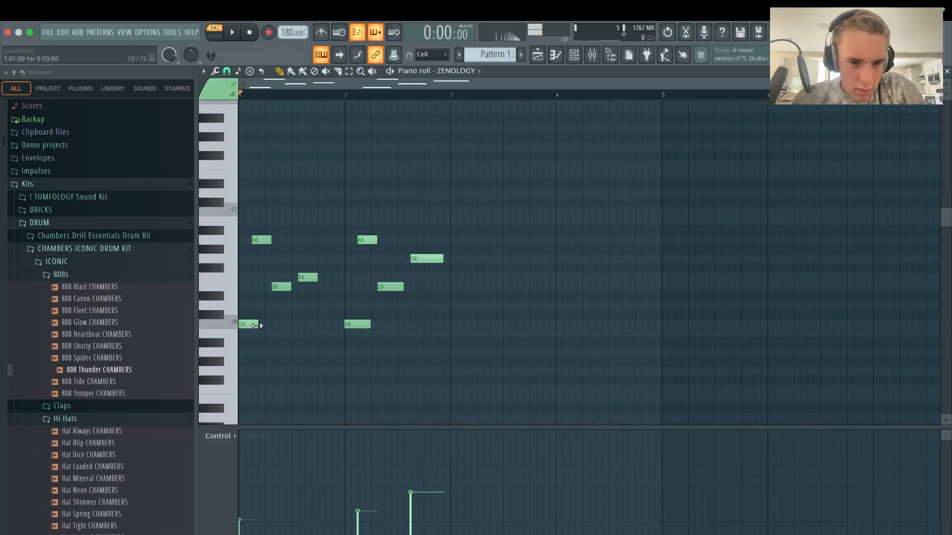
- Space the first bar's C6, A6, E6 and F6 notes evenly, each a quarter bar long, and check them by playback
{"action": "left_click_drag", "start_coordinate": [262, 241], "coordinate": [265, 243]}
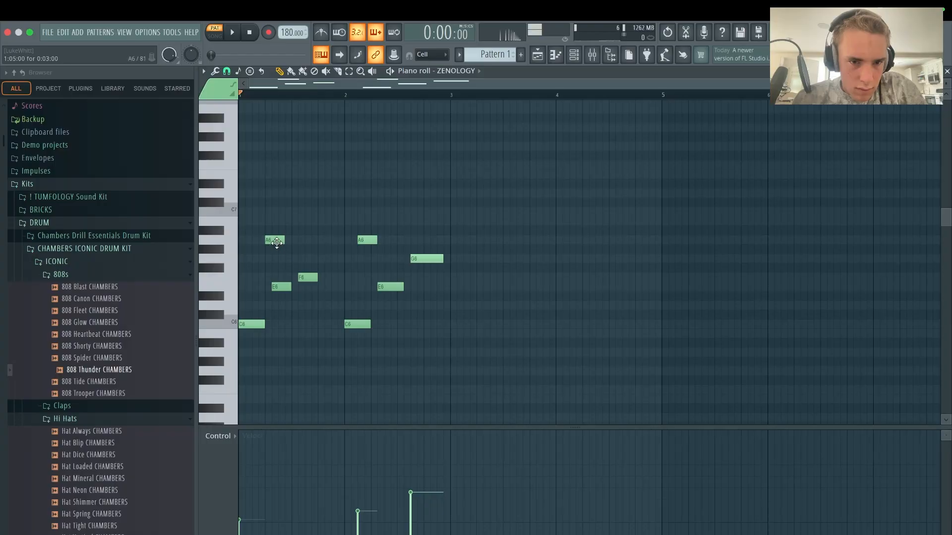
{"action": "left_click_drag", "start_coordinate": [272, 289], "coordinate": [318, 320]}
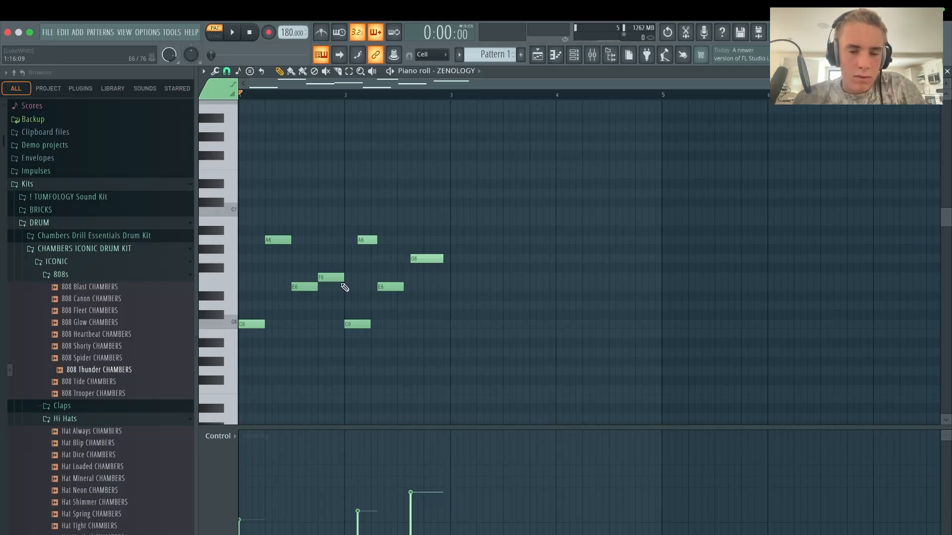
{"action": "key", "text": "space"}
{"action": "key", "text": "space"}
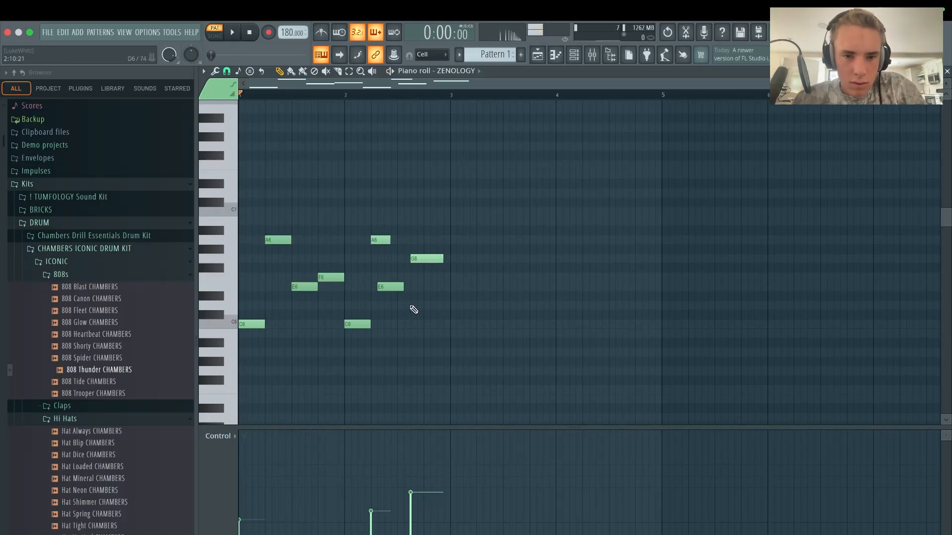
- Align the second bar's A6, E6 and G6 notes to consecutive quarter-bar slots and trim the G6 to end at bar 3
{"action": "left_click_drag", "start_coordinate": [391, 288], "coordinate": [417, 291]}
{"action": "left_click_drag", "start_coordinate": [425, 258], "coordinate": [428, 258]}
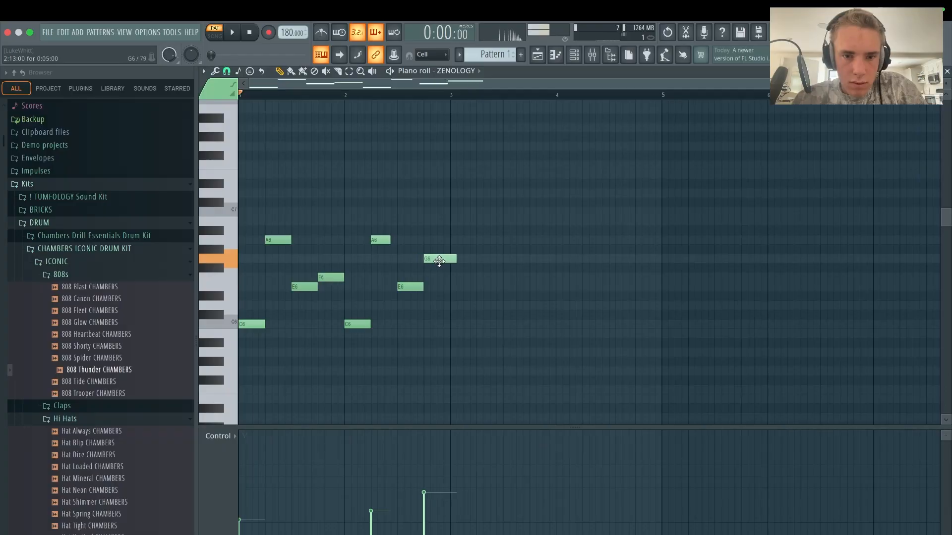
{"action": "key", "text": "space"}
{"action": "left_click_drag", "start_coordinate": [463, 217], "coordinate": [363, 333]}
{"action": "left_click", "coordinate": [437, 239]}
{"action": "right_click", "coordinate": [441, 239]}
{"action": "mouse_move", "coordinate": [456, 259]}
{"action": "left_mouse_down"}
{"action": "mouse_move", "coordinate": [446, 268]}
{"action": "mouse_move", "coordinate": [455, 258]}
{"action": "left_mouse_up"}
{"action": "left_click_drag", "start_coordinate": [459, 208], "coordinate": [364, 331]}
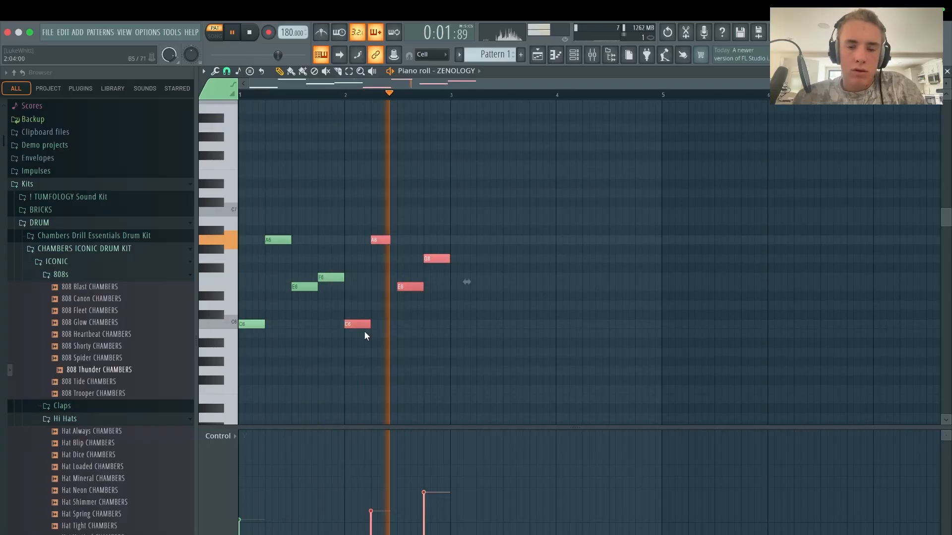
- Duplicate the whole two-bar melody so that it fills four bars
{"action": "key", "text": "ctrl+a"}
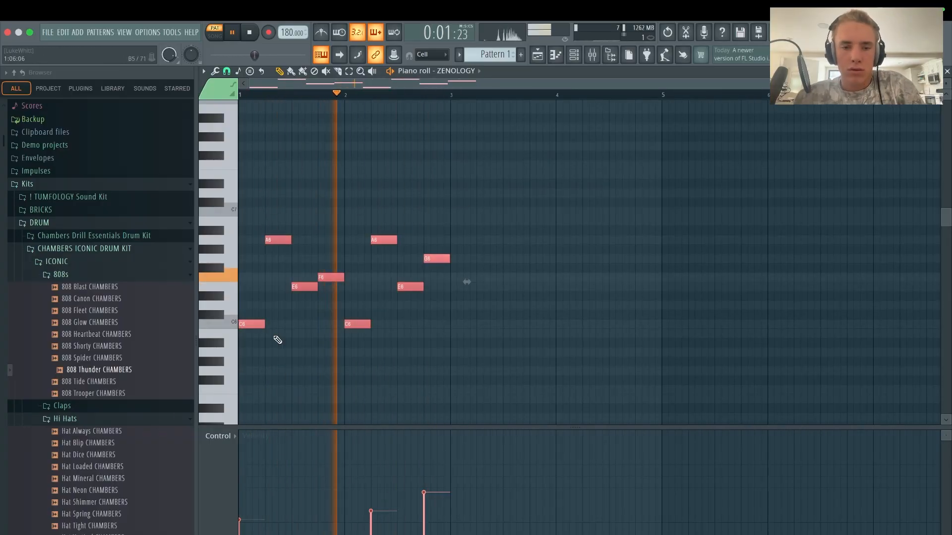
{"action": "key", "text": "ctrl+b"}
{"action": "left_click", "coordinate": [597, 342]}
{"action": "right_click", "coordinate": [610, 342]}
{"action": "scroll", "coordinate": [276, 182], "scroll_direction": "down", "scroll_amount": 2}
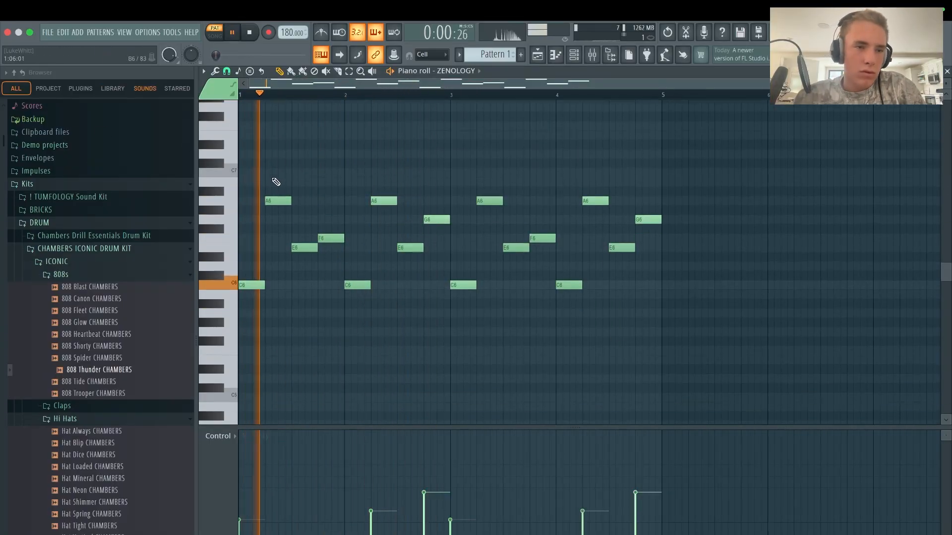
{"action": "scroll", "coordinate": [276, 182], "scroll_direction": "down", "scroll_amount": 5}
{"action": "key", "text": "space"}
- Add a second ZENOLOGY instrument channel and open its preset browser
{"action": "left_click", "coordinate": [78, 33]}
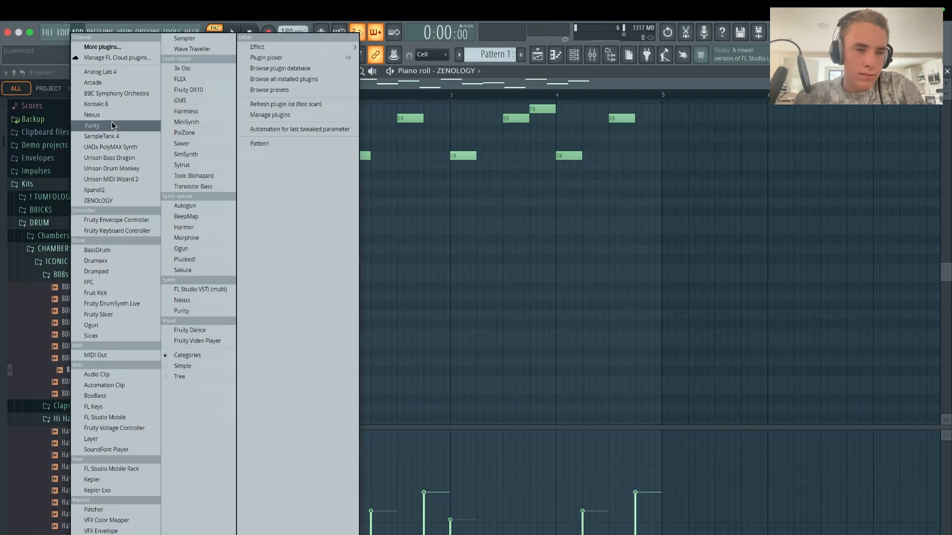
{"action": "left_click", "coordinate": [109, 201]}
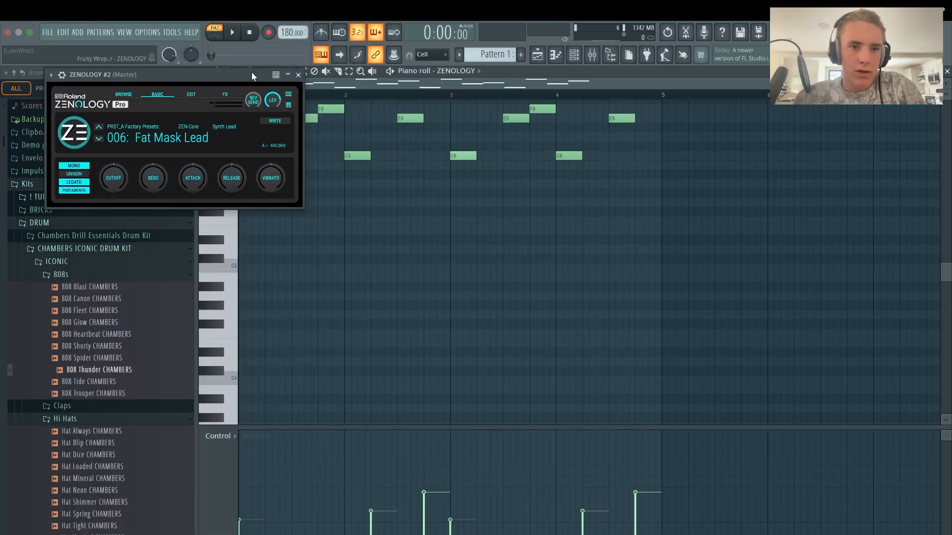
{"action": "left_click", "coordinate": [123, 94]}
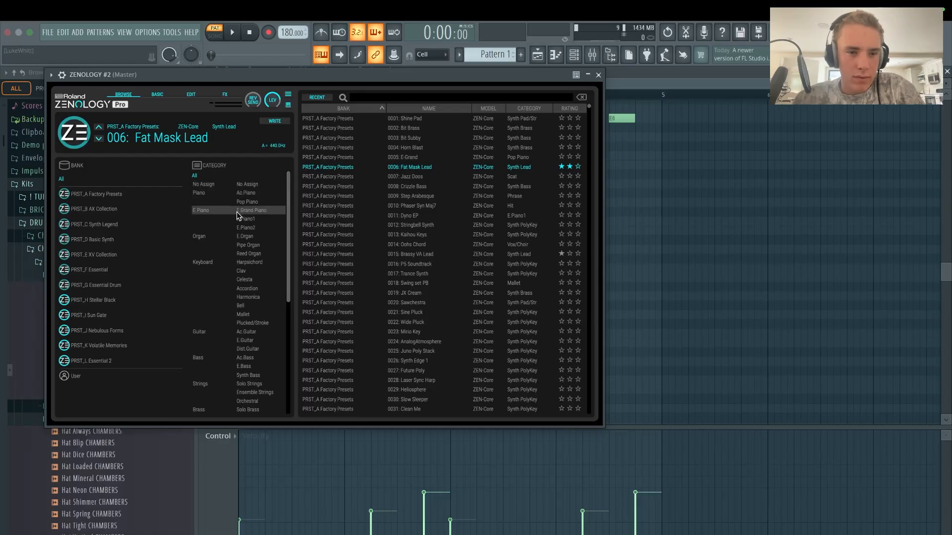
- Search the presets for "shine", audition the matches and load 0001: Shine Pad
{"action": "left_click", "coordinate": [379, 97]}
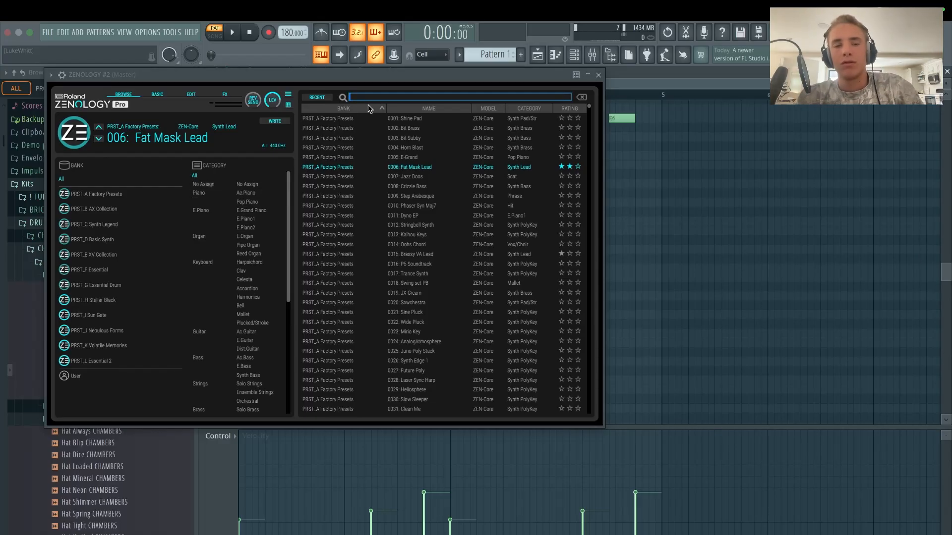
{"action": "type", "text": "shine"}
{"action": "key", "text": "Return"}
{"action": "left_click", "coordinate": [404, 128]}
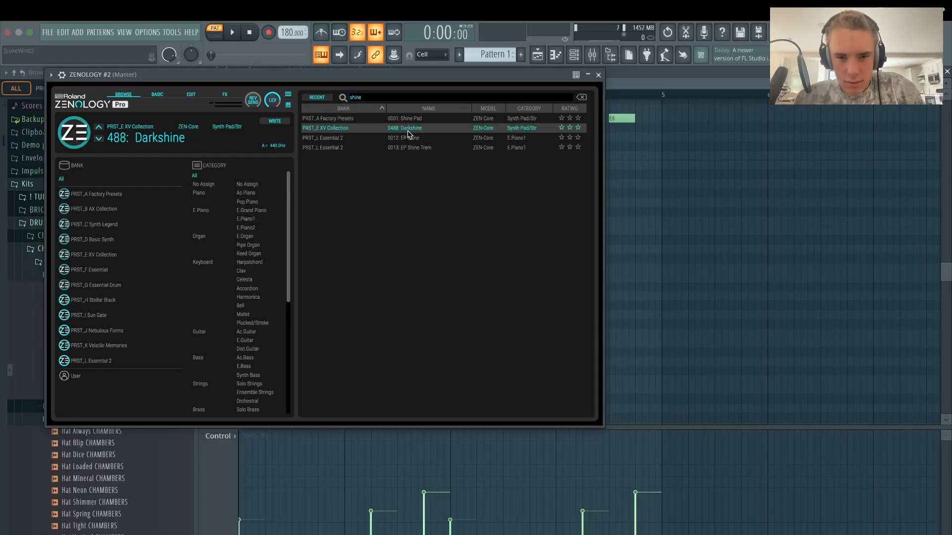
{"action": "left_click", "coordinate": [414, 138]}
{"action": "left_click", "coordinate": [417, 119]}
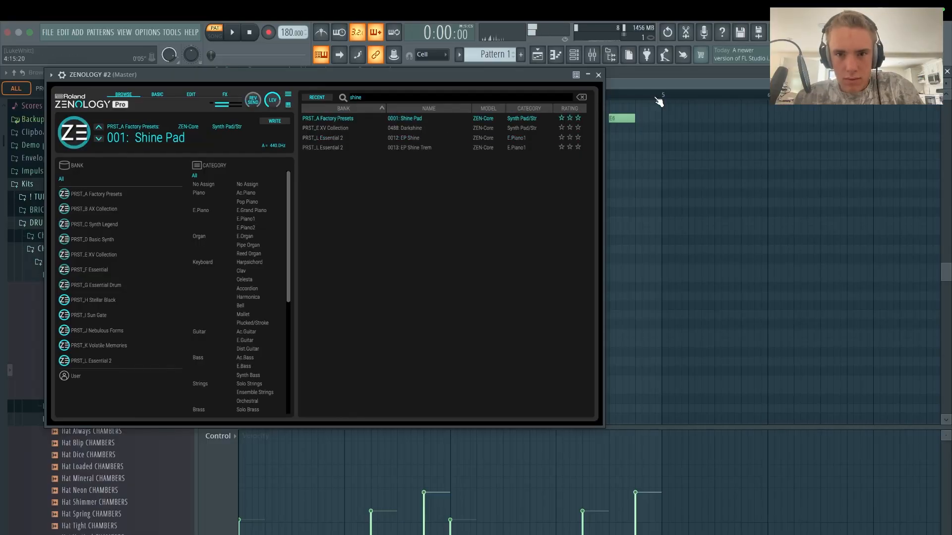
- Audition PCM Sync waves for Shine Pad's oscillator partial 1, including Machine Nz and Eeh Formant, and settle on the VA sawtooth
{"action": "left_click", "coordinate": [189, 95]}
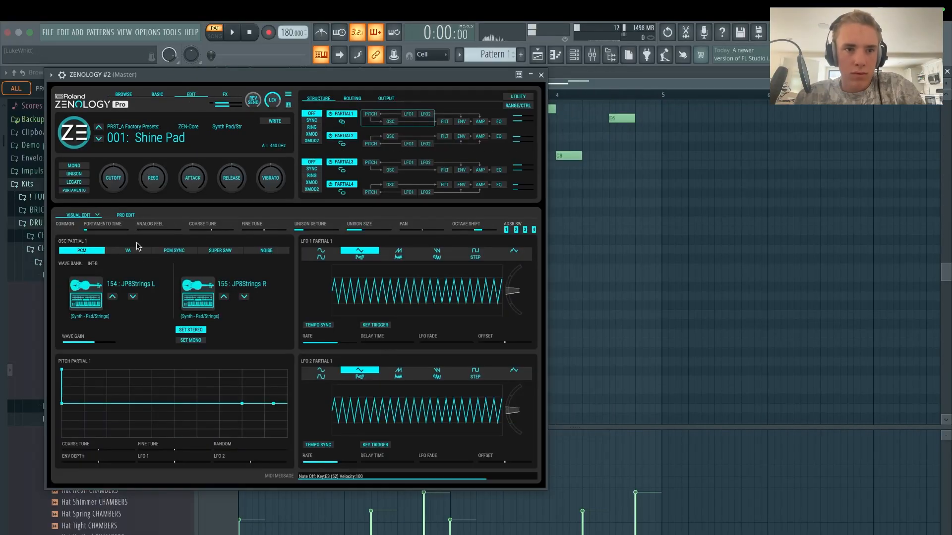
{"action": "left_click", "coordinate": [174, 250]}
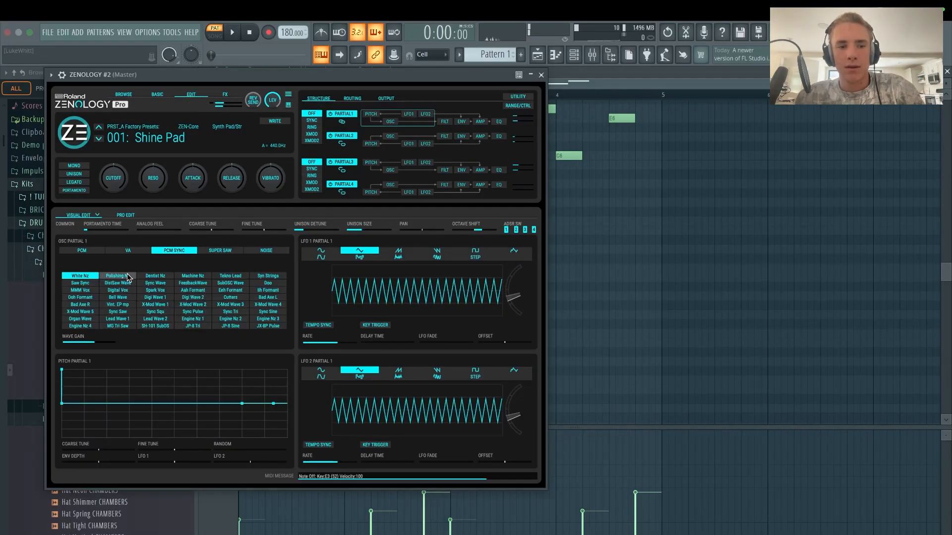
{"action": "left_click", "coordinate": [206, 277]}
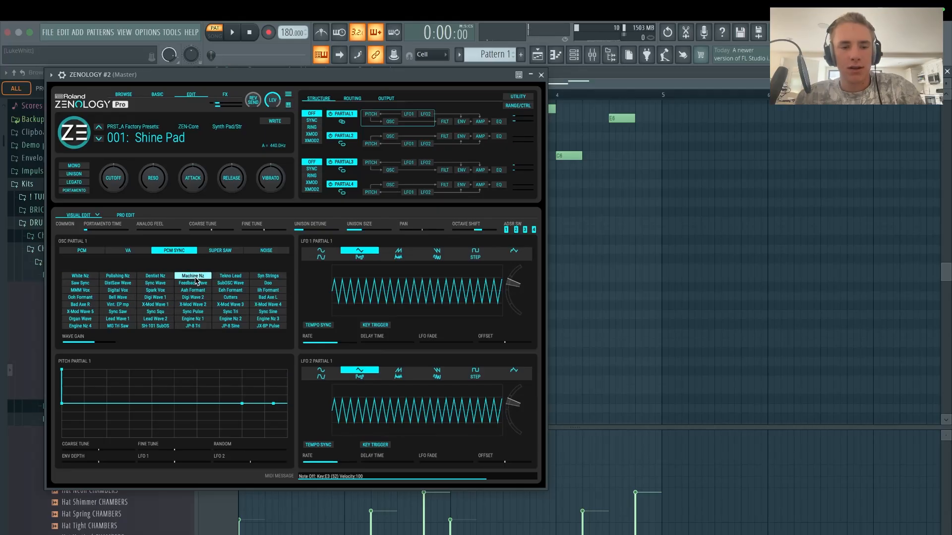
{"action": "left_click", "coordinate": [231, 283]}
{"action": "left_click", "coordinate": [230, 290]}
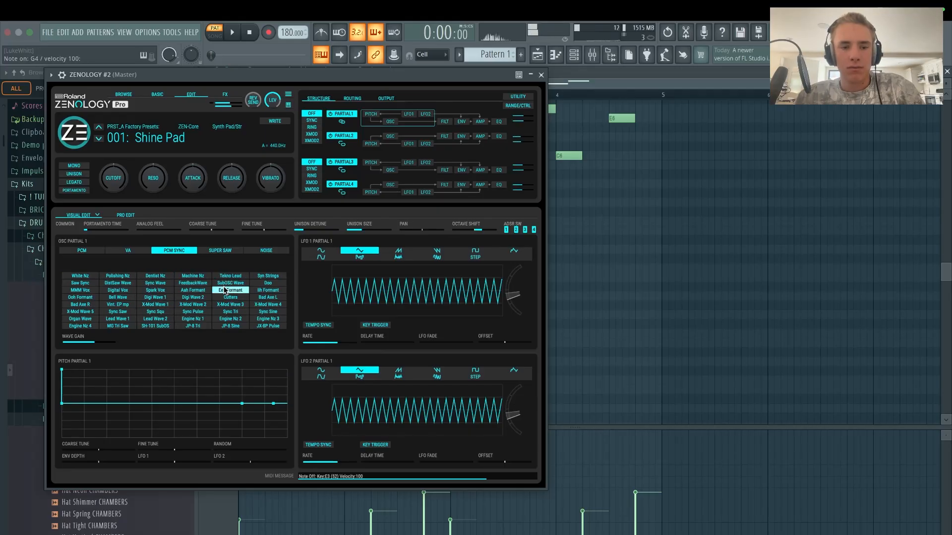
{"action": "left_click", "coordinate": [230, 297]}
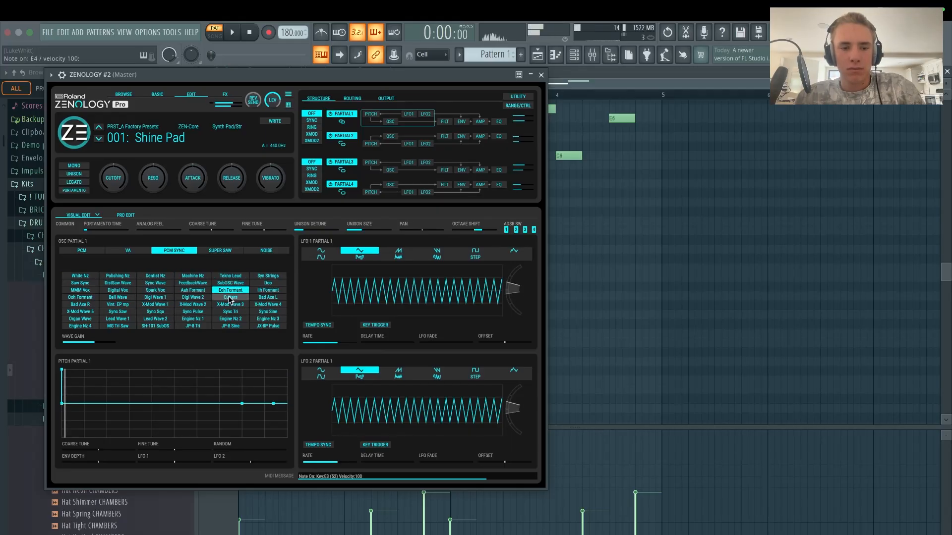
{"action": "left_click", "coordinate": [268, 283]}
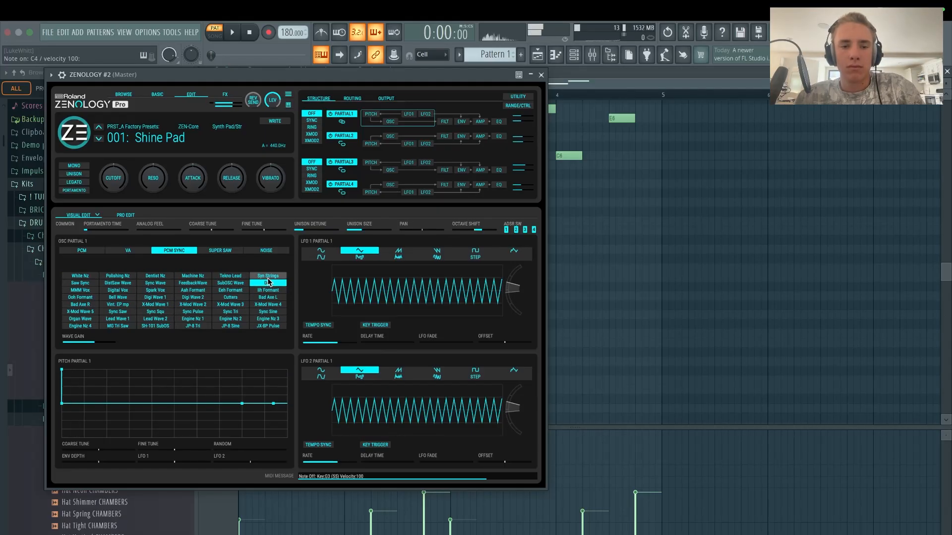
{"action": "left_click", "coordinate": [82, 251]}
{"action": "left_click", "coordinate": [173, 251]}
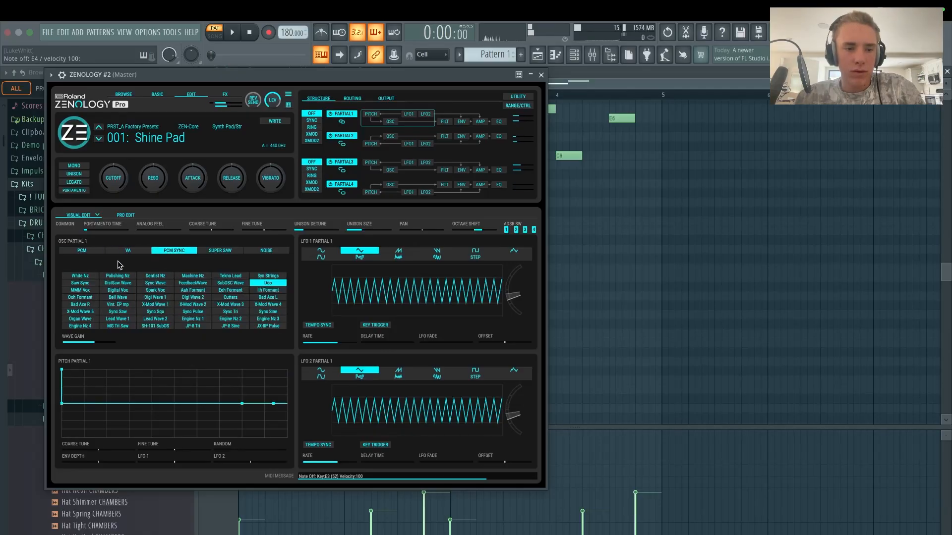
{"action": "left_click", "coordinate": [130, 251]}
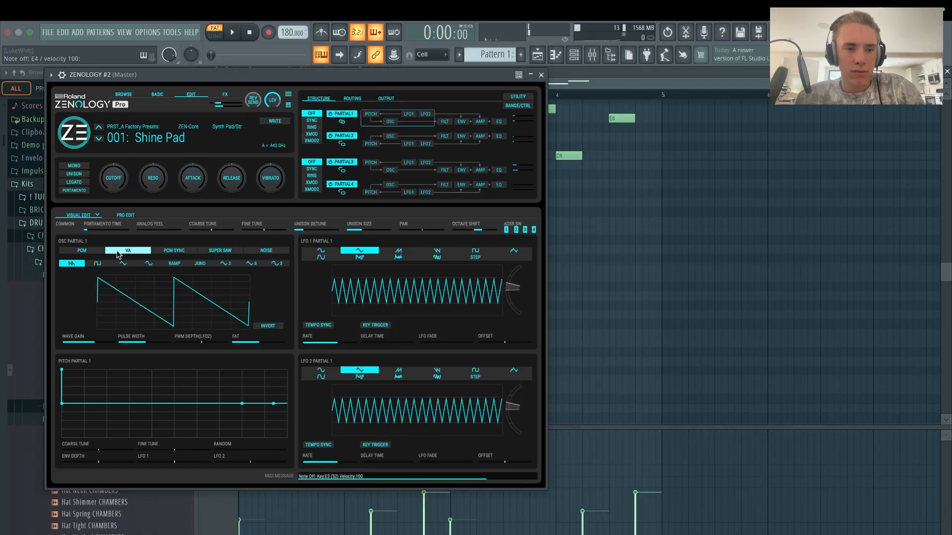
{"action": "left_click", "coordinate": [540, 75]}
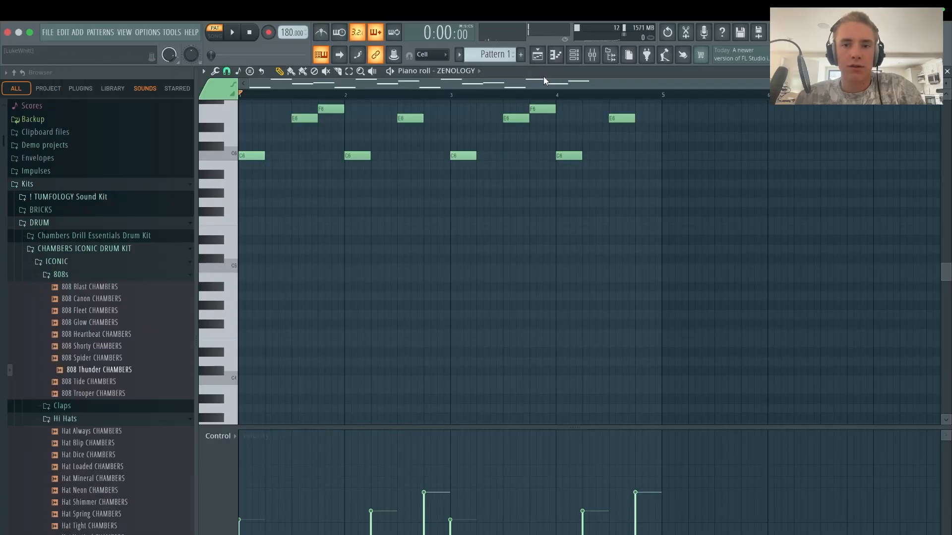
- Switch the piano roll to ZENOLOGY #2 and place one-bar C6, E6 and A6 notes as a chord in bar 1
{"action": "left_click", "coordinate": [463, 69]}
{"action": "left_click", "coordinate": [469, 133]}
{"action": "left_click_drag", "start_coordinate": [322, 164], "coordinate": [174, 150]}
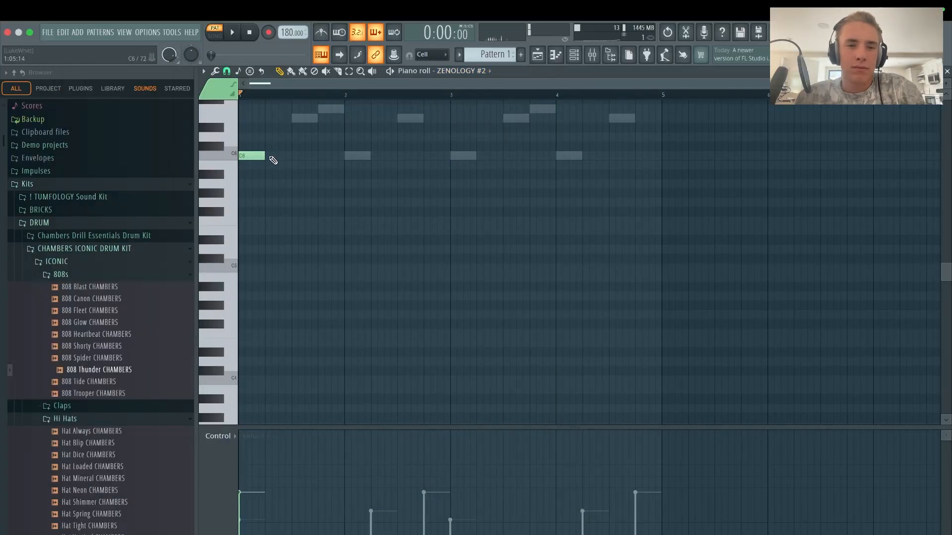
{"action": "scroll", "coordinate": [345, 173], "scroll_direction": "up", "scroll_amount": 3}
{"action": "left_click_drag", "start_coordinate": [345, 176], "coordinate": [211, 161]}
{"action": "left_click_drag", "start_coordinate": [292, 129], "coordinate": [207, 130]}
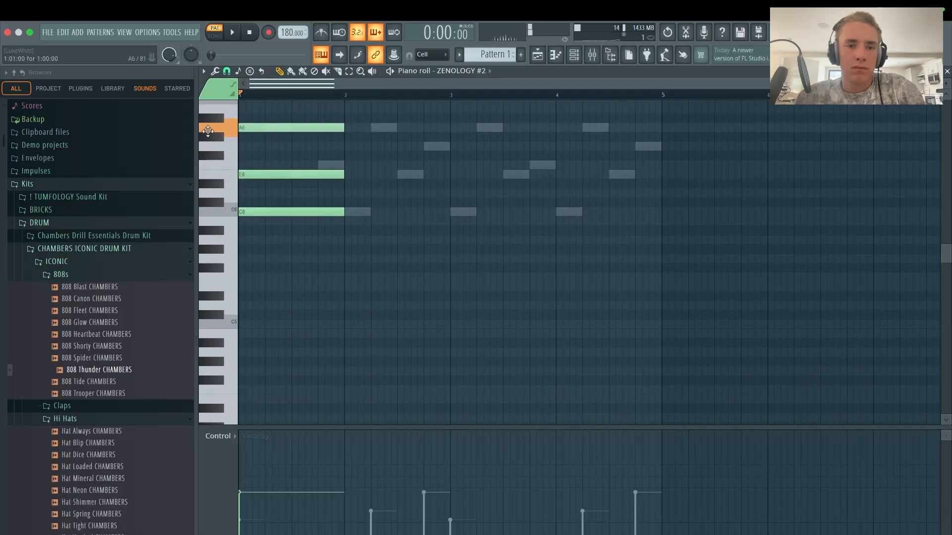
- Add a one-bar D7 to the bar 1 chord during playback and raise the chord's velocity
{"action": "key", "text": "space"}
{"action": "scroll", "coordinate": [347, 188], "scroll_direction": "up", "scroll_amount": 3}
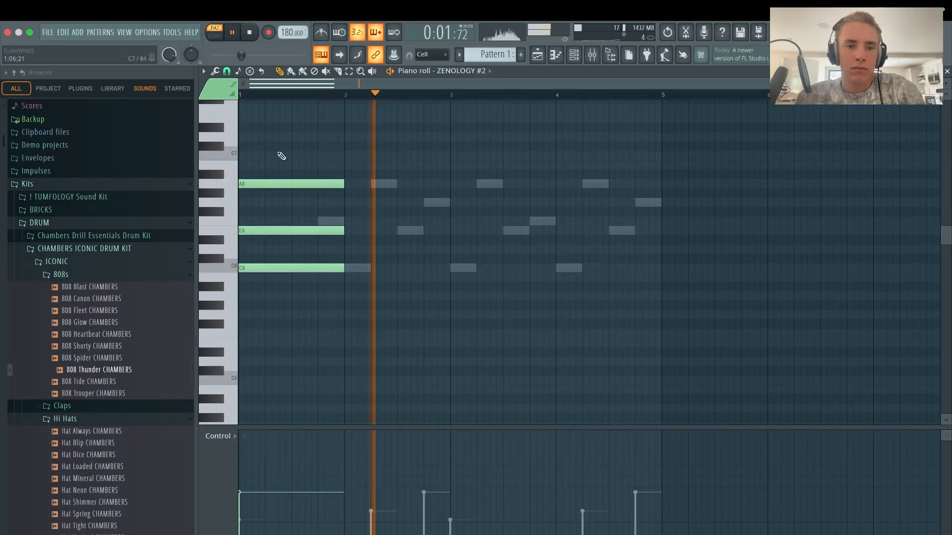
{"action": "left_click_drag", "start_coordinate": [267, 129], "coordinate": [187, 136]}
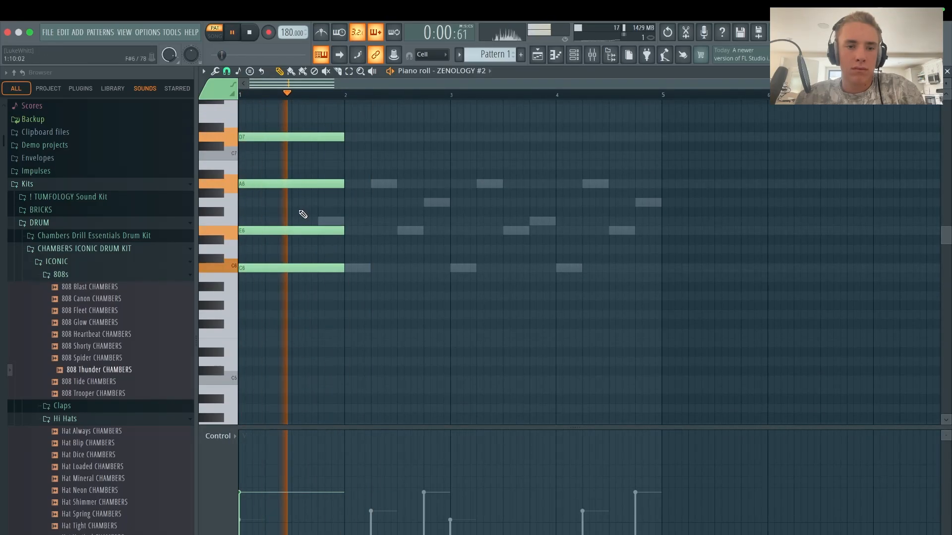
{"action": "left_click", "coordinate": [240, 472]}
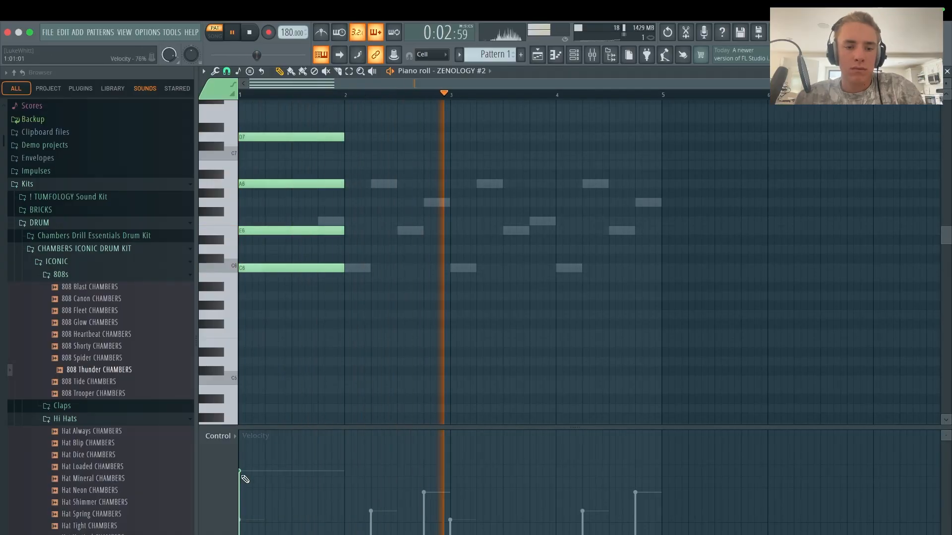
{"action": "left_click_drag", "start_coordinate": [378, 123], "coordinate": [255, 339]}
{"action": "left_click", "coordinate": [345, 315]}
{"action": "key", "text": "super+z"}
{"action": "left_click", "coordinate": [318, 95]}
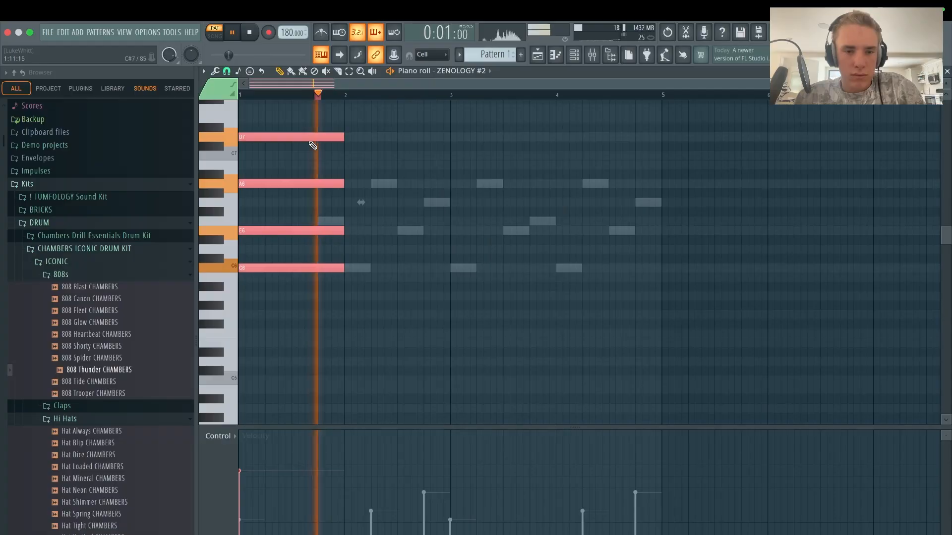
{"action": "left_click", "coordinate": [378, 154]}
{"action": "right_click", "coordinate": [380, 154]}
{"action": "key", "text": "space"}
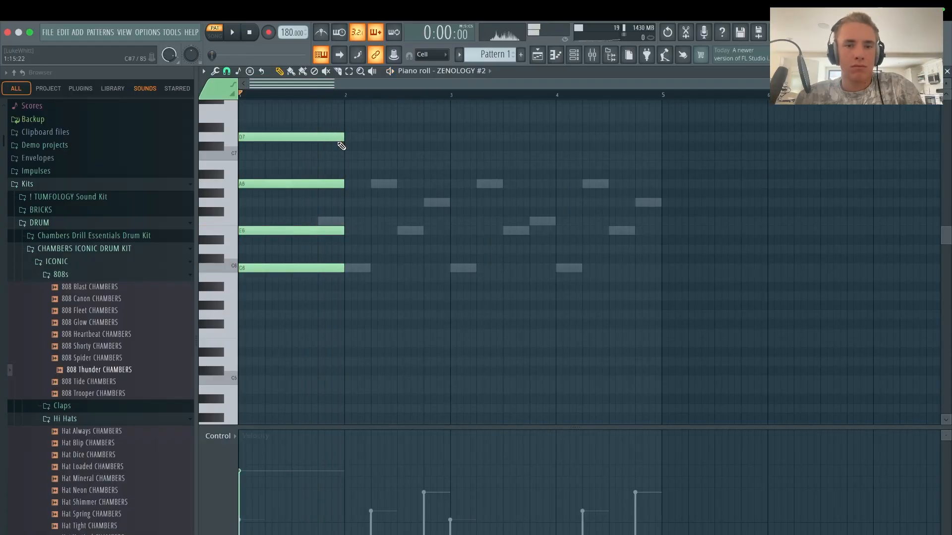
- Build the second chord from one-bar B5, D6 and G6 notes in bar 2
{"action": "key", "text": "space"}
{"action": "key", "text": "space"}
{"action": "left_click", "coordinate": [344, 277]}
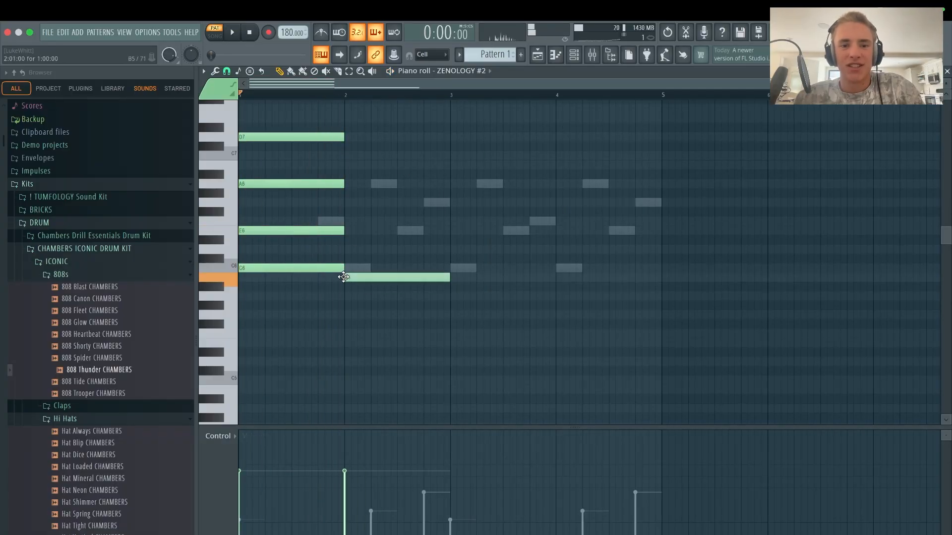
{"action": "left_click", "coordinate": [349, 240]}
{"action": "left_click_drag", "start_coordinate": [345, 248], "coordinate": [346, 251]}
{"action": "left_click_drag", "start_coordinate": [364, 220], "coordinate": [345, 198]}
- Listen to the two chords and complete the bar 2 chord with a one-bar B6
{"action": "key", "text": "space"}
{"action": "left_click", "coordinate": [468, 214]}
{"action": "right_click", "coordinate": [494, 213]}
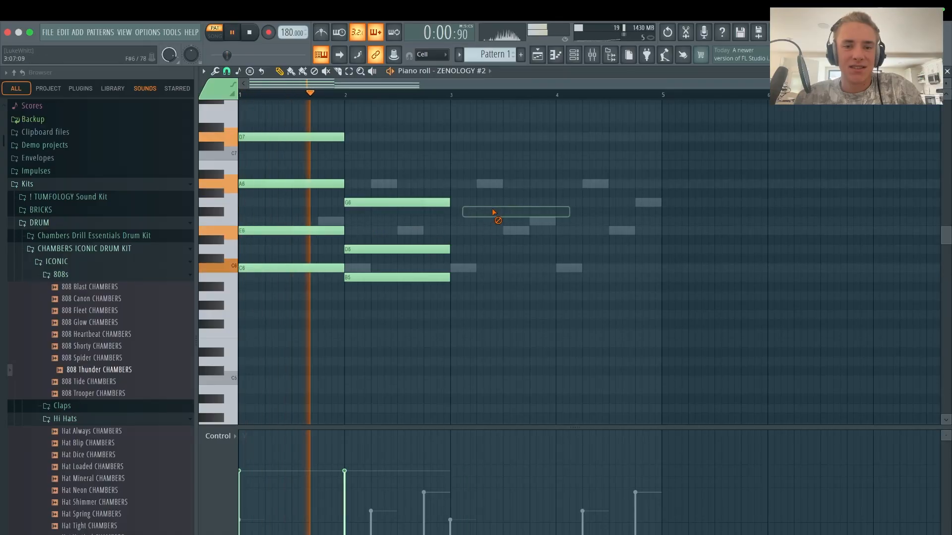
{"action": "key", "text": "space"}
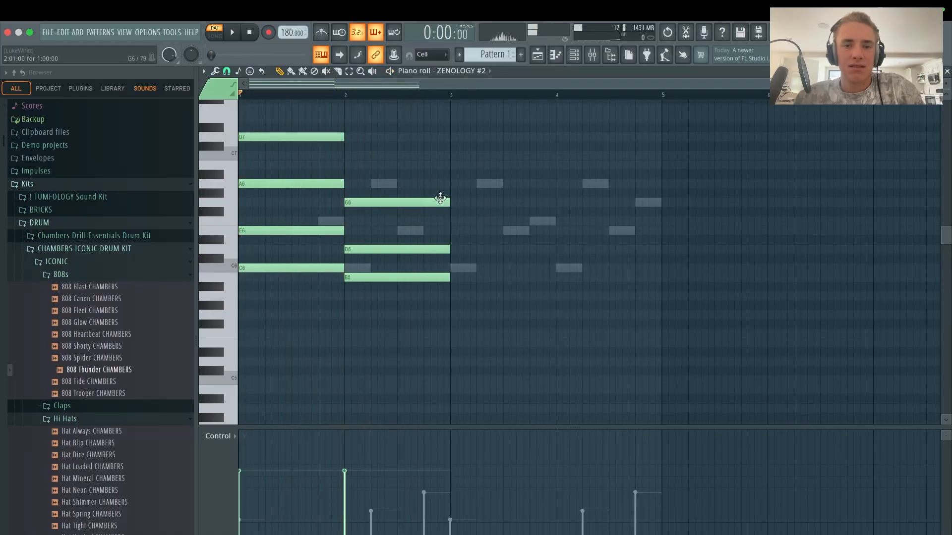
{"action": "key", "text": "space"}
{"action": "left_click", "coordinate": [345, 165]}
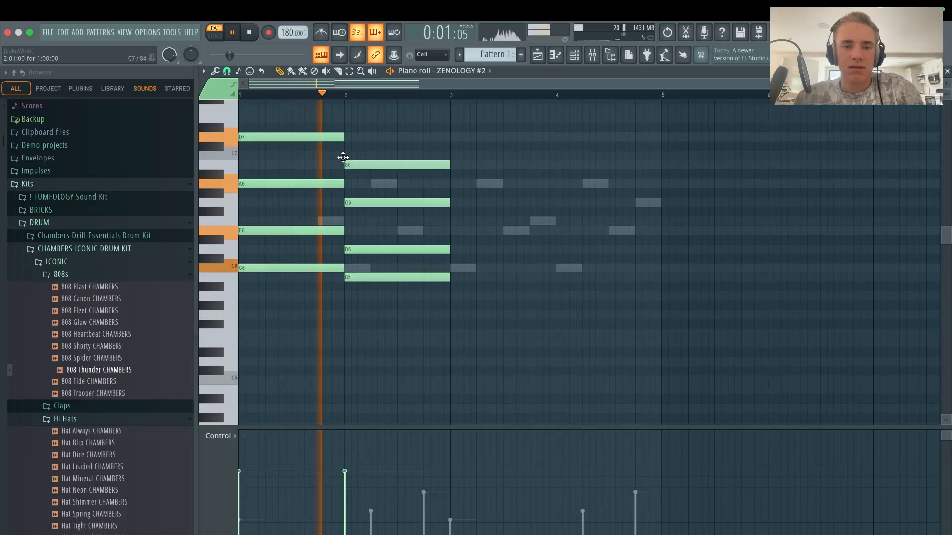
{"action": "key", "text": "space"}
- Duplicate the two-bar chord progression into bars 3 and 4 and play the four-bar loop
{"action": "key", "text": "ctrl+b"}
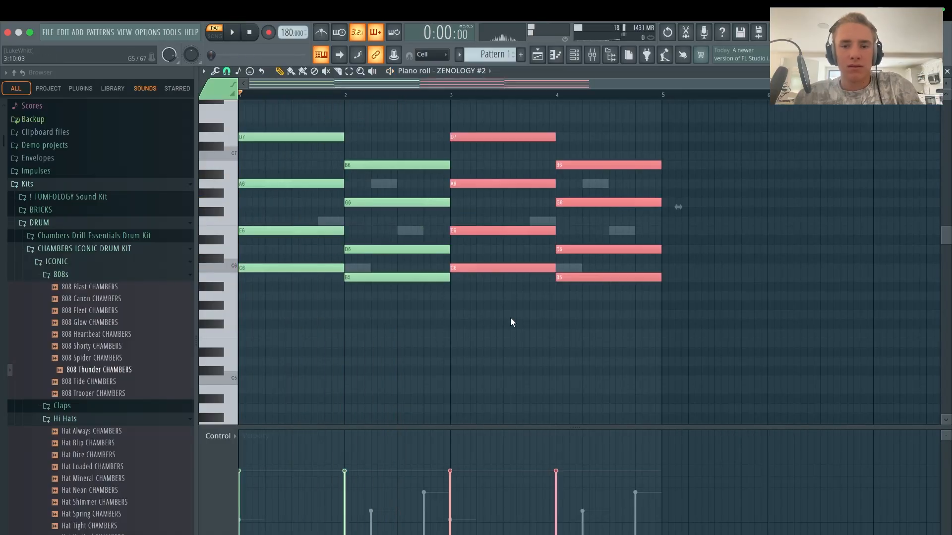
{"action": "left_click", "coordinate": [535, 314]}
{"action": "key", "text": "ctrl+z"}
{"action": "key", "text": "space"}
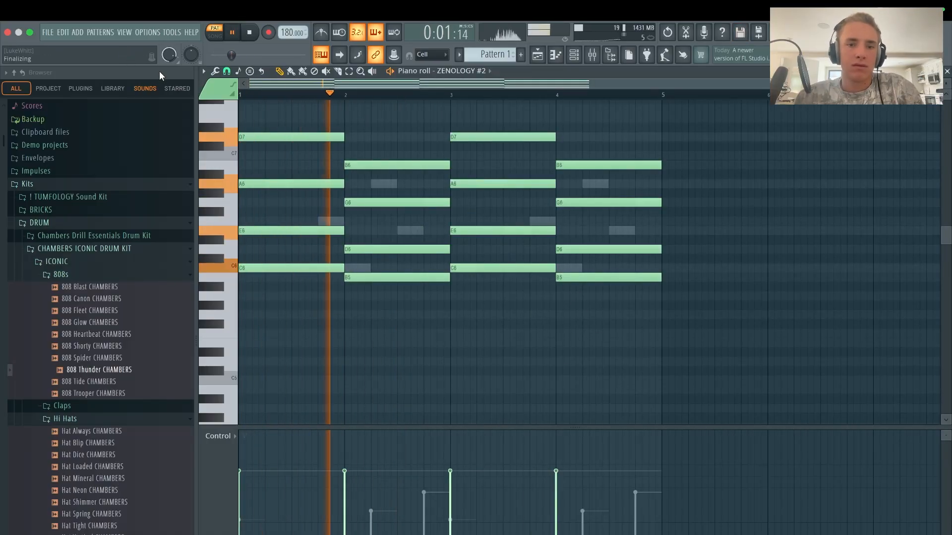
{"action": "scroll", "coordinate": [367, 213], "scroll_direction": "up", "scroll_amount": 1}
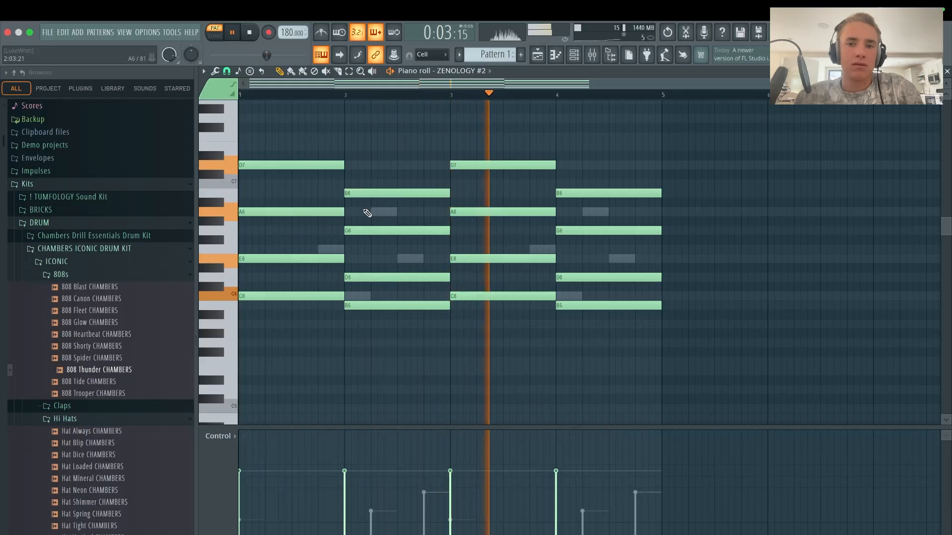
{"action": "left_click", "coordinate": [427, 134]}
{"action": "right_click", "coordinate": [425, 136]}
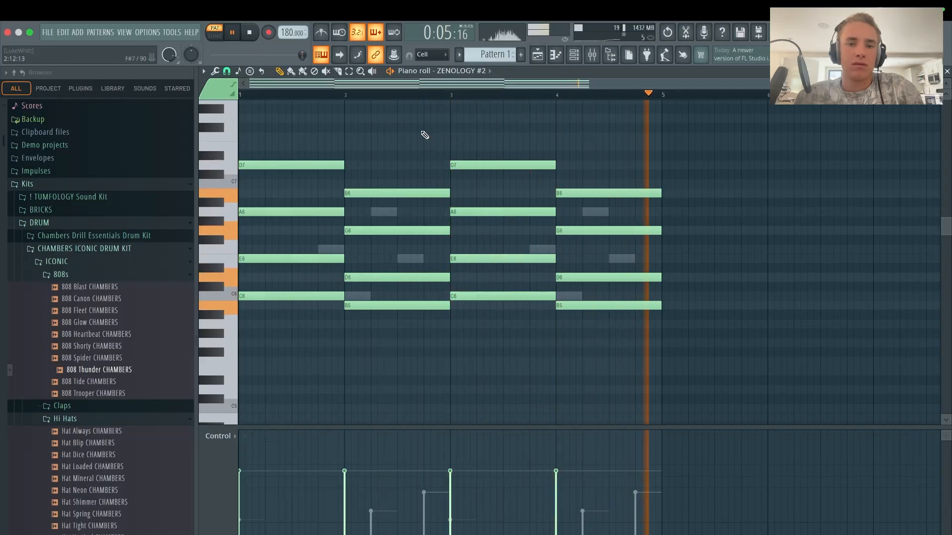
{"action": "key", "text": "space"}
{"action": "left_click", "coordinate": [77, 32]}
{"action": "left_click", "coordinate": [123, 200]}
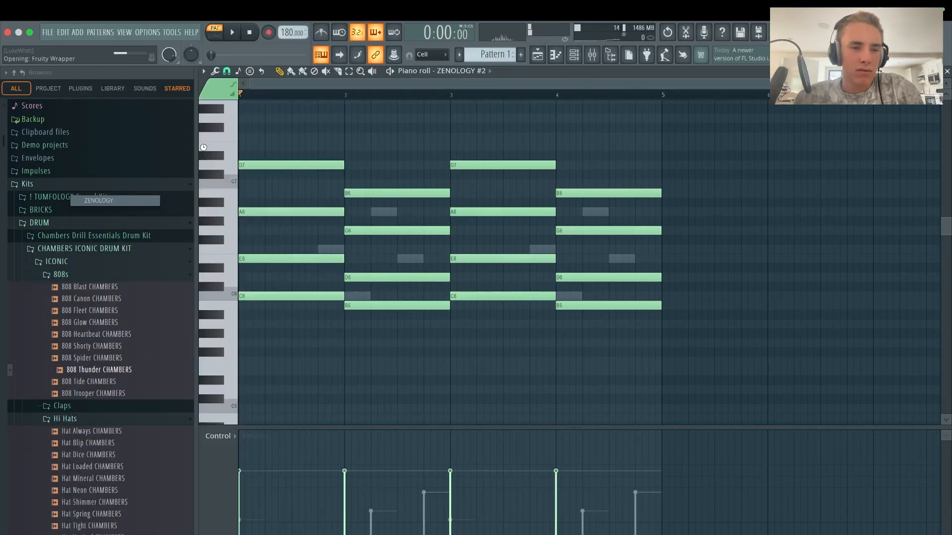
{"action": "left_click", "coordinate": [137, 110]}
{"action": "left_click", "coordinate": [386, 113]}
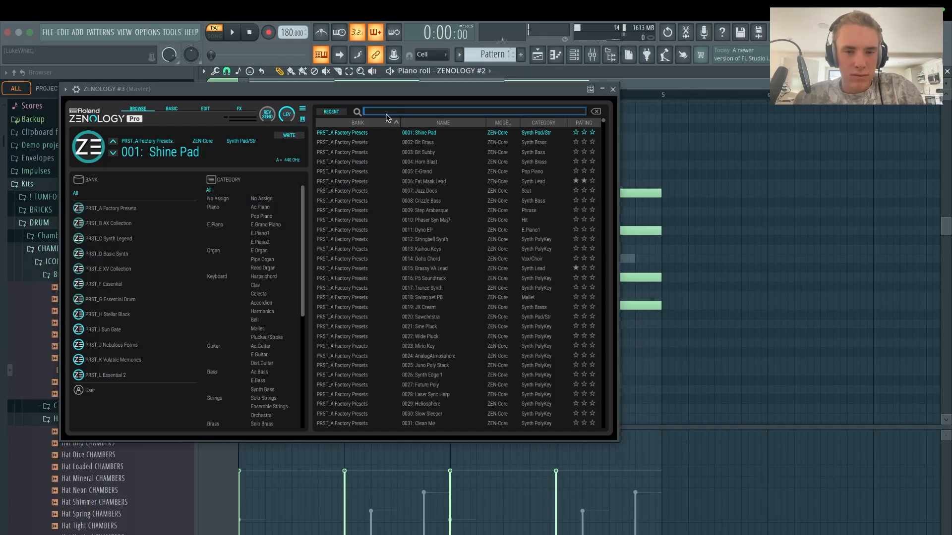
{"action": "left_click", "coordinate": [612, 89]}
- Transpose all the ZENOLOGY #2 chord notes down one octave and listen to the loop
{"action": "key", "text": "ctrl+a"}
{"action": "key", "text": "ctrl+Down"}
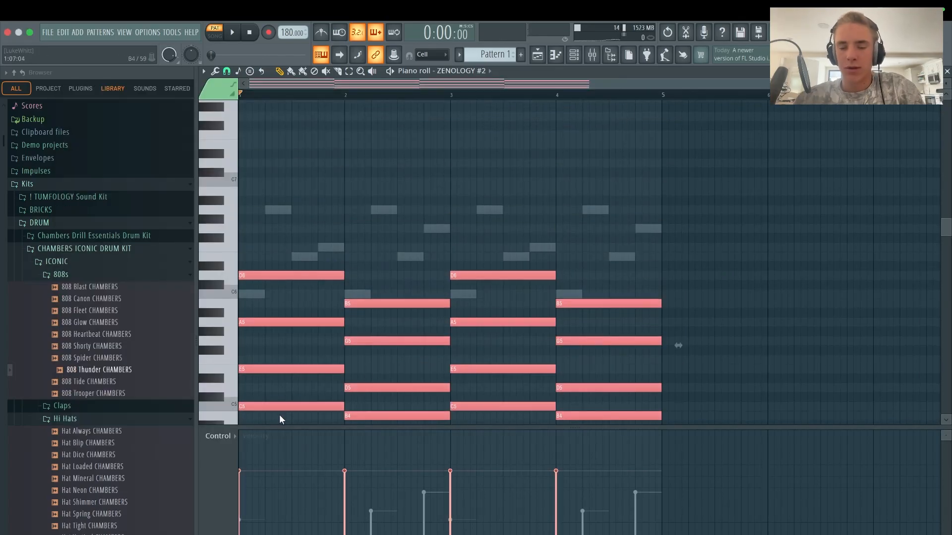
{"action": "key", "text": "space"}
{"action": "left_click", "coordinate": [428, 197]}
{"action": "right_click", "coordinate": [469, 198]}
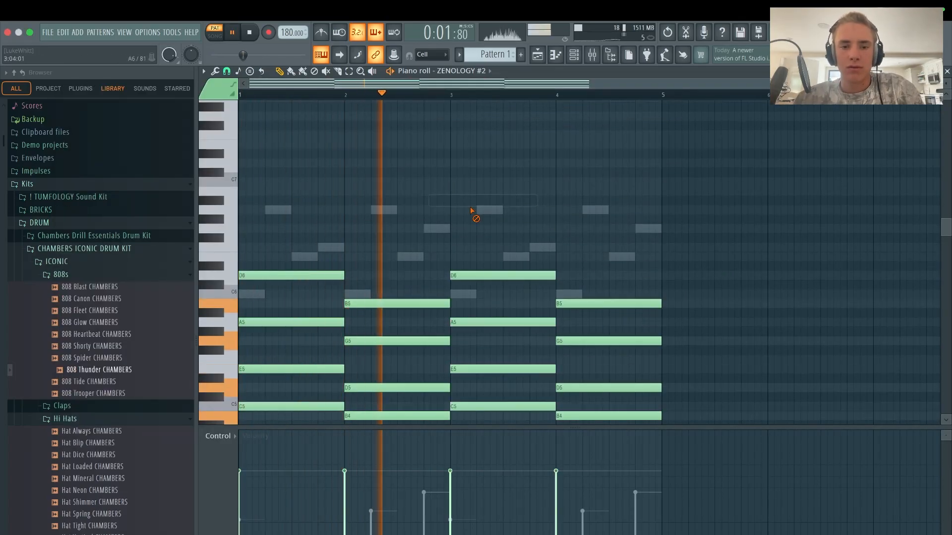
{"action": "scroll", "coordinate": [476, 208], "scroll_direction": "down", "scroll_amount": 4}
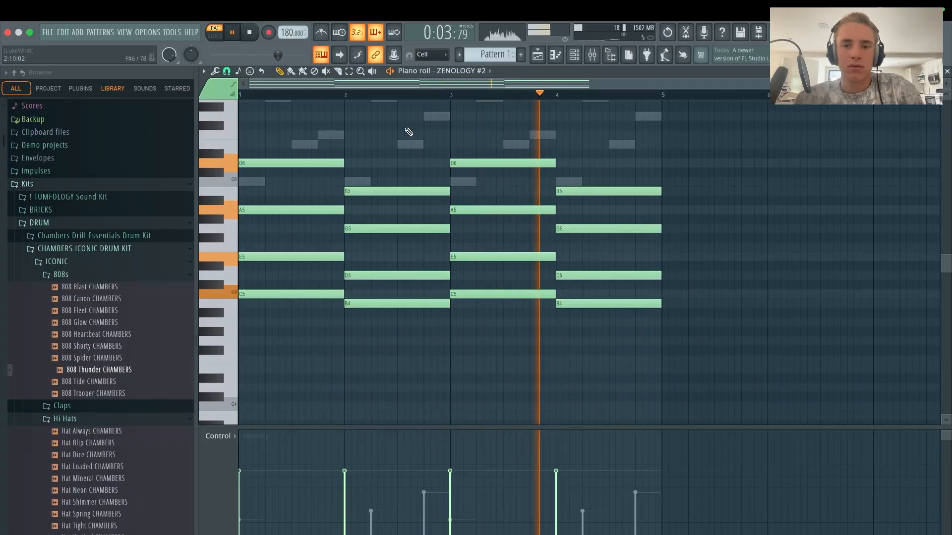
{"action": "key", "text": "space"}
- Add a third ZENOLOGY instrument channel and audition its 0005: E-Grand preset
{"action": "left_click", "coordinate": [77, 32]}
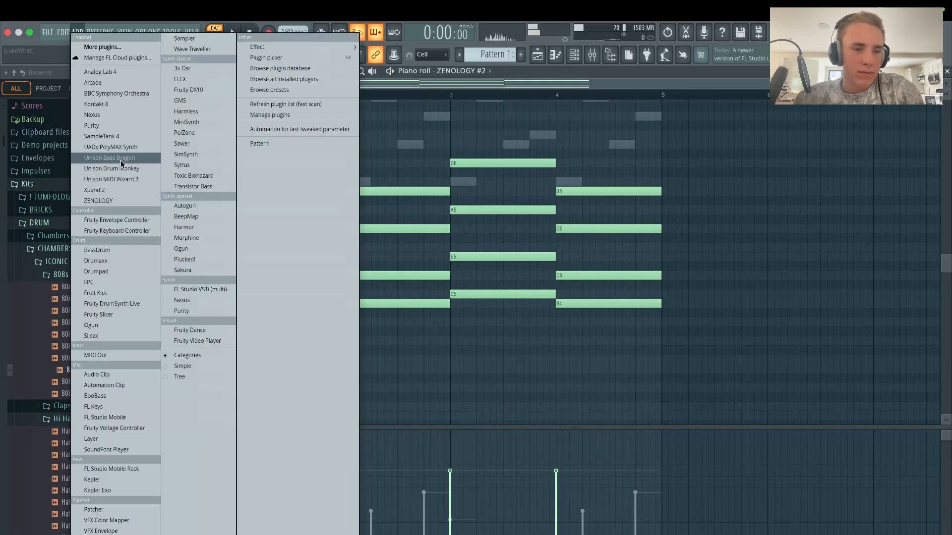
{"action": "left_click", "coordinate": [98, 200]}
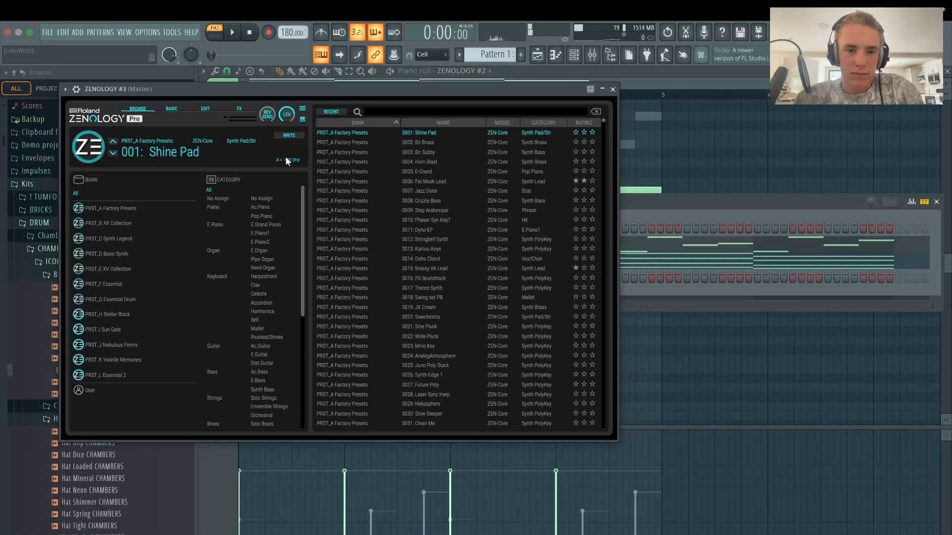
{"action": "left_click", "coordinate": [436, 171]}
{"action": "scroll", "coordinate": [280, 218], "scroll_direction": "down", "scroll_amount": 1}
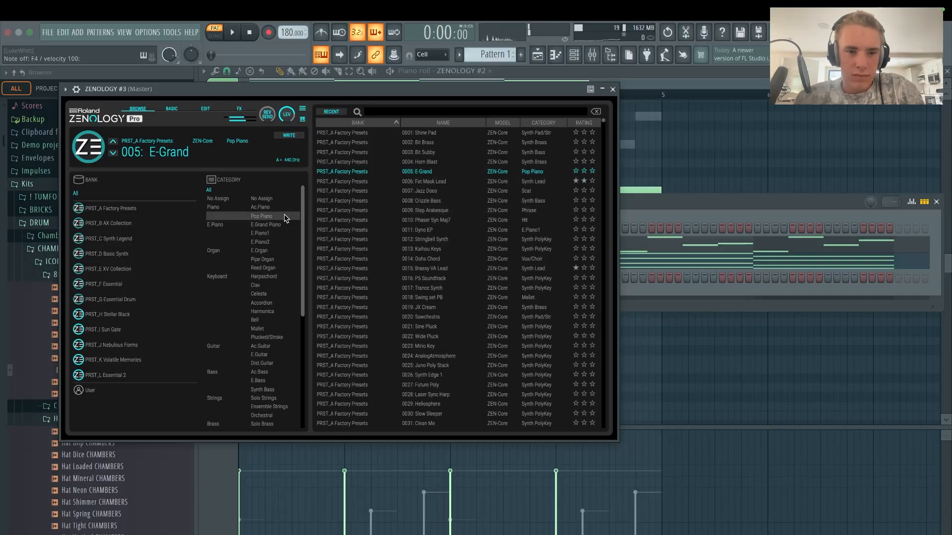
- Filter the presets to the Synth Lead category, try 0002: AX Jupiter Ld 1 and load 0006: AX Saw Lead 2
{"action": "left_click", "coordinate": [278, 208]}
{"action": "scroll", "coordinate": [268, 307], "scroll_direction": "down", "scroll_amount": 13}
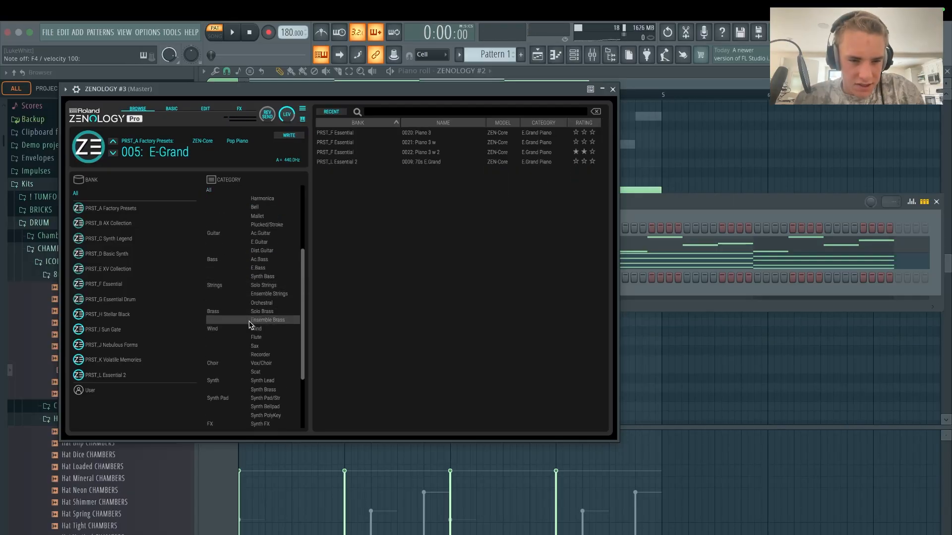
{"action": "scroll", "coordinate": [253, 323], "scroll_direction": "down", "scroll_amount": 4}
{"action": "left_click", "coordinate": [269, 329]}
{"action": "left_click", "coordinate": [474, 306]}
{"action": "scroll", "coordinate": [488, 317], "scroll_direction": "down", "scroll_amount": 5}
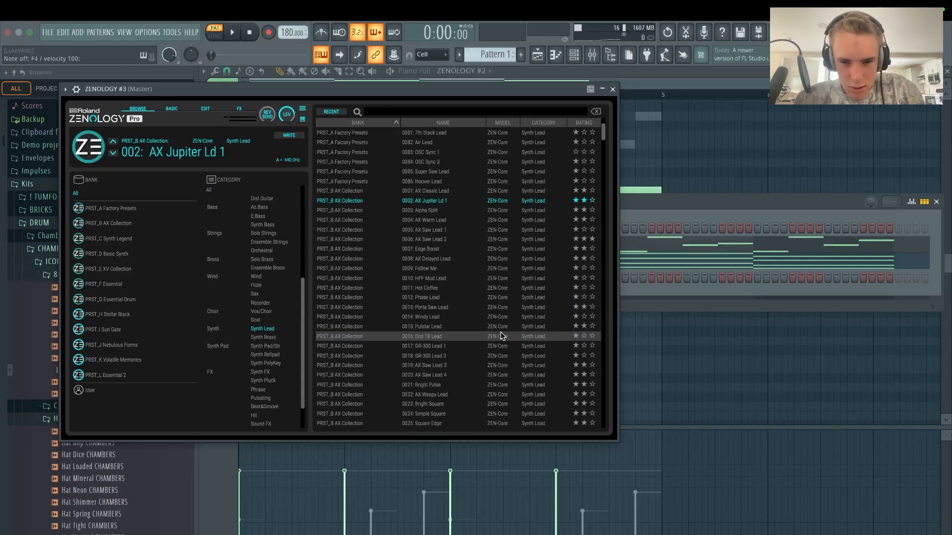
{"action": "left_click", "coordinate": [504, 239]}
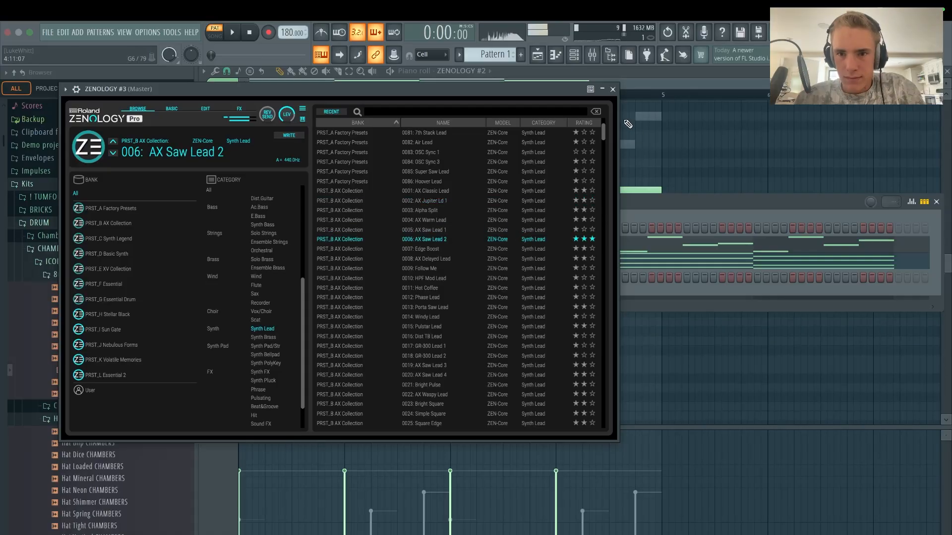
- Close the ZENOLOGY #3 window and the channel rack and switch the piano roll to ZENOLOGY #3
{"action": "left_click", "coordinate": [613, 89]}
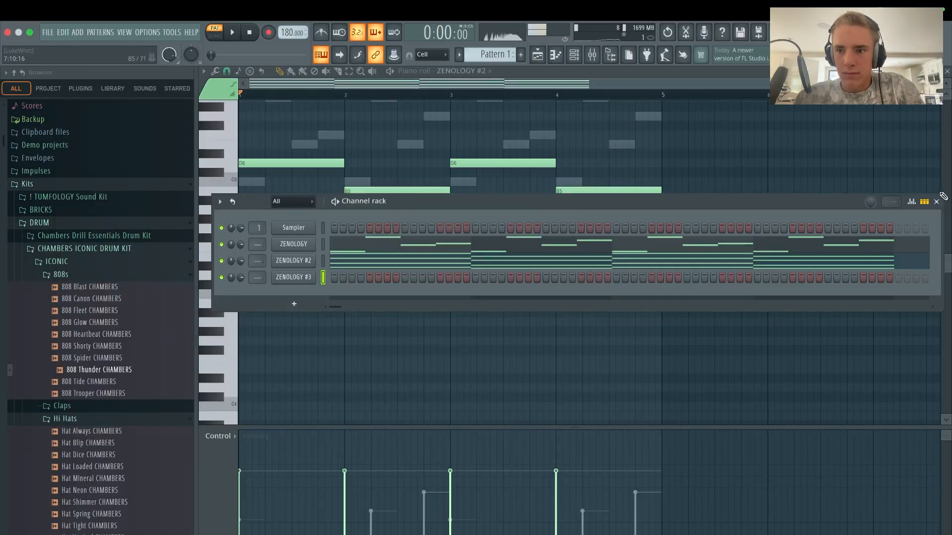
{"action": "left_click", "coordinate": [936, 201]}
{"action": "left_click", "coordinate": [455, 71]}
{"action": "left_click", "coordinate": [474, 153]}
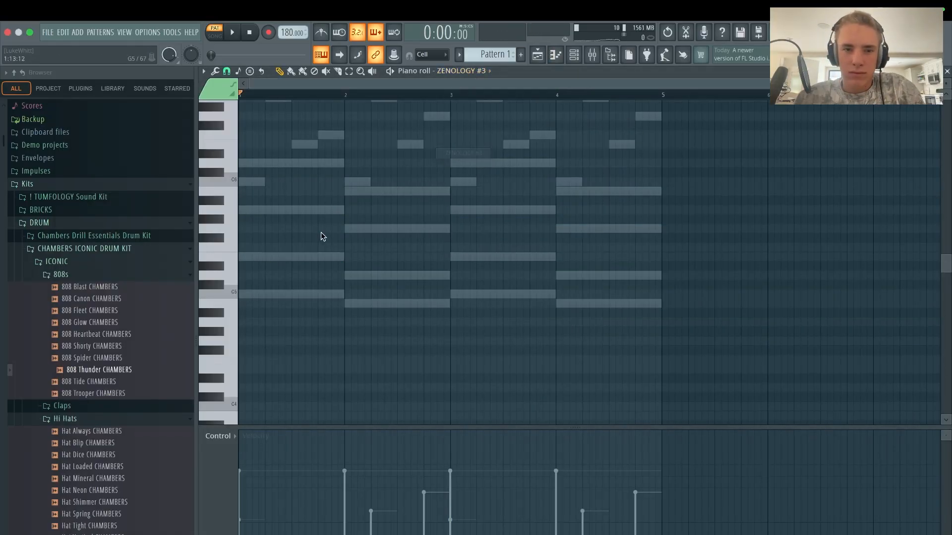
- Try a short note at the start of bar 1 at higher pitches around C8 and listen to each
{"action": "left_click_drag", "start_coordinate": [320, 232], "coordinate": [226, 196]}
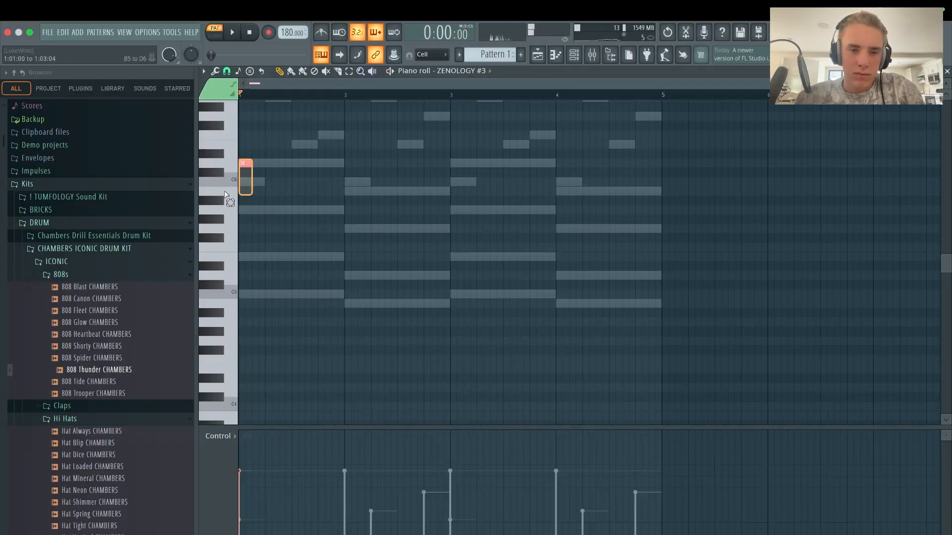
{"action": "key", "text": "ctrl+Up"}
{"action": "key", "text": "ctrl+Up"}
{"action": "key", "text": "space"}
{"action": "key", "text": "space"}
{"action": "key", "text": "space"}
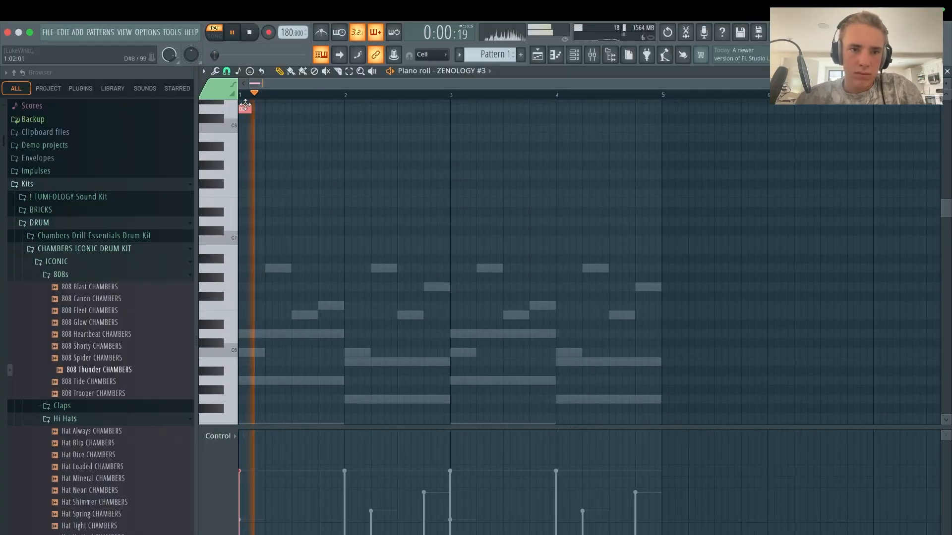
{"action": "key", "text": "space"}
{"action": "left_click_drag", "start_coordinate": [244, 109], "coordinate": [237, 135]}
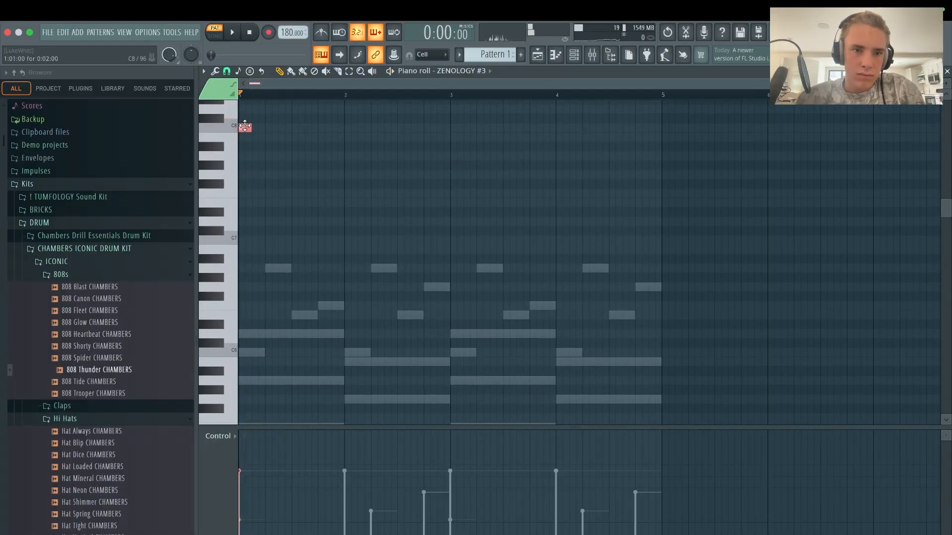
{"action": "key", "text": "space"}
- Write a descending C7, B6, A6 phrase across bar 1, ending the last note at the bar line
{"action": "left_click_drag", "start_coordinate": [222, 237], "coordinate": [277, 250]}
{"action": "key", "text": "space"}
{"action": "left_click", "coordinate": [277, 252]}
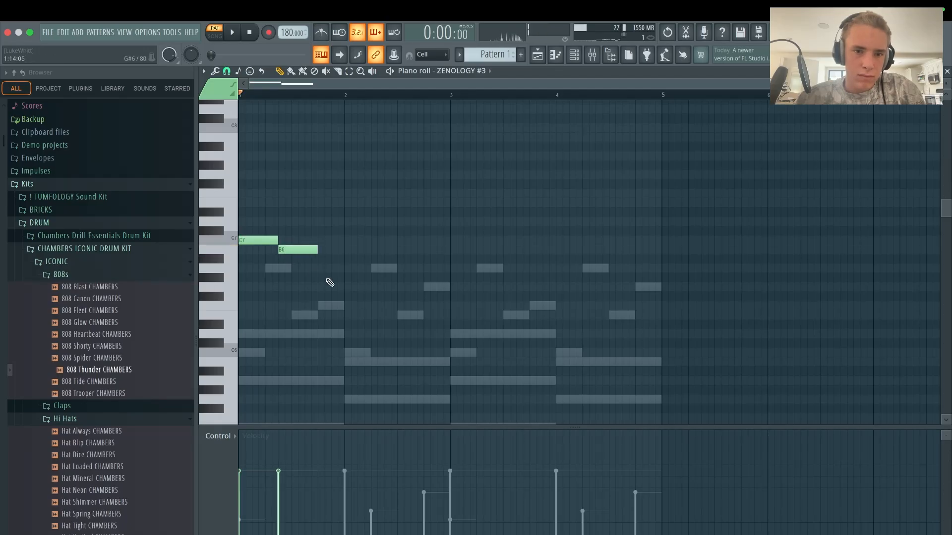
{"action": "key", "text": "space"}
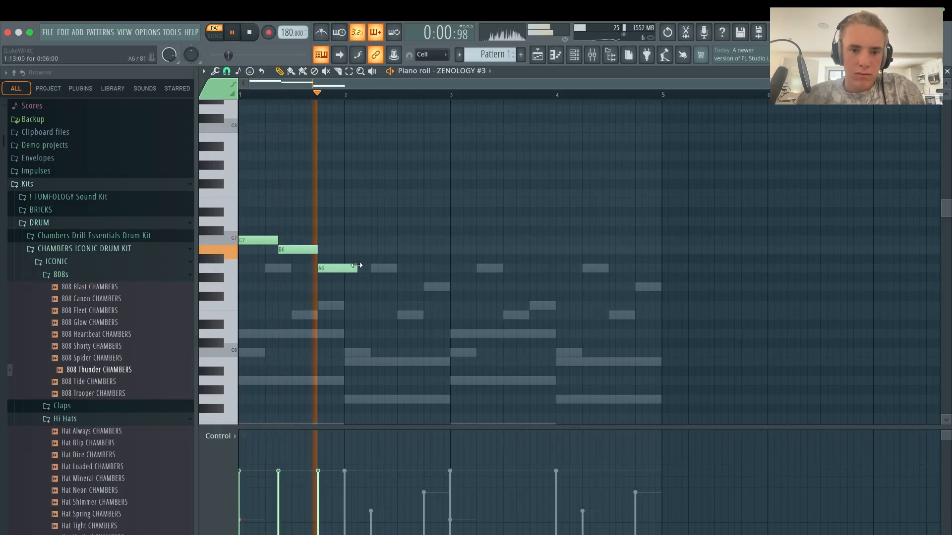
{"action": "left_click_drag", "start_coordinate": [356, 270], "coordinate": [343, 280]}
{"action": "key", "text": "space"}
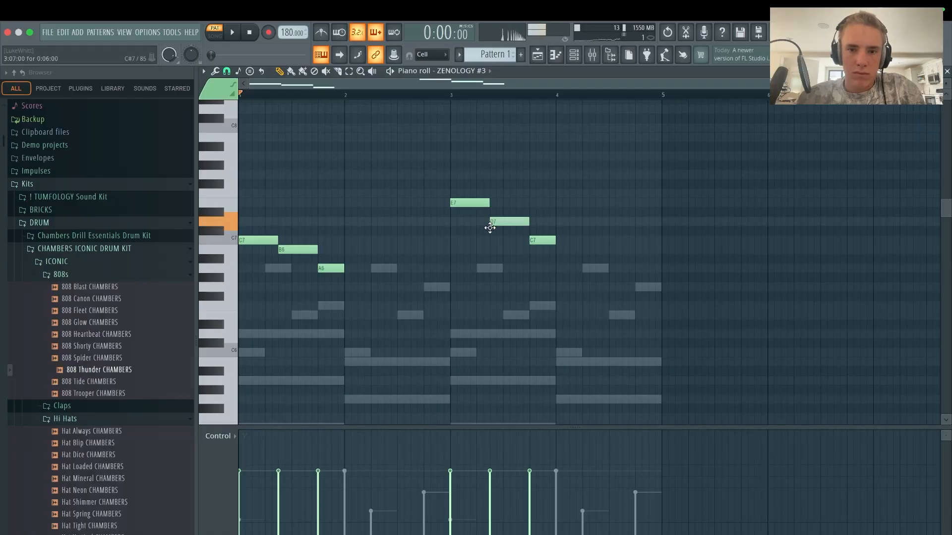
- Add an E7, D7, C7 phrase in bar 3 and a closing E7 in bar 4 extended to the bar's end
{"action": "key", "text": "space"}
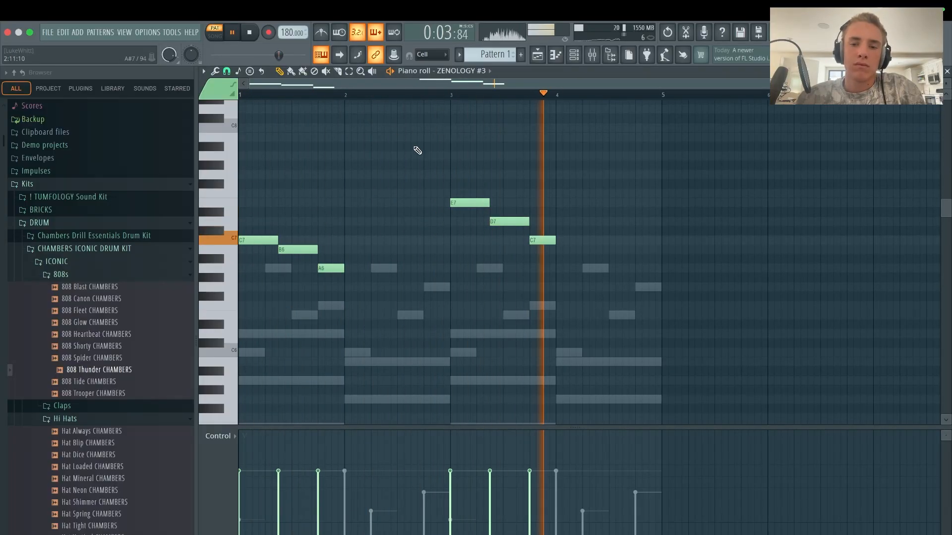
{"action": "key", "text": "space"}
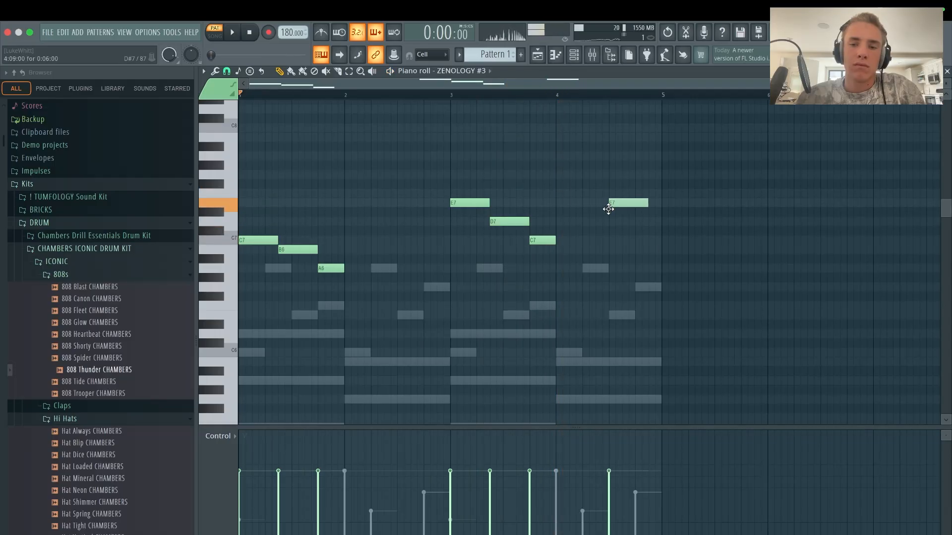
{"action": "key", "text": "space"}
{"action": "left_click_drag", "start_coordinate": [646, 204], "coordinate": [6, 410]}
{"action": "left_click", "coordinate": [608, 249]}
{"action": "right_click", "coordinate": [608, 249]}
- Transpose the whole ZENOLOGY #3 melody down two octaves, bring it back up one octave and listen to the loop
{"action": "key", "text": "super+Down"}
{"action": "key", "text": "super+Down"}
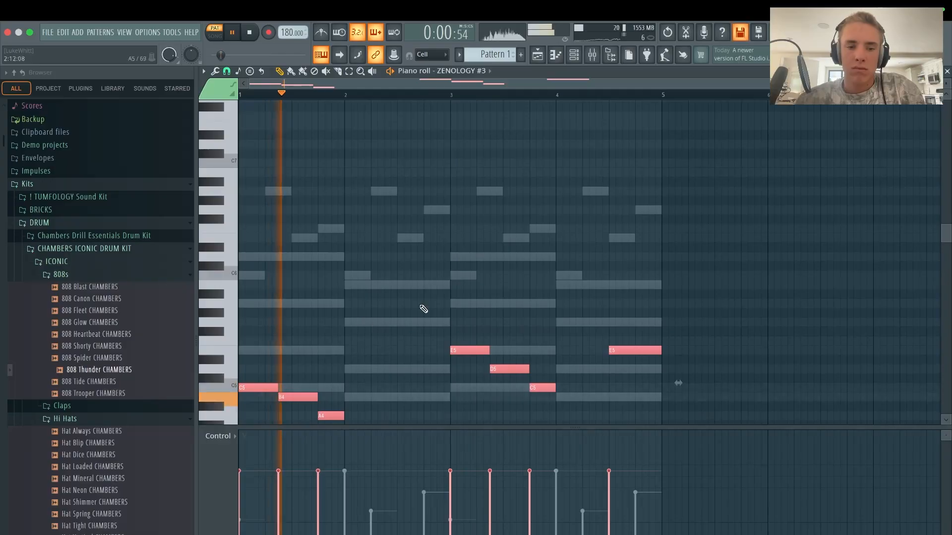
{"action": "left_click", "coordinate": [480, 300], "text": "super"}
{"action": "left_click_drag", "start_coordinate": [372, 337], "coordinate": [198, 455], "text": "super"}
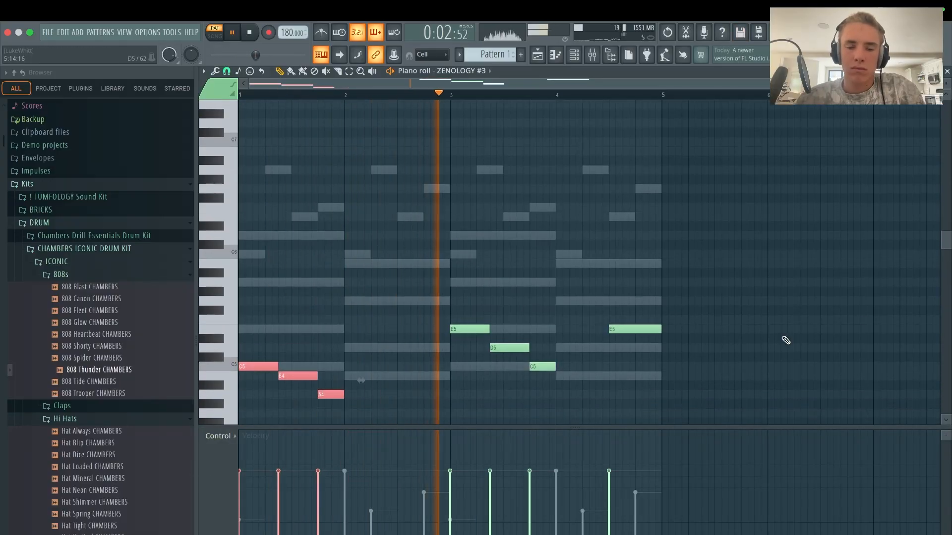
{"action": "left_click_drag", "start_coordinate": [776, 241], "coordinate": [218, 442], "text": "super"}
{"action": "key", "text": "super+Up"}
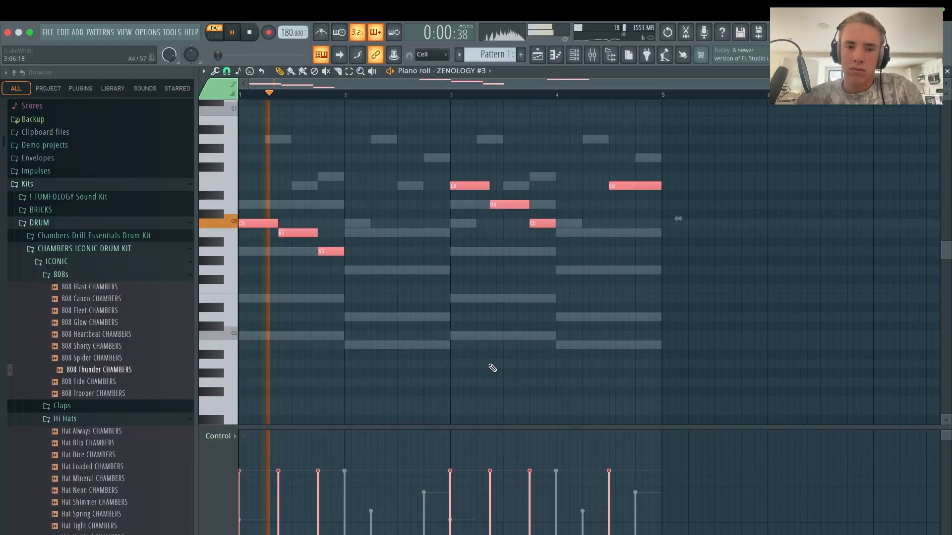
{"action": "left_click", "coordinate": [595, 353]}
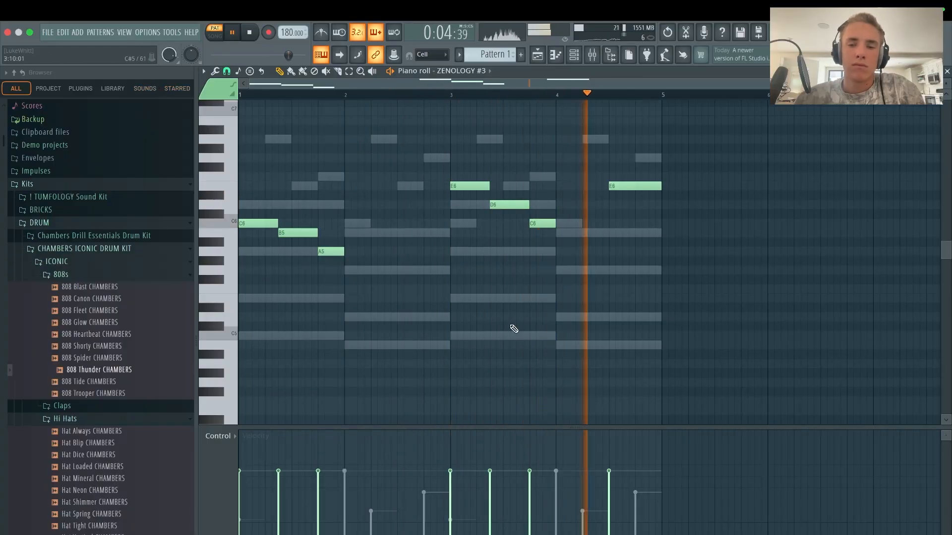
- Add a fourth ZENOLOGY instrument channel and search its presets for "bass"
{"action": "left_click", "coordinate": [77, 32]}
{"action": "left_click", "coordinate": [107, 201]}
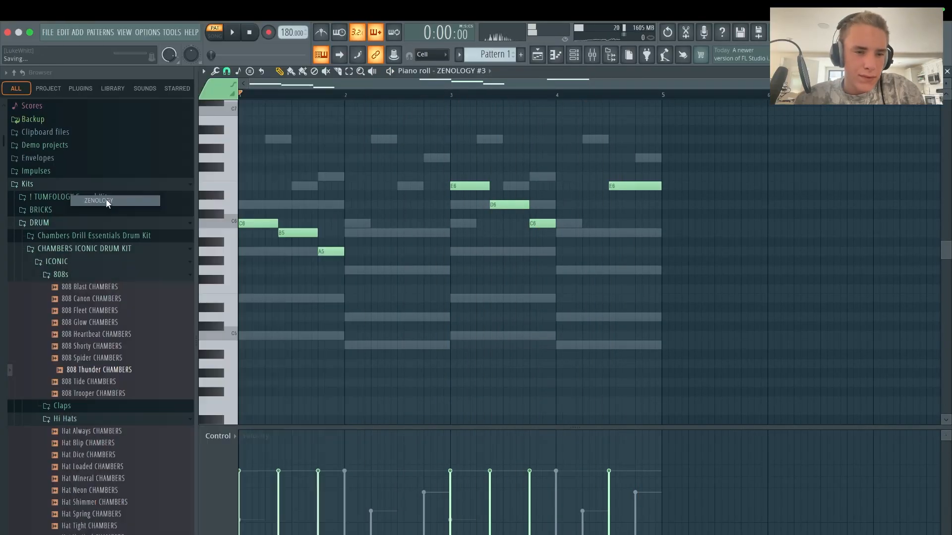
{"action": "left_click", "coordinate": [147, 123]}
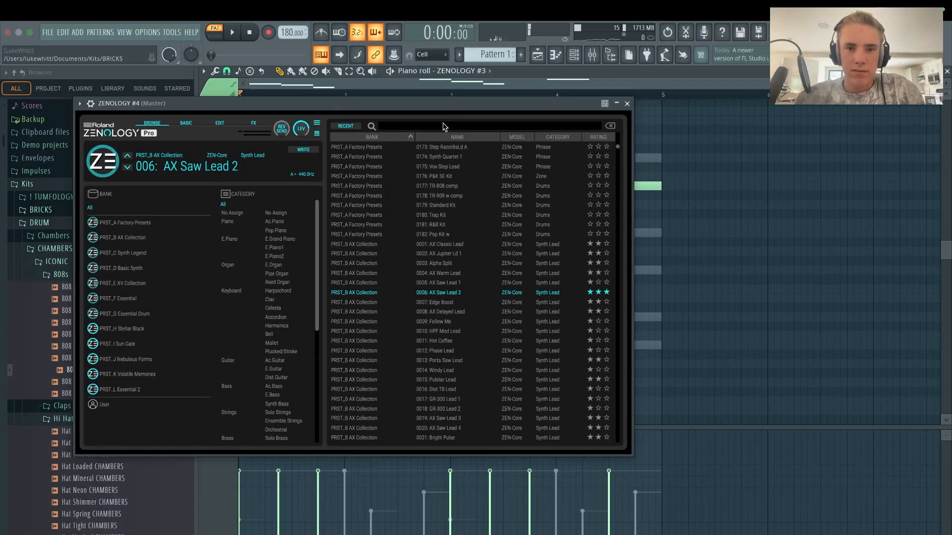
{"action": "type", "text": "b"}
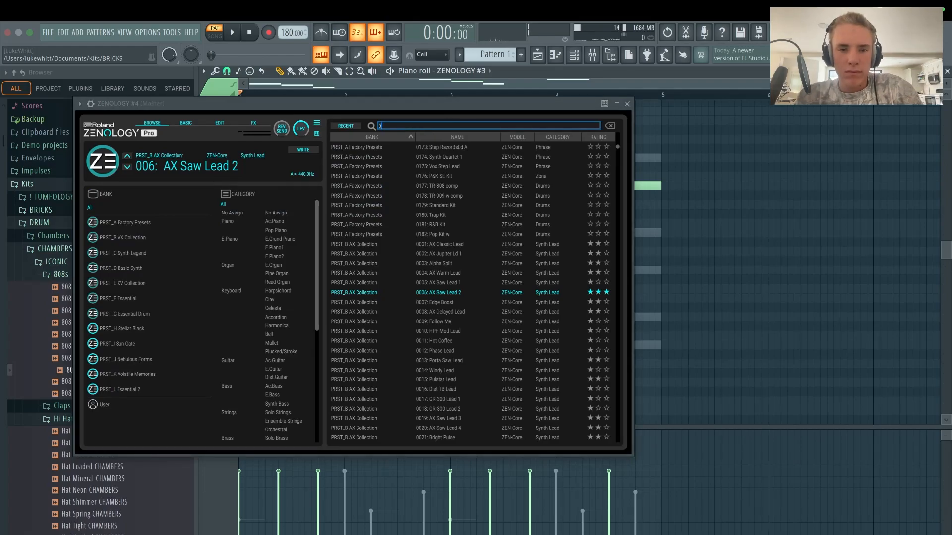
{"action": "type", "text": "ass"}
- Audition bass presets such as 0045: X-MOD2 Bass1A and 0052: Razor BassLead2, load 0058: Lurking Bass and close the plugin window
{"action": "left_click", "coordinate": [540, 205]}
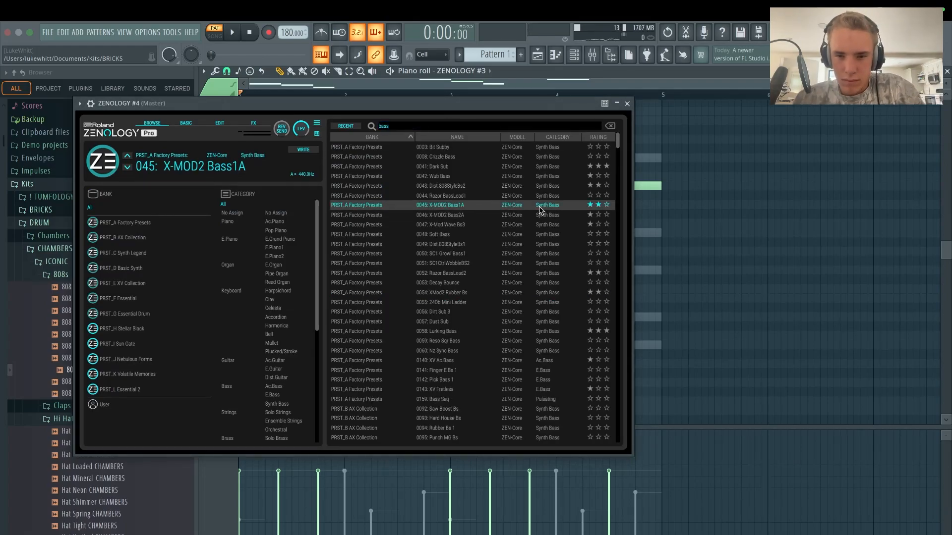
{"action": "left_click", "coordinate": [544, 176]}
{"action": "left_click", "coordinate": [549, 271]}
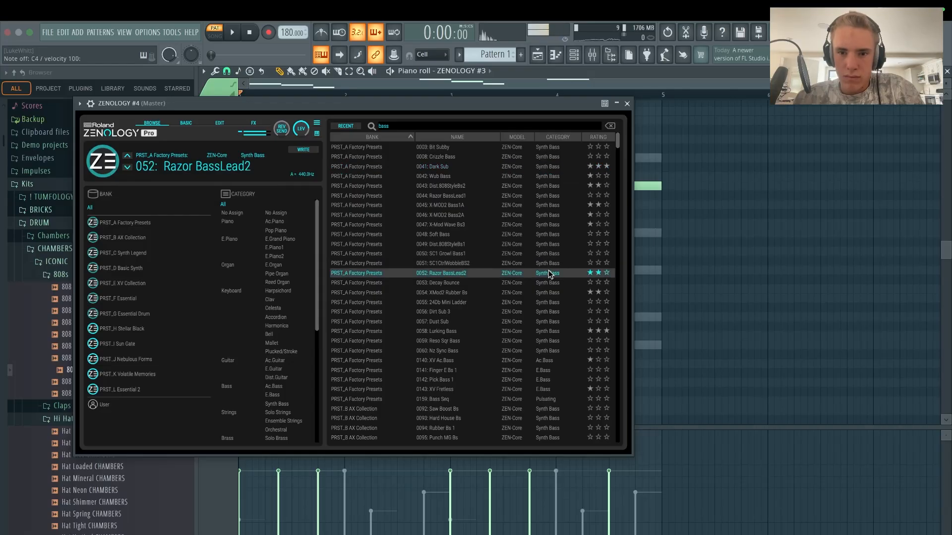
{"action": "left_click", "coordinate": [550, 331]}
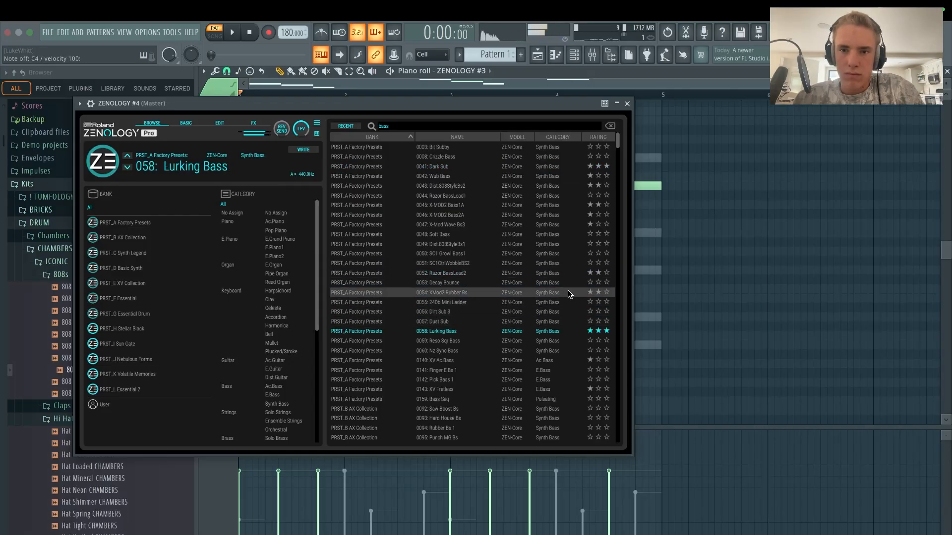
{"action": "left_click", "coordinate": [626, 104]}
{"action": "left_click", "coordinate": [489, 71]}
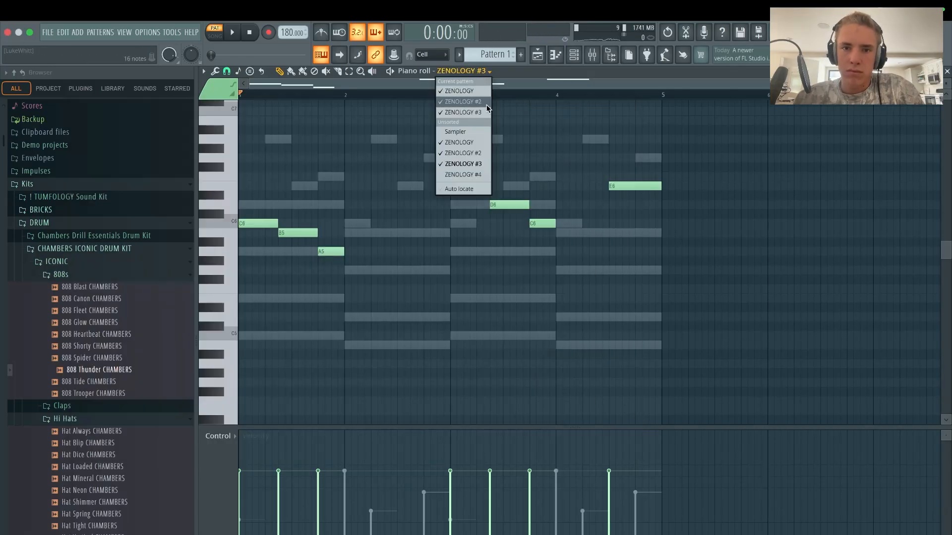
{"action": "left_click", "coordinate": [478, 167]}
{"action": "left_click", "coordinate": [459, 73]}
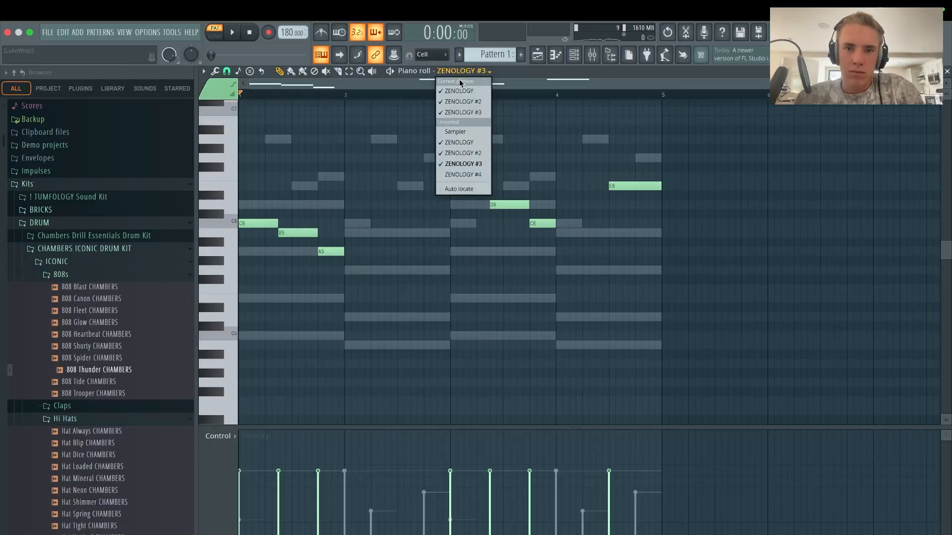
{"action": "left_click", "coordinate": [463, 187]}
{"action": "left_click_drag", "start_coordinate": [244, 357], "coordinate": [232, 360]}
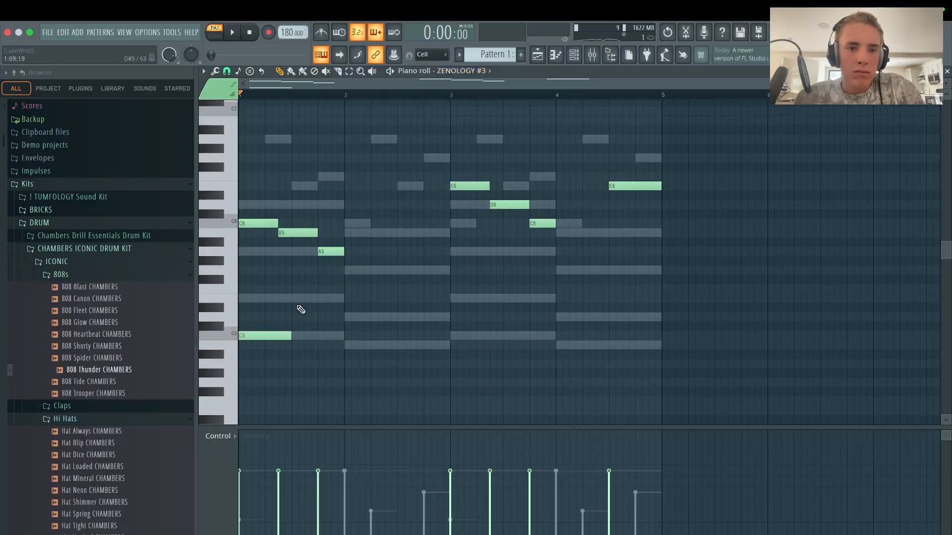
- Switch the piano roll to ZENOLOGY #4, place a half-bar C5 note at the start of bar 1 and listen
{"action": "left_click", "coordinate": [463, 71]}
{"action": "left_click", "coordinate": [463, 174]}
{"action": "left_click", "coordinate": [268, 336]}
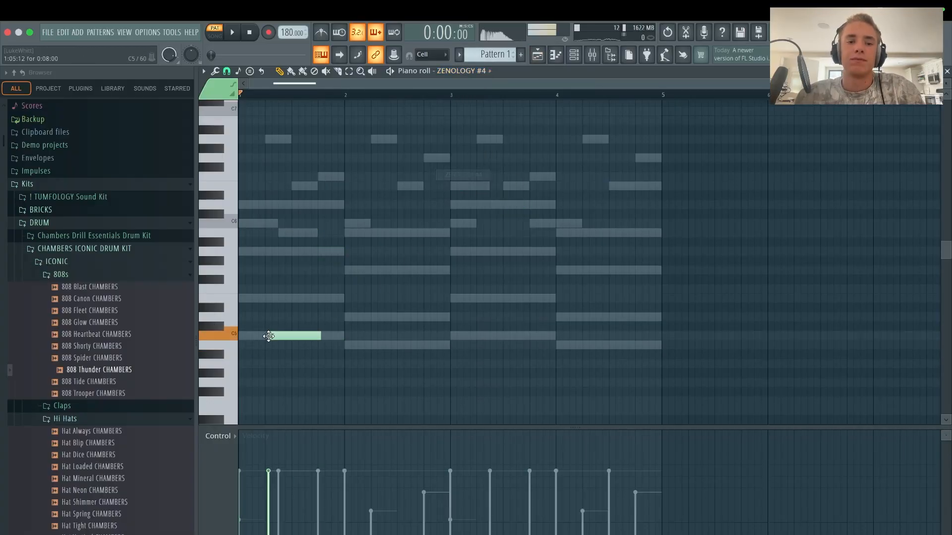
{"action": "key", "text": "space"}
{"action": "key", "text": "space"}
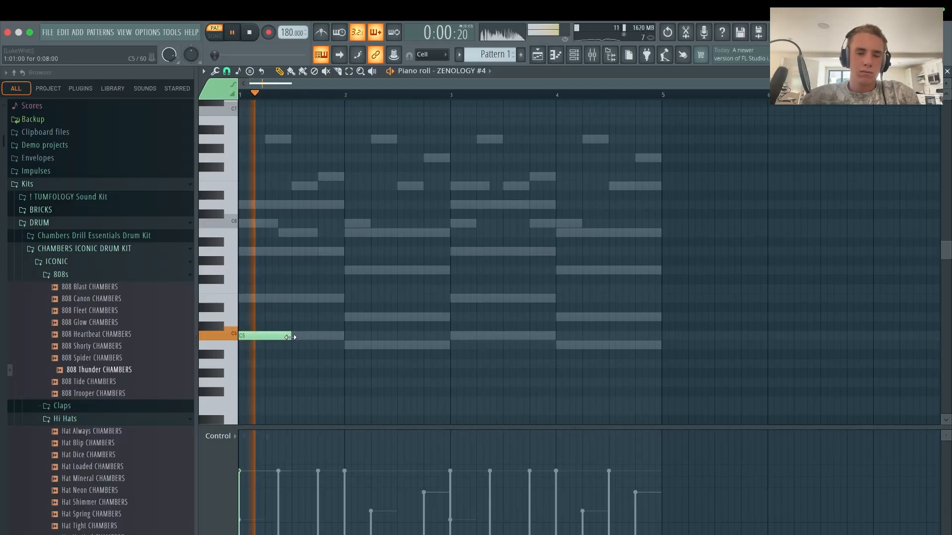
- Transpose the first bass note down one octave to C4 and listen to it
{"action": "key", "text": "super+a"}
{"action": "key", "text": "super+Down"}
{"action": "key", "text": "space"}
{"action": "key", "text": "space"}
- Lay out three evenly spaced C4 bass notes from the start of bar 1 and shorten each slightly to leave gaps
{"action": "scroll", "coordinate": [292, 342], "scroll_direction": "down", "scroll_amount": 3}
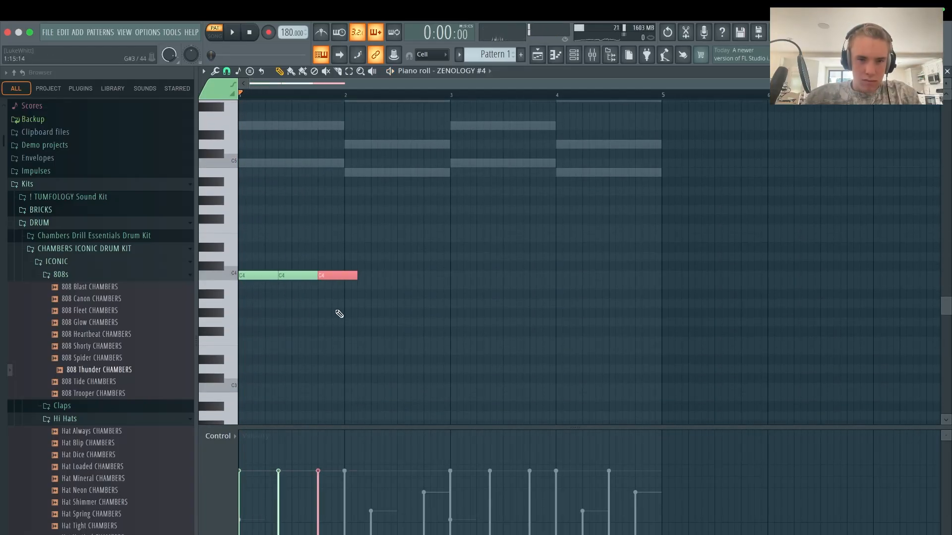
{"action": "key", "text": "space"}
{"action": "left_click_drag", "start_coordinate": [367, 318], "coordinate": [407, 327]}
{"action": "key", "text": "space"}
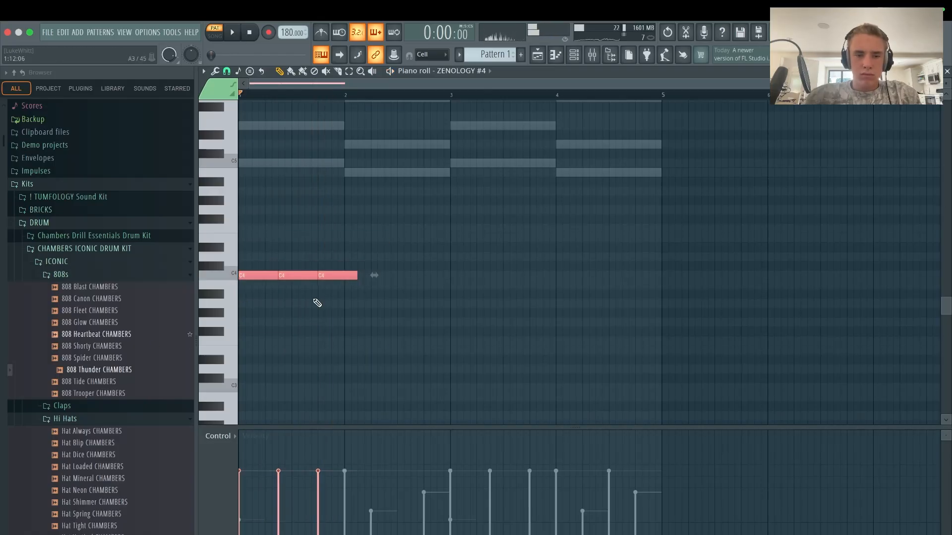
{"action": "key", "text": "ctrl+d"}
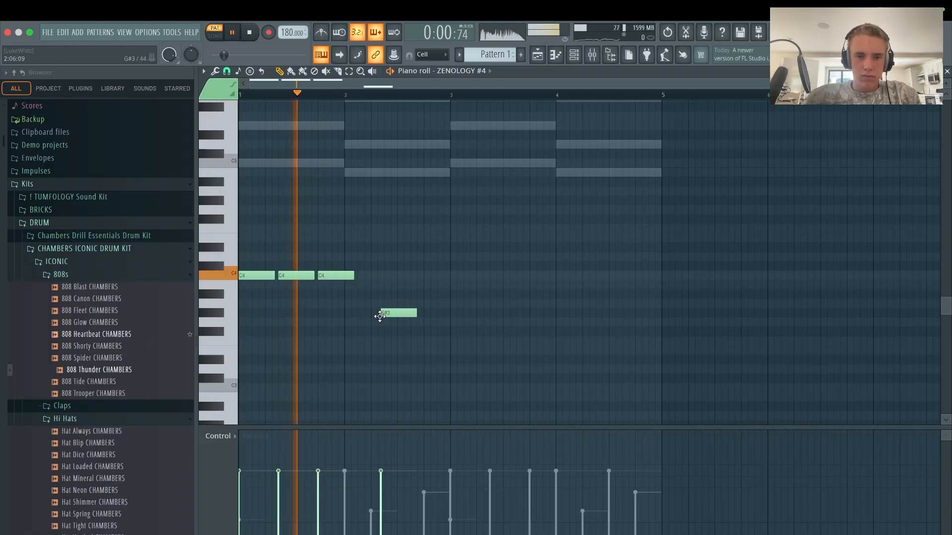
- Add a longer B3 note and a short B3 note in the second half of bar 2, ending at bar 3
{"action": "key", "text": "space"}
{"action": "scroll", "coordinate": [439, 231], "scroll_direction": "up", "scroll_amount": 2}
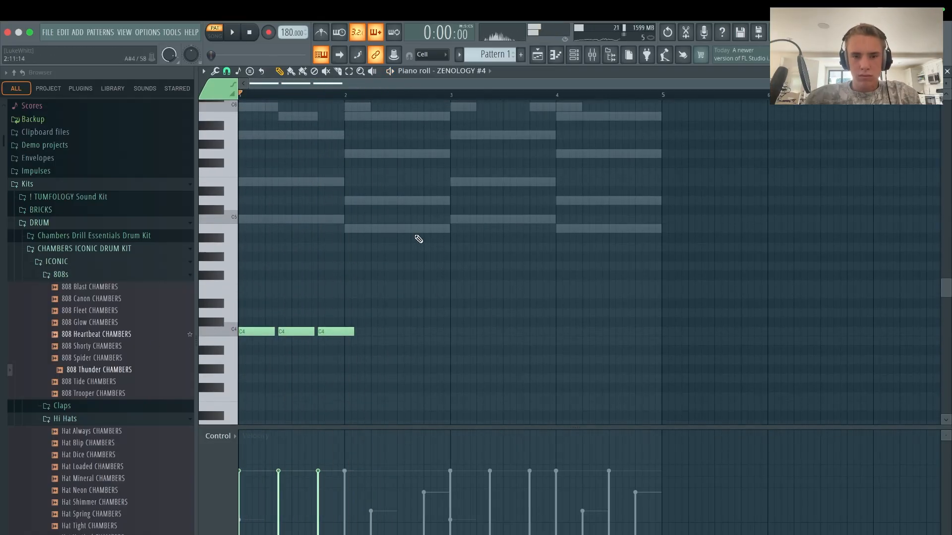
{"action": "left_click", "coordinate": [451, 342]}
{"action": "key", "text": "space"}
{"action": "left_click_drag", "start_coordinate": [451, 342], "coordinate": [451, 344]}
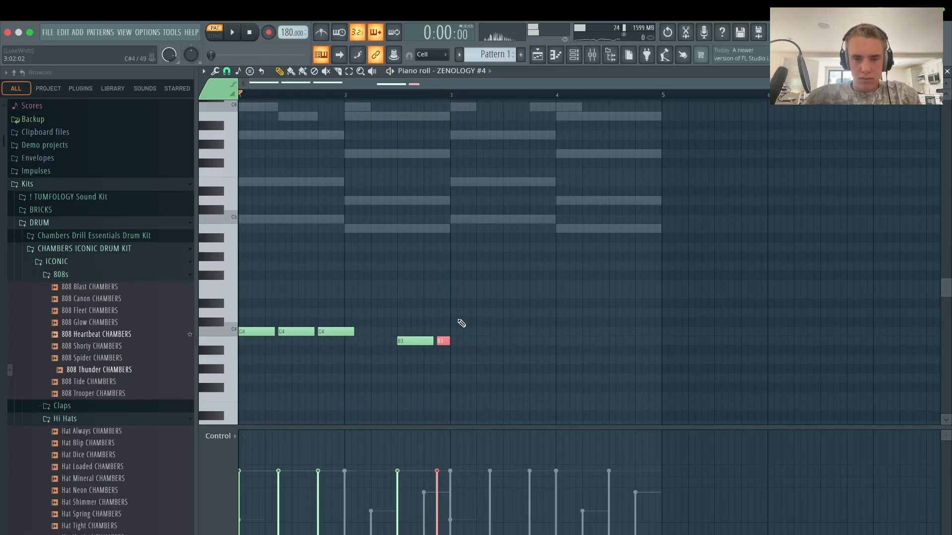
- Duplicate the two-bar bass line into bars 3 and 4 and play the four-bar loop
{"action": "key", "text": "ctrl+a"}
{"action": "key", "text": "ctrl+b"}
{"action": "left_click", "coordinate": [512, 387]}
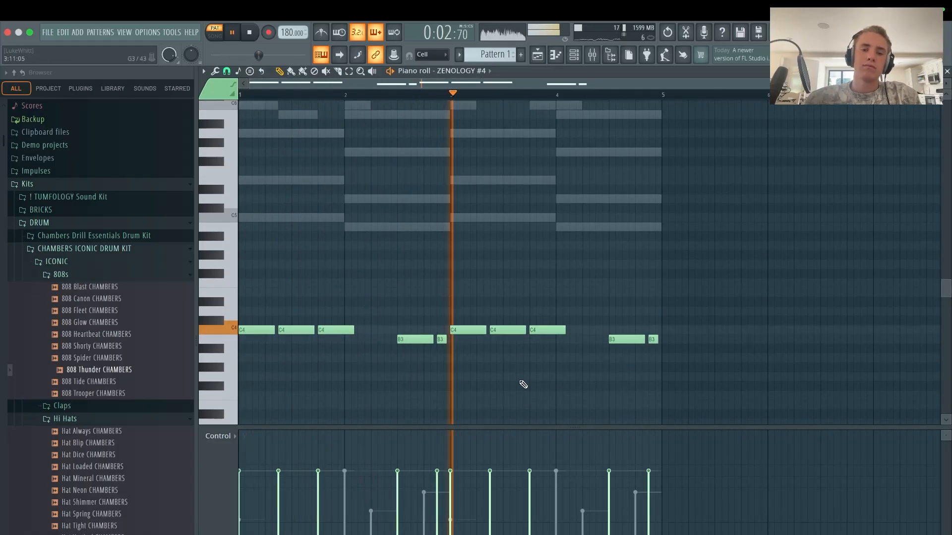
{"action": "scroll", "coordinate": [504, 285], "scroll_direction": "up", "scroll_amount": 2}
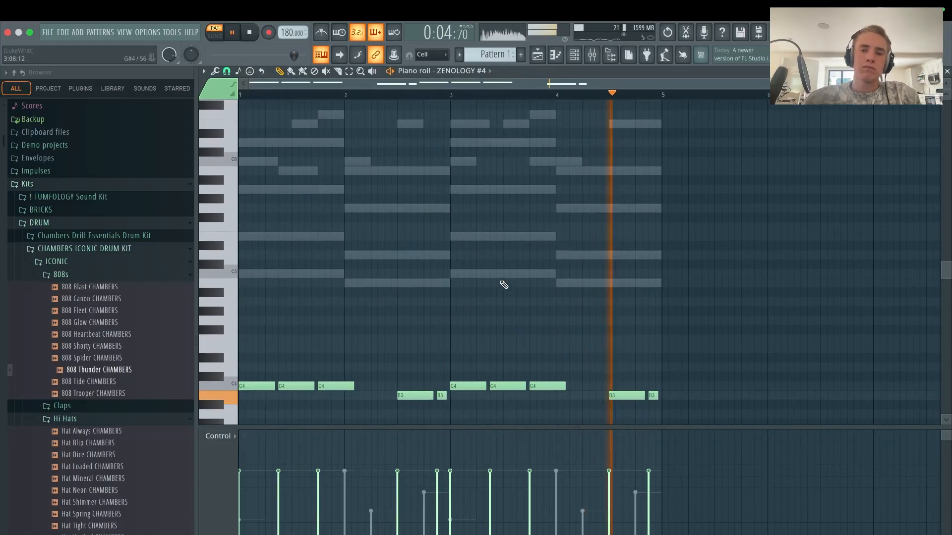
{"action": "scroll", "coordinate": [504, 285], "scroll_direction": "down", "scroll_amount": 1}
{"action": "key", "text": "space"}
- Try the whole bass line one octave higher, return it to the C4 octave and listen to the loop
{"action": "left_click_drag", "start_coordinate": [747, 288], "coordinate": [22, 432]}
{"action": "key", "text": "ctrl+Up"}
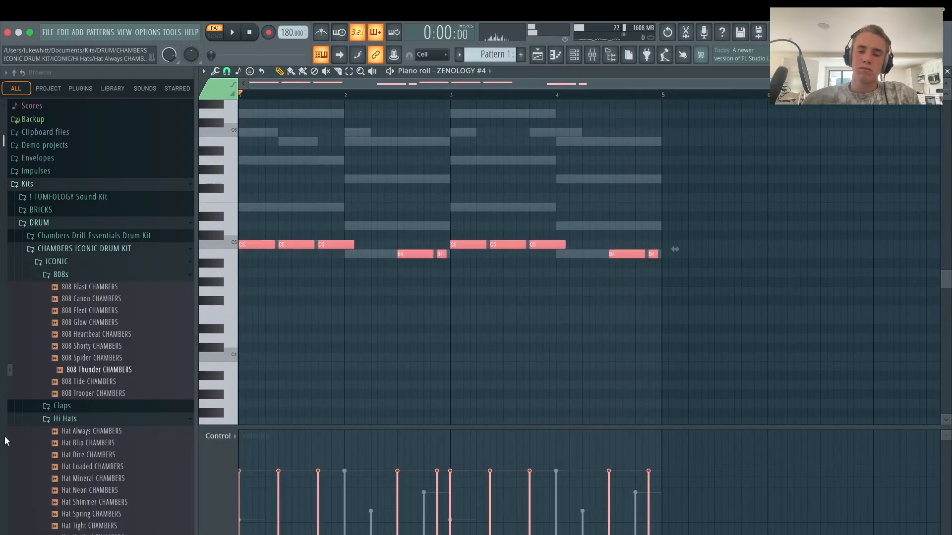
{"action": "key", "text": "space"}
{"action": "key", "text": "ctrl+Down"}
{"action": "key", "text": "space"}
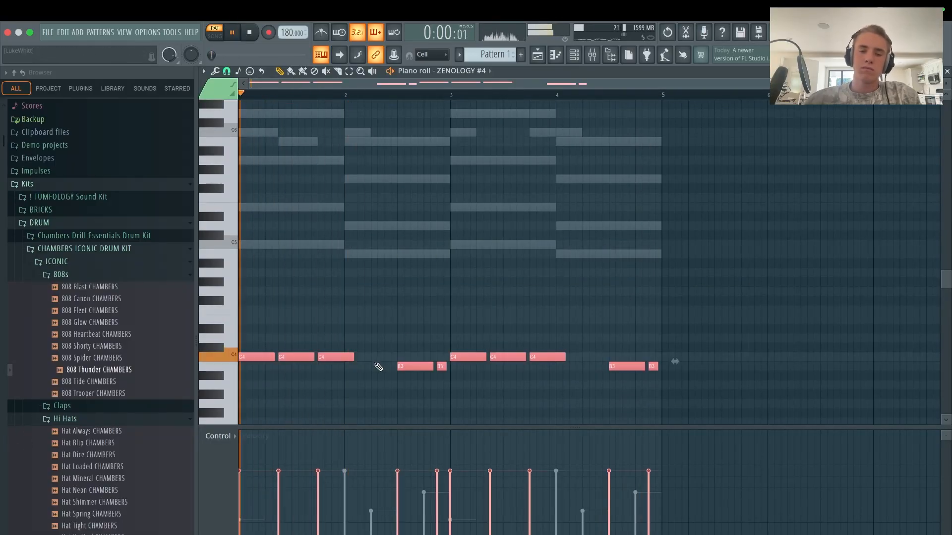
{"action": "key", "text": "space"}
{"action": "key", "text": "ctrl+d"}
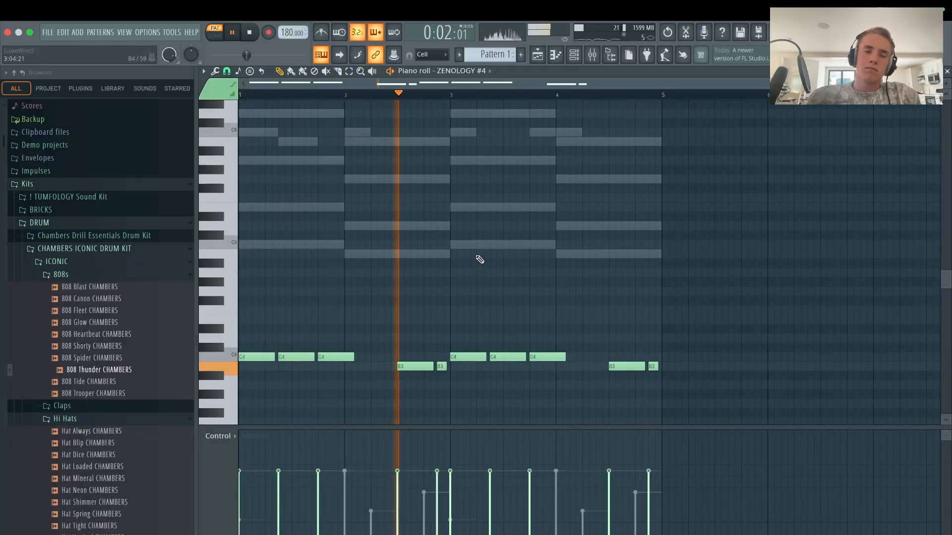
- Stop playback, add another ZENOLOGY instrument and load the AX JP Strings preset from a search for pad
{"action": "scroll", "coordinate": [453, 192], "scroll_direction": "up", "scroll_amount": 3}
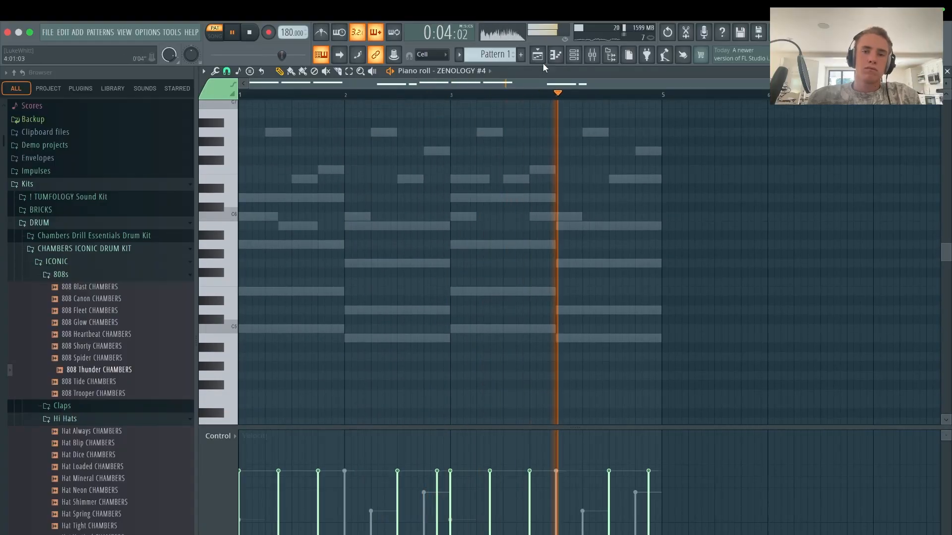
{"action": "scroll", "coordinate": [537, 172], "scroll_direction": "down", "scroll_amount": 3}
{"action": "key", "text": "space"}
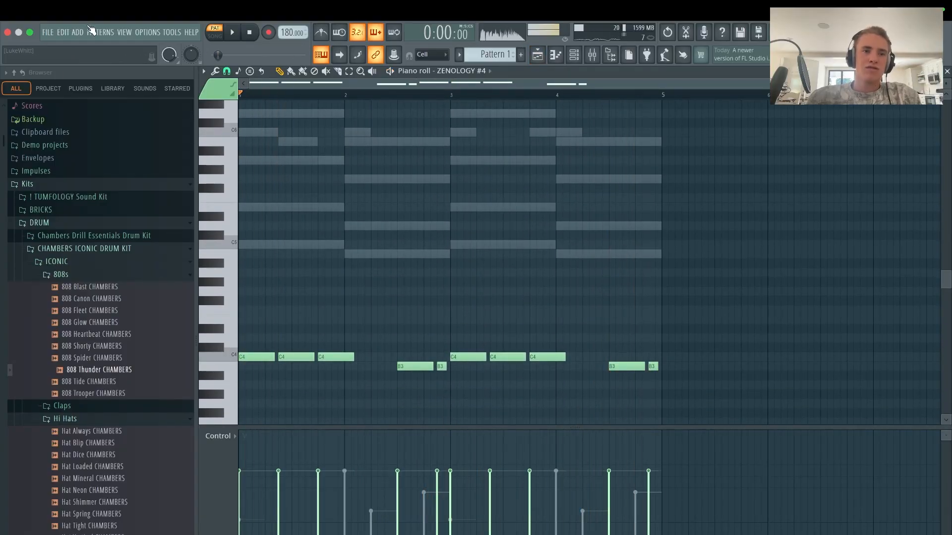
{"action": "left_click", "coordinate": [77, 32]}
{"action": "left_click", "coordinate": [128, 197]}
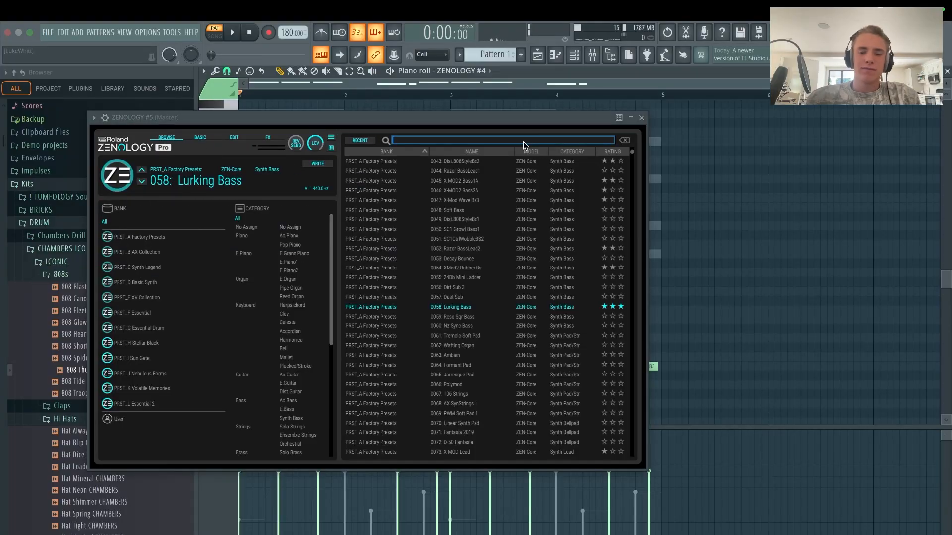
{"action": "type", "text": "pad"}
{"action": "key", "text": "Return"}
{"action": "left_click", "coordinate": [565, 299]}
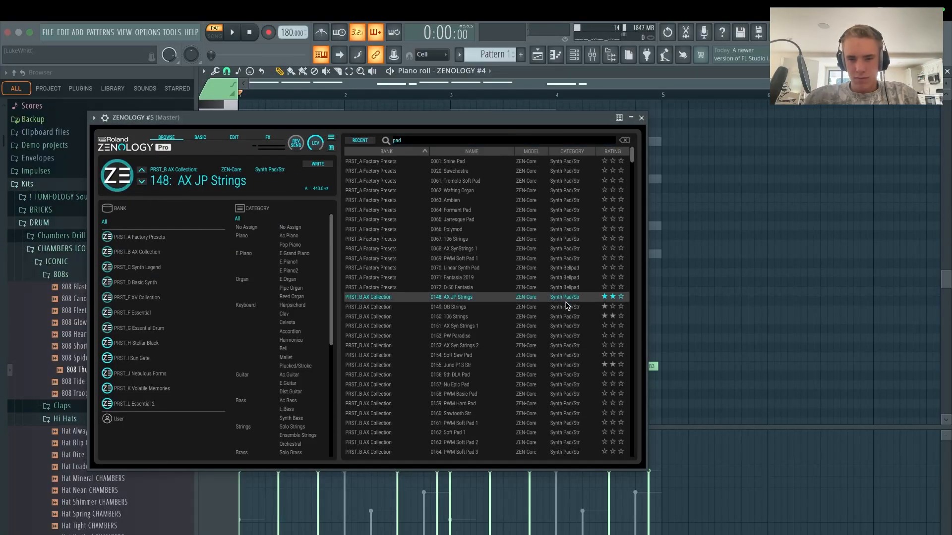
{"action": "left_click", "coordinate": [642, 117]}
- In ZENOLOGY #5's note editor, draw full-bar C5 and D6 notes in bar 1
{"action": "left_click", "coordinate": [490, 71]}
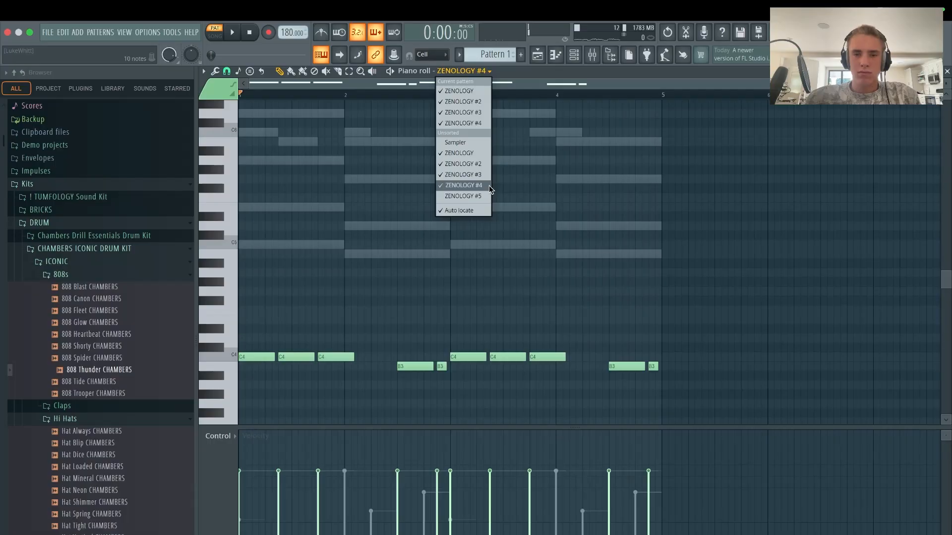
{"action": "left_click", "coordinate": [485, 197]}
{"action": "left_click", "coordinate": [208, 245]}
{"action": "key", "text": "space"}
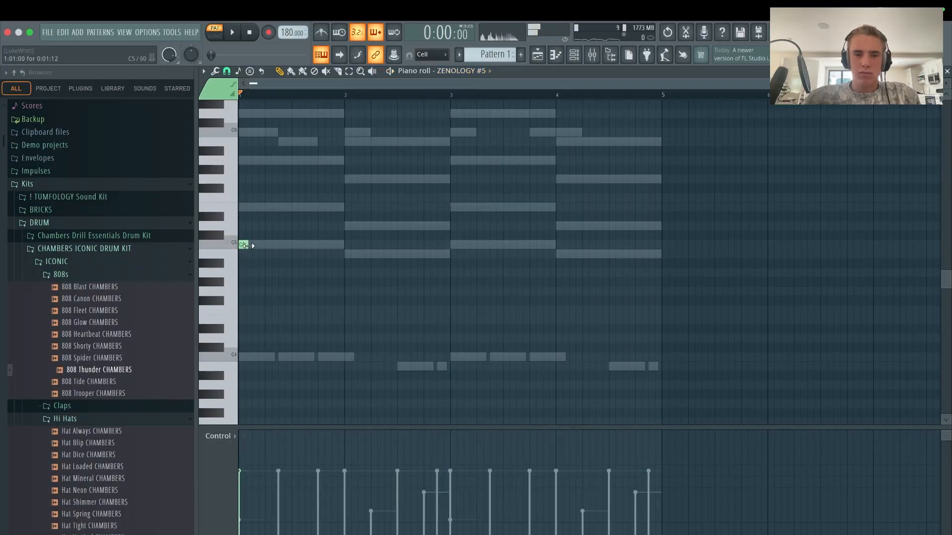
{"action": "left_click_drag", "start_coordinate": [279, 131], "coordinate": [229, 111]}
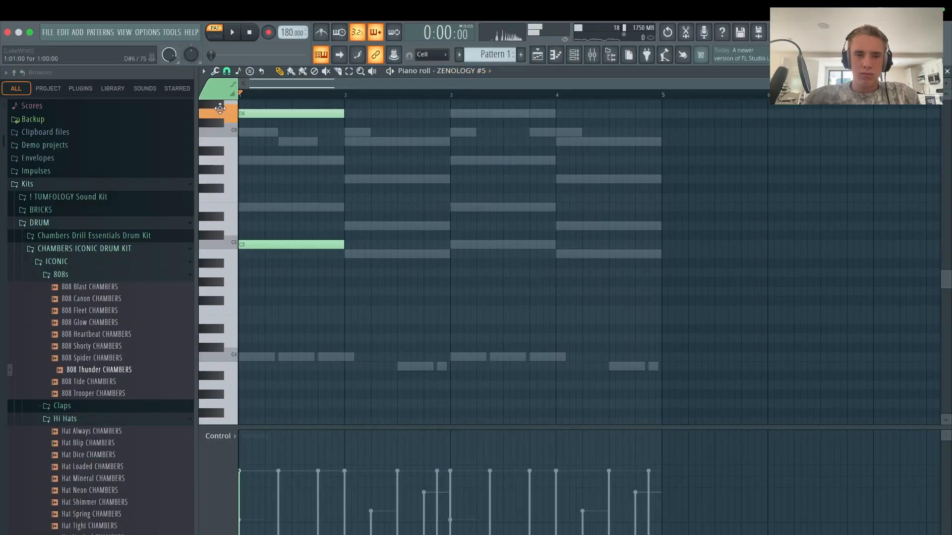
{"action": "key", "text": "space"}
{"action": "scroll", "coordinate": [414, 208], "scroll_direction": "up", "scroll_amount": 2}
{"action": "key", "text": "space"}
- Copy the two notes into bar 2, shift them to B4 and B5, and play the result
{"action": "left_click_drag", "start_coordinate": [370, 138], "coordinate": [276, 303]}
{"action": "key", "text": "super+b"}
{"action": "left_click_drag", "start_coordinate": [379, 171], "coordinate": [378, 197]}
{"action": "left_click", "coordinate": [442, 263]}
{"action": "left_click_drag", "start_coordinate": [406, 326], "coordinate": [402, 310]}
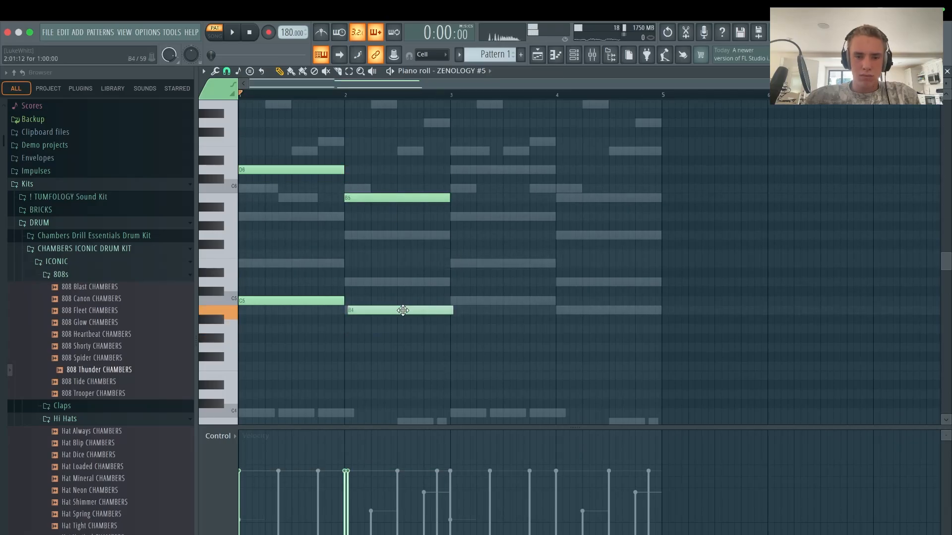
{"action": "key", "text": "space"}
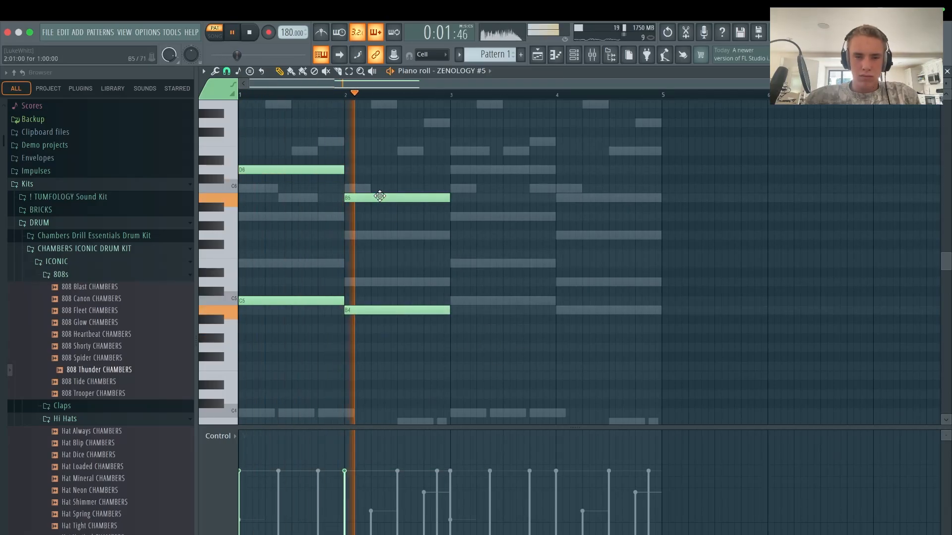
{"action": "key", "text": "space"}
- Duplicate the two-bar ZENOLOGY #5 part into bars 3 and 4
{"action": "key", "text": "ctrl+a"}
{"action": "key", "text": "ctrl+b"}
{"action": "key", "text": "ctrl+s"}
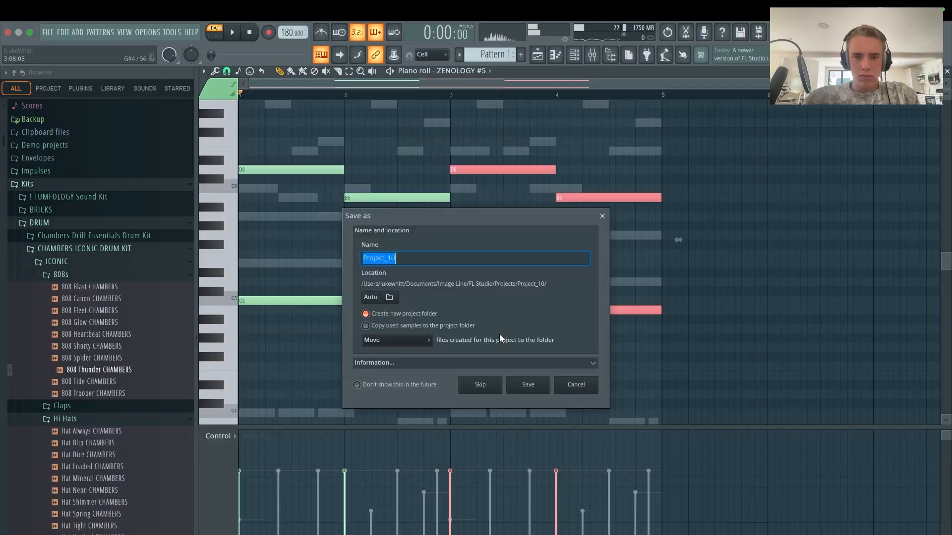
{"action": "left_click", "coordinate": [603, 219]}
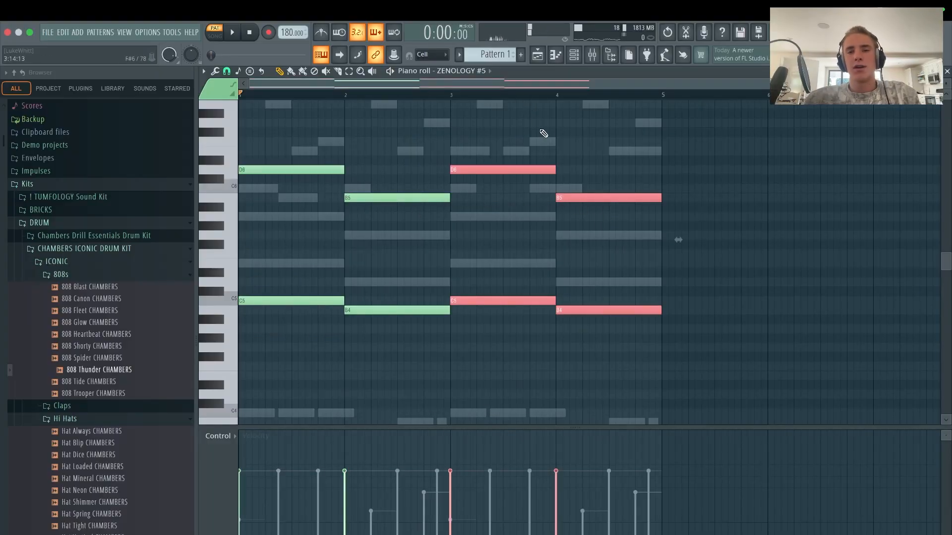
- Search ZENOLOGY #5's presets for strings and replace its sound with XV Strings
{"action": "key", "text": "F6"}
{"action": "left_click", "coordinate": [290, 310]}
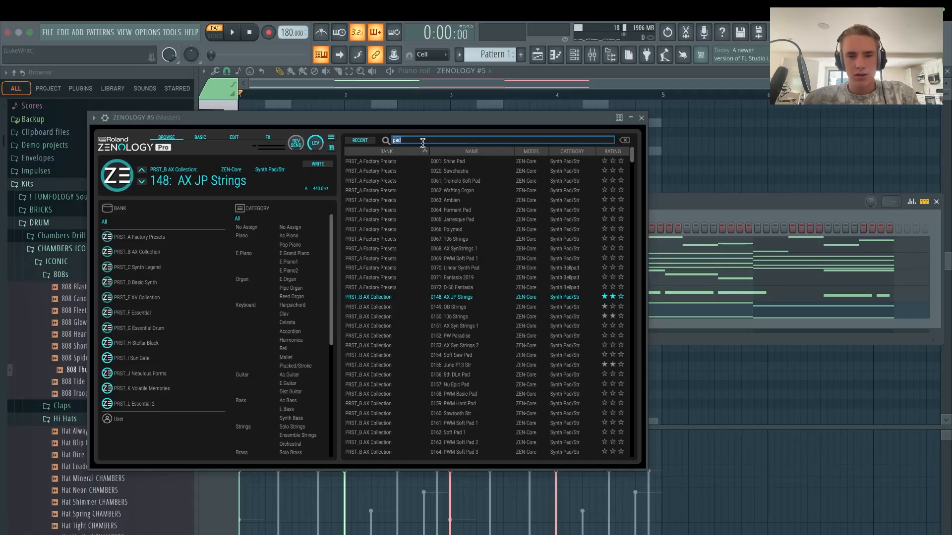
{"action": "type", "text": "strings"}
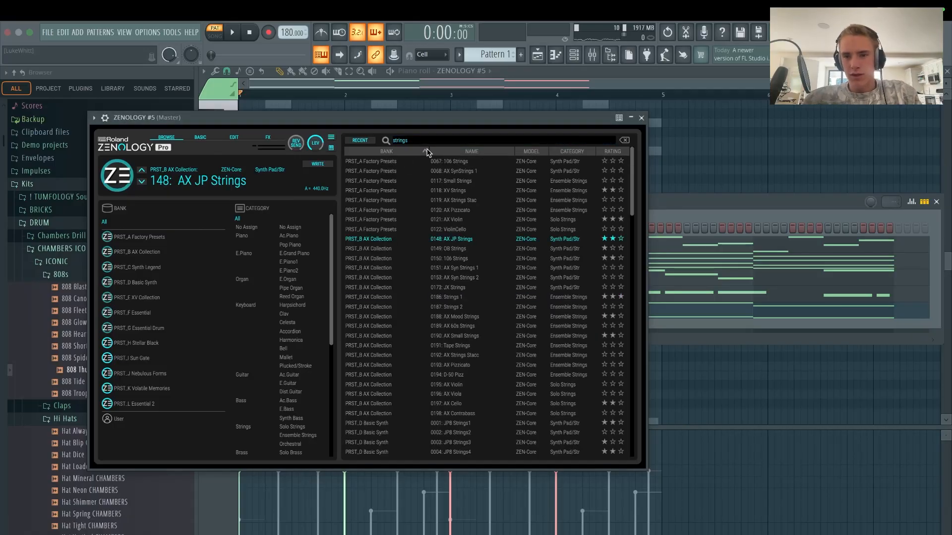
{"action": "left_click", "coordinate": [567, 258]}
{"action": "left_click", "coordinate": [568, 210]}
{"action": "left_click", "coordinate": [568, 219]}
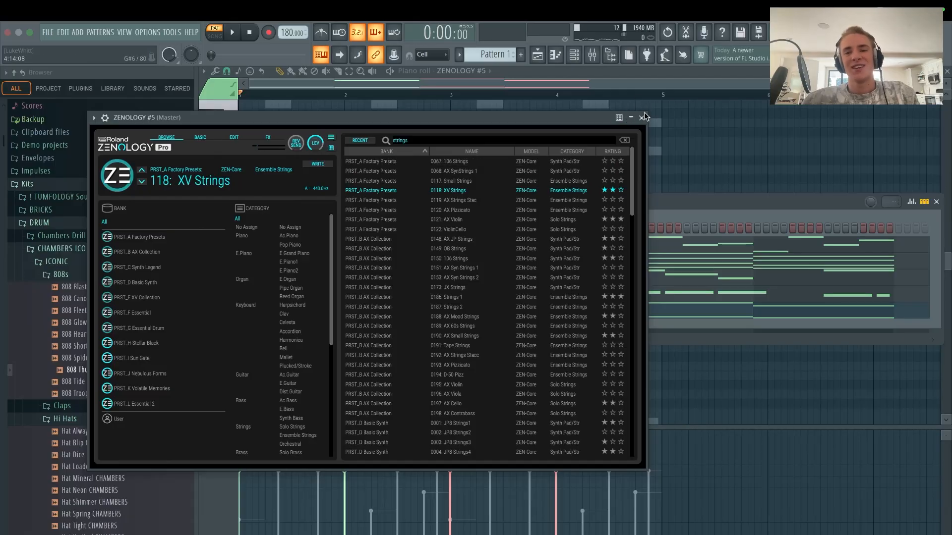
{"action": "left_click", "coordinate": [645, 117]}
- Clear the note selection and listen to the four-bar loop with the new strings sound
{"action": "key", "text": "space"}
{"action": "key", "text": "F6"}
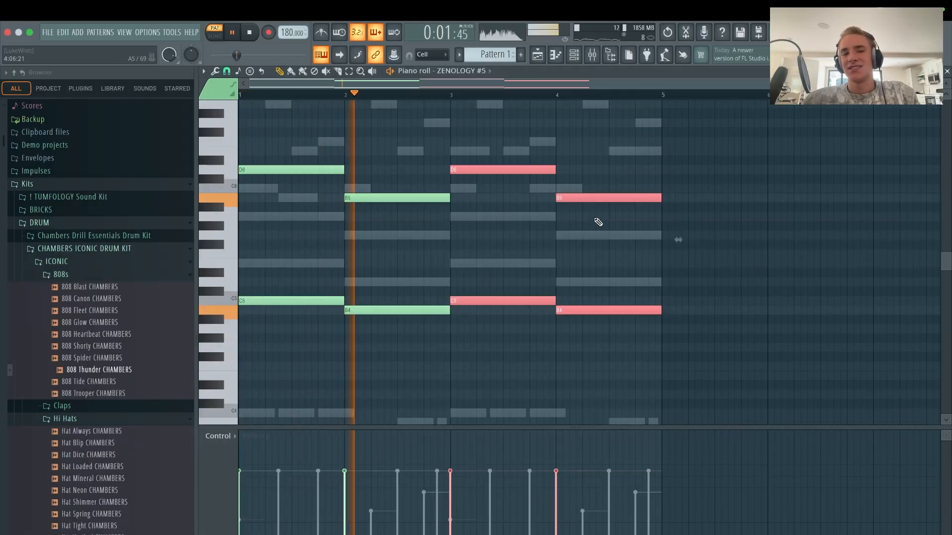
{"action": "left_click", "coordinate": [744, 256]}
{"action": "right_click", "coordinate": [744, 255]}
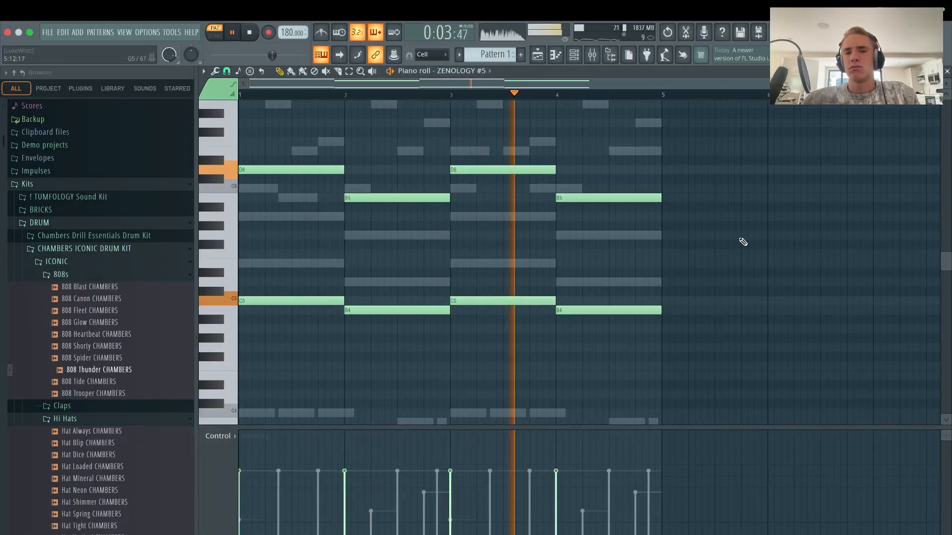
{"action": "key", "text": "space"}
- Place Pattern 1 at bar 1 of Track 1 in the playlist and render the pattern to a WAV file
{"action": "key", "text": "F5"}
{"action": "left_click_drag", "start_coordinate": [218, 110], "coordinate": [366, 121]}
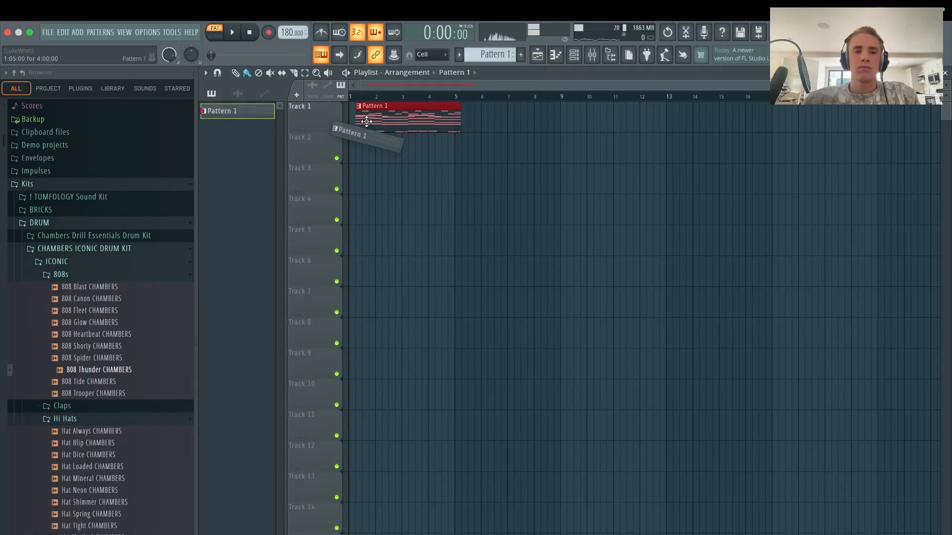
{"action": "right_click", "coordinate": [233, 112]}
{"action": "left_click", "coordinate": [323, 268]}
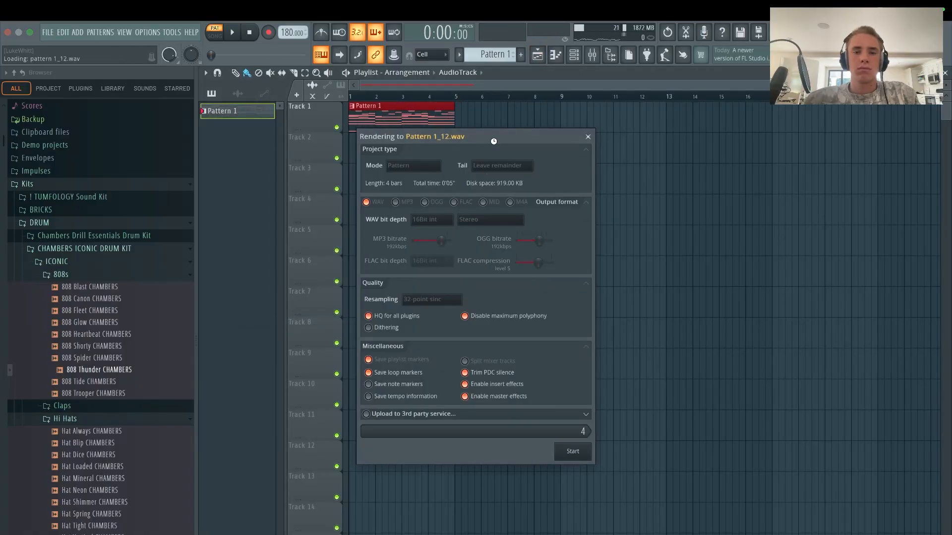
- Split Pattern 1 by channel and place the five ZENOLOGY patterns on Tracks 1 to 5 from bar 1
{"action": "right_click", "coordinate": [222, 110]}
{"action": "left_click", "coordinate": [250, 296]}
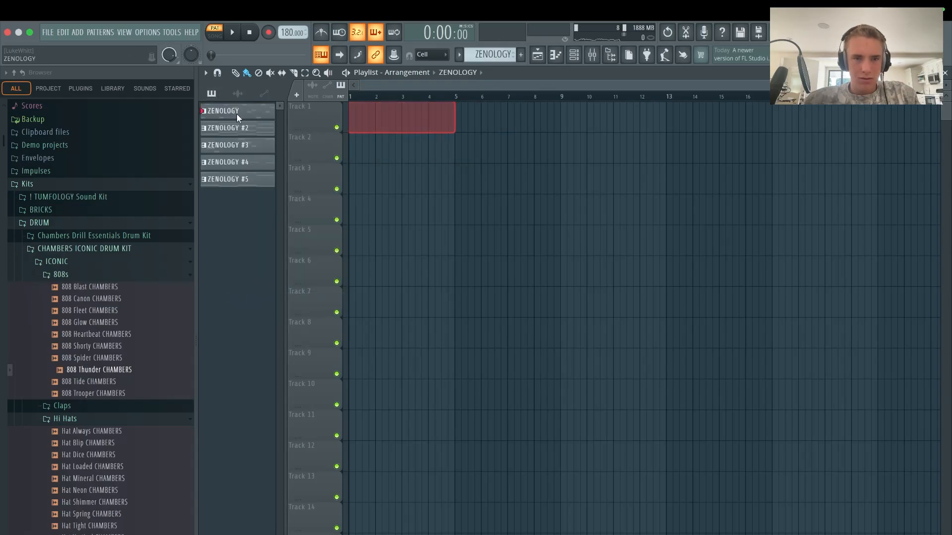
{"action": "left_click_drag", "start_coordinate": [237, 114], "coordinate": [364, 115]}
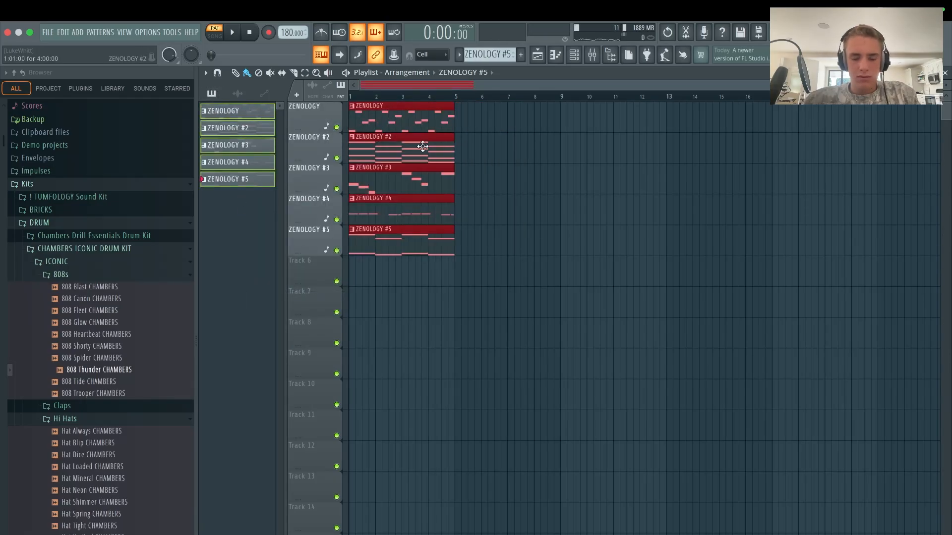
- Duplicate the five four-bar ZENOLOGY clips three times so they fill bars 1 to 16
{"action": "key", "text": "ctrl+b"}
{"action": "key", "text": "ctrl+b"}
{"action": "key", "text": "ctrl+b"}
{"action": "left_click", "coordinate": [510, 322]}
- Create a new pattern and add Snare Deadline CHAMBERS from the ICONIC VOL. 2 kit as a new channel
{"action": "left_click", "coordinate": [522, 51]}
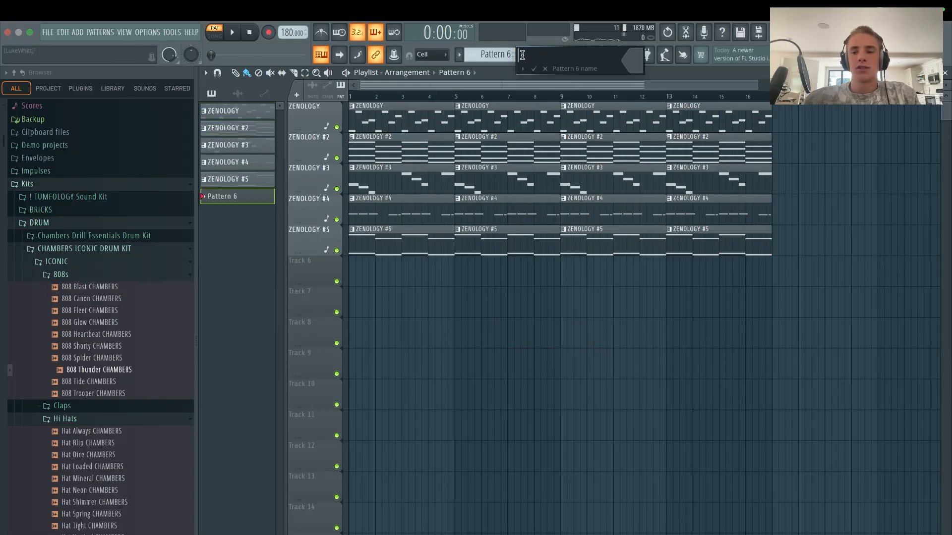
{"action": "scroll", "coordinate": [103, 337], "scroll_direction": "down", "scroll_amount": 15}
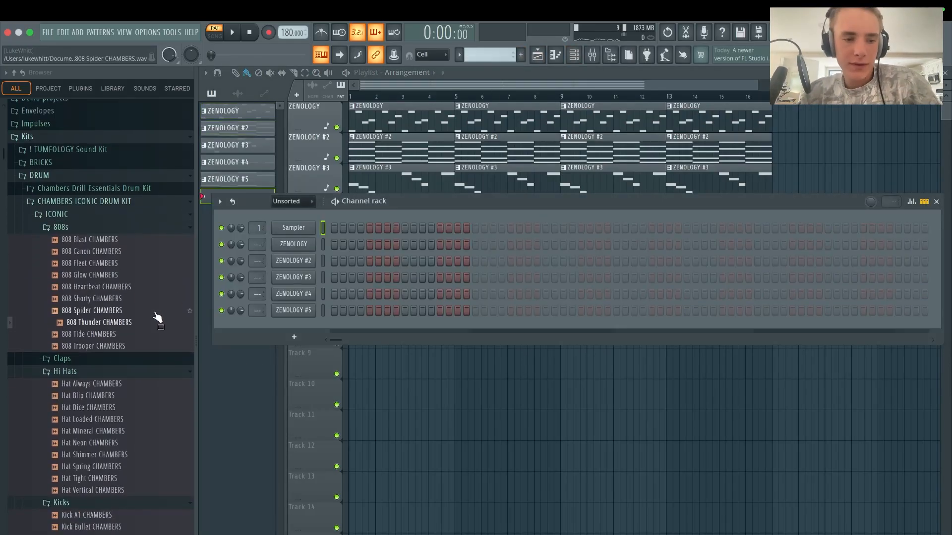
{"action": "scroll", "coordinate": [76, 292], "scroll_direction": "up", "scroll_amount": 4}
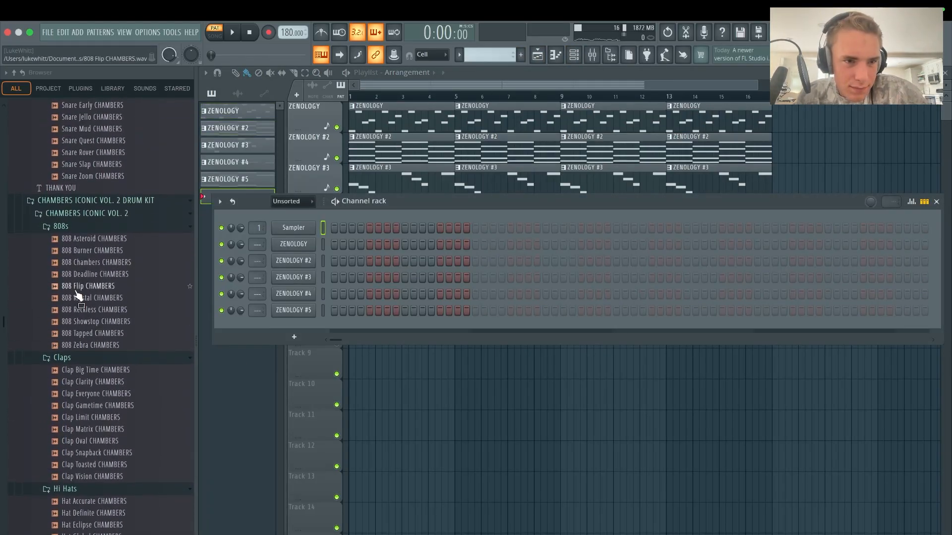
{"action": "left_click", "coordinate": [87, 259]}
{"action": "scroll", "coordinate": [99, 298], "scroll_direction": "down", "scroll_amount": 12}
{"action": "scroll", "coordinate": [109, 346], "scroll_direction": "down", "scroll_amount": 12}
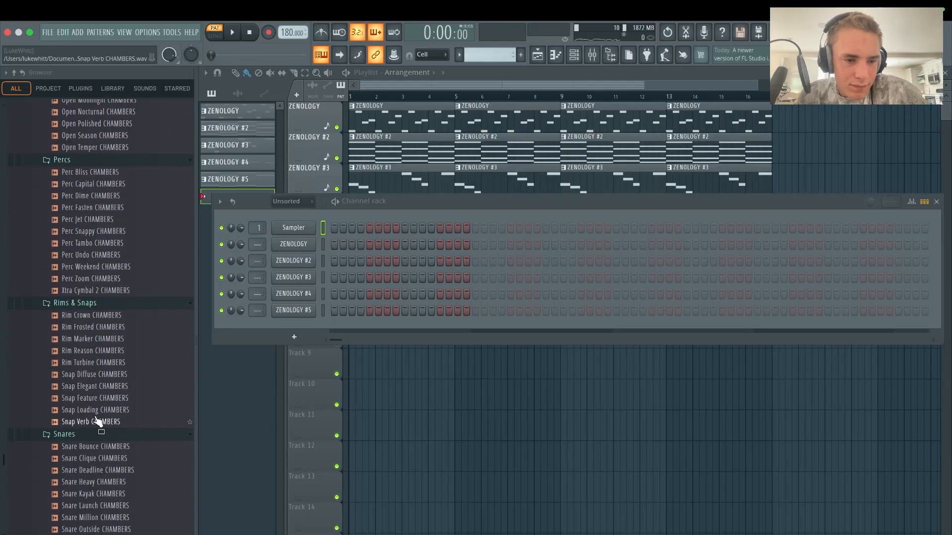
{"action": "left_click", "coordinate": [95, 293]}
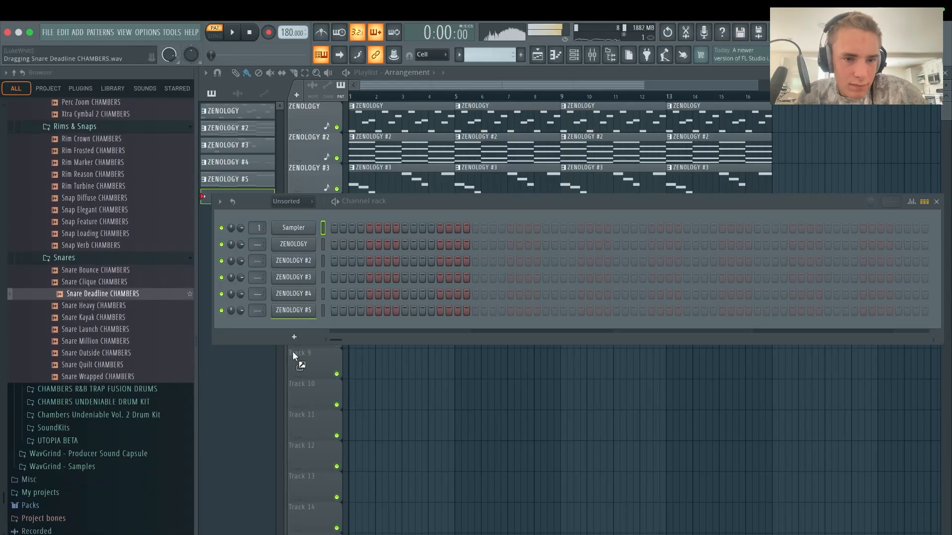
{"action": "left_click_drag", "start_coordinate": [292, 352], "coordinate": [367, 329]}
- Place a snare hit on beat 3 of each of four bars and repeat the pattern on Track 6 through bar 16
{"action": "left_click", "coordinate": [546, 327]}
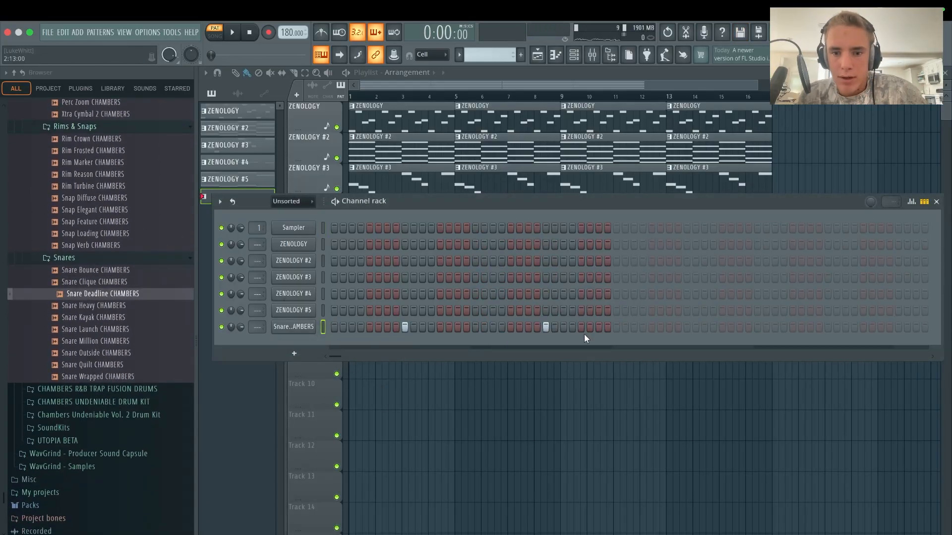
{"action": "left_click", "coordinate": [686, 327]}
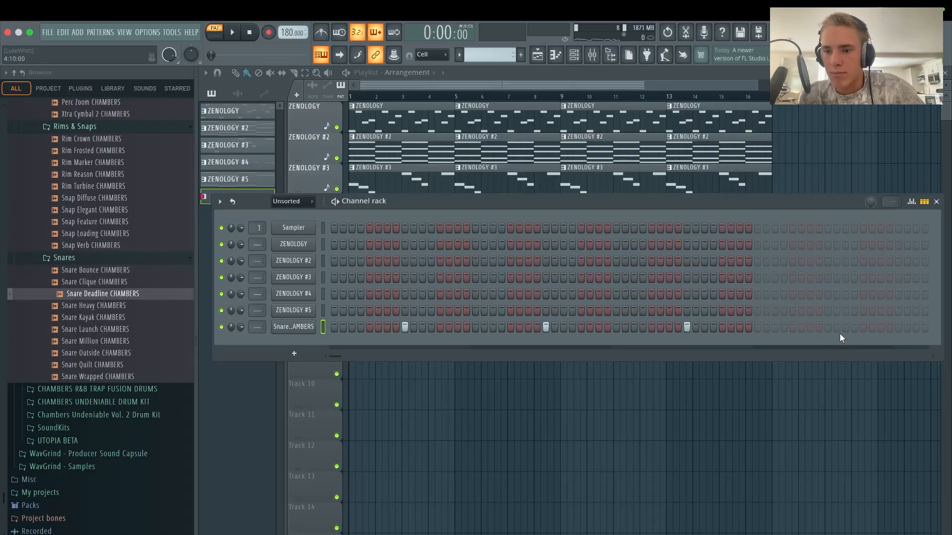
{"action": "key", "text": "F6"}
{"action": "left_click_drag", "start_coordinate": [217, 201], "coordinate": [359, 272]}
{"action": "key", "text": "ctrl+b"}
{"action": "key", "text": "ctrl+b"}
{"action": "key", "text": "ctrl+b"}
- Raise the four snare notes one octave to C6 and play the arrangement in song mode
{"action": "double_click", "coordinate": [375, 275]}
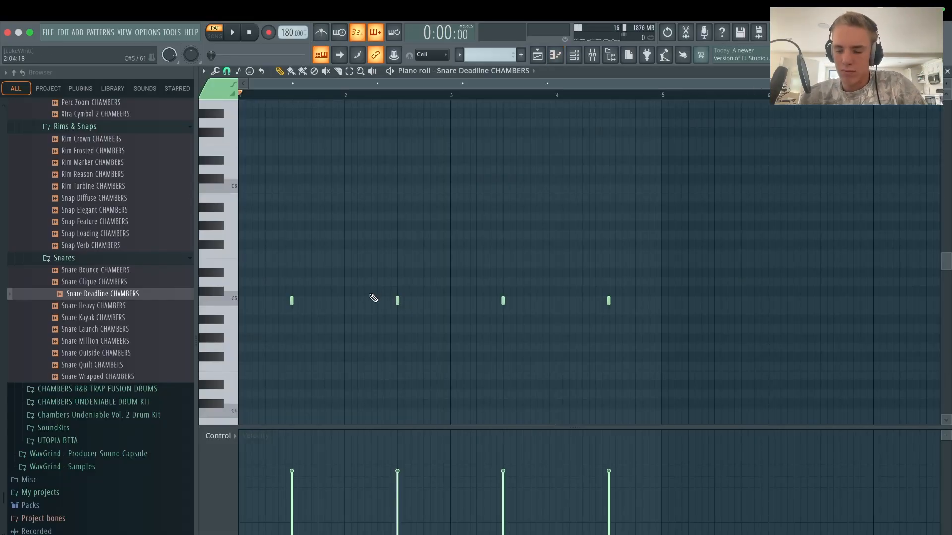
{"action": "key", "text": "space"}
{"action": "left_click", "coordinate": [215, 35]}
{"action": "key", "text": "space"}
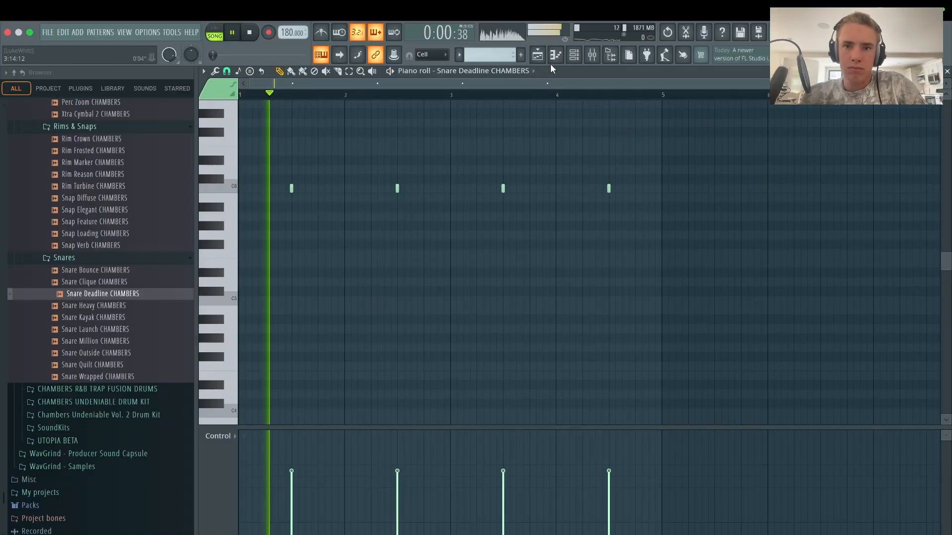
- Return to the playlist and mute the ZENOLOGY and ZENOLOGY #3 tracks during playback
{"action": "key", "text": "F5"}
{"action": "key", "text": "F6"}
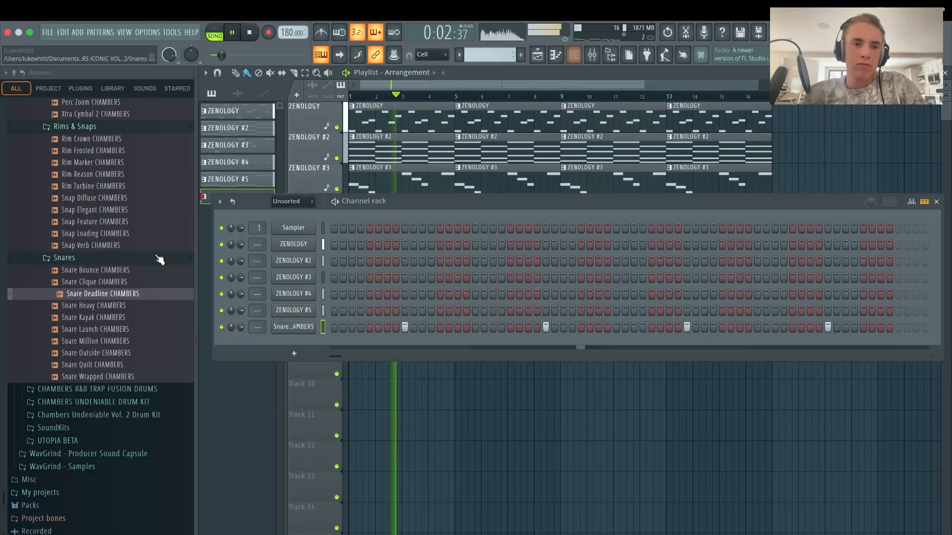
{"action": "scroll", "coordinate": [93, 244], "scroll_direction": "up", "scroll_amount": 7}
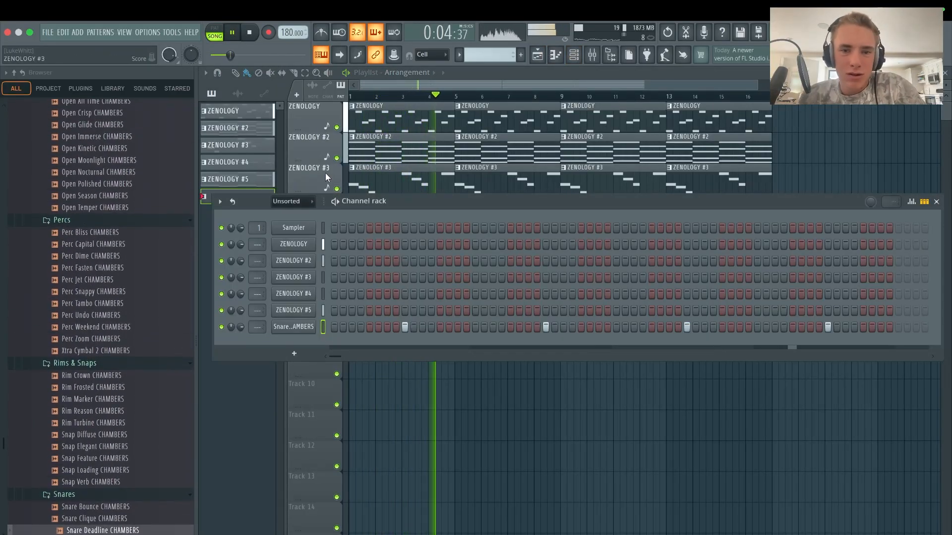
{"action": "key", "text": "F6"}
{"action": "left_click", "coordinate": [337, 189]}
{"action": "key", "text": "space"}
{"action": "left_click", "coordinate": [337, 127]}
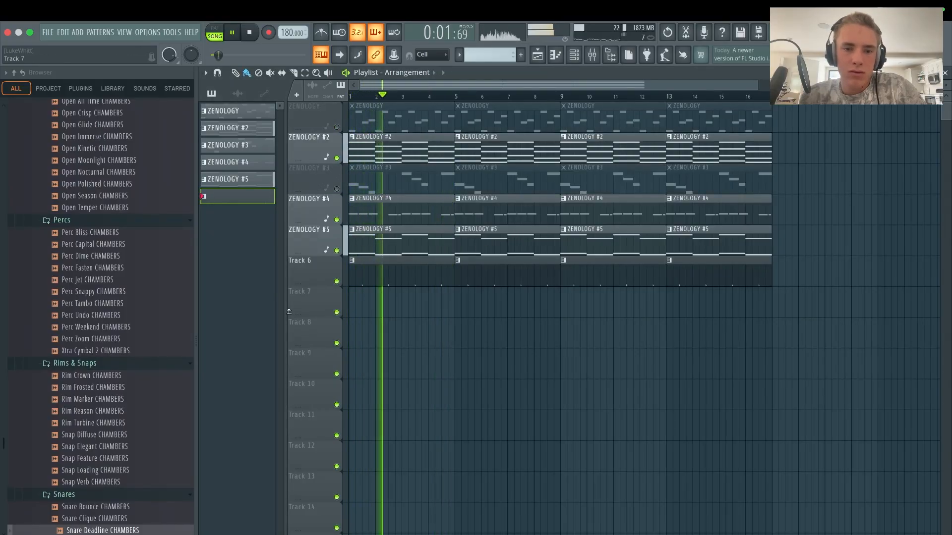
- Add Hat Accurate CHAMBERS as a new channel, fill every second step with hits and play it
{"action": "scroll", "coordinate": [81, 257], "scroll_direction": "up", "scroll_amount": 2}
{"action": "scroll", "coordinate": [81, 261], "scroll_direction": "up", "scroll_amount": 7}
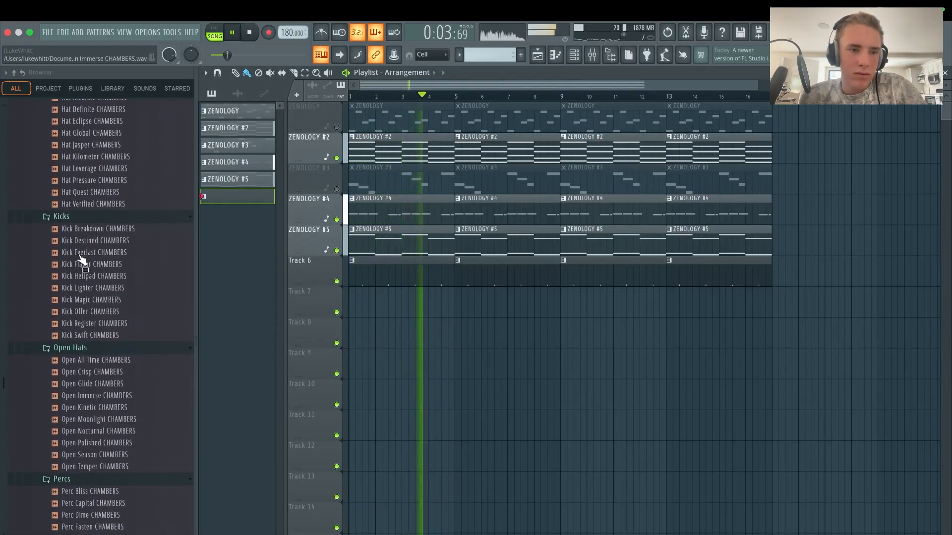
{"action": "key", "text": "F6"}
{"action": "left_click_drag", "start_coordinate": [113, 152], "coordinate": [293, 337]}
{"action": "right_click", "coordinate": [314, 341]}
{"action": "left_click", "coordinate": [448, 377]}
{"action": "key", "text": "space"}
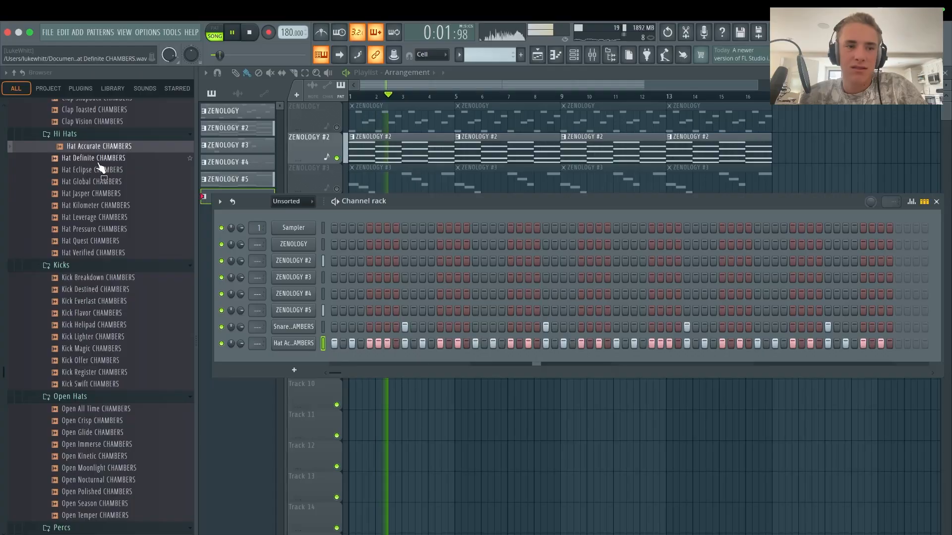
- Swap the hi-hat channel's sample for Hat Definite CHAMBERS and play the arrangement
{"action": "key", "text": "space"}
{"action": "left_click_drag", "start_coordinate": [96, 158], "coordinate": [174, 191]}
{"action": "left_click_drag", "start_coordinate": [297, 346], "coordinate": [303, 349]}
{"action": "key", "text": "space"}
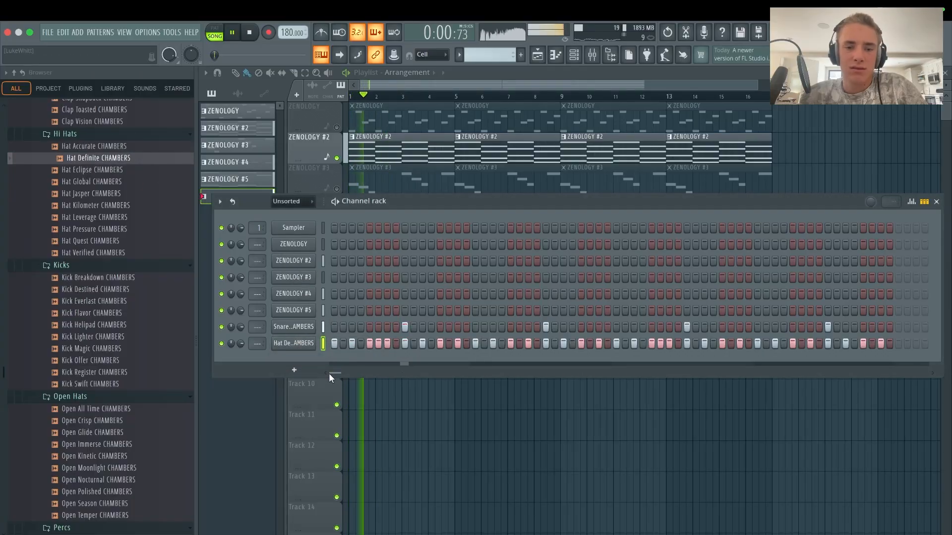
- Swap the hi-hat channel's sample for Hat Quest CHAMBERS and play the arrangement
{"action": "scroll", "coordinate": [102, 330], "scroll_direction": "down", "scroll_amount": 5}
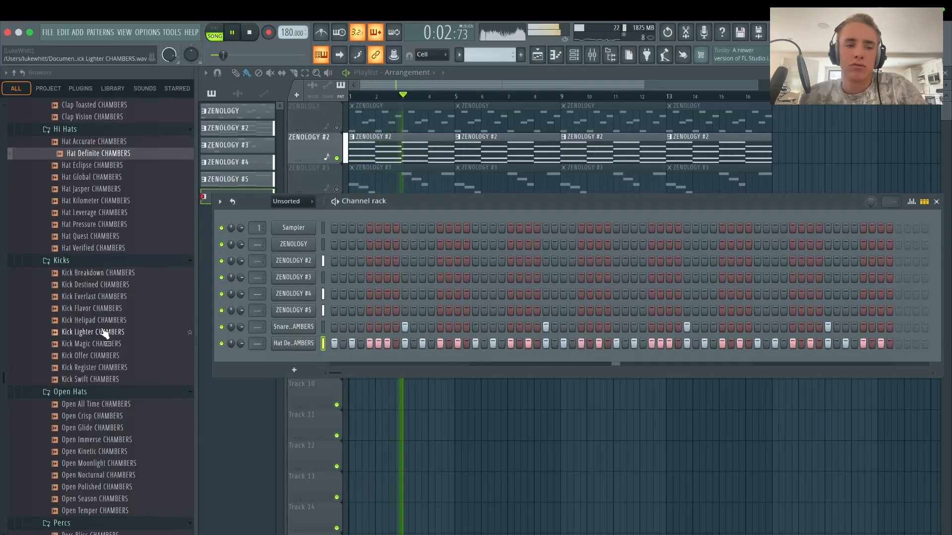
{"action": "scroll", "coordinate": [106, 312], "scroll_direction": "up", "scroll_amount": 6}
{"action": "scroll", "coordinate": [109, 302], "scroll_direction": "up", "scroll_amount": 2}
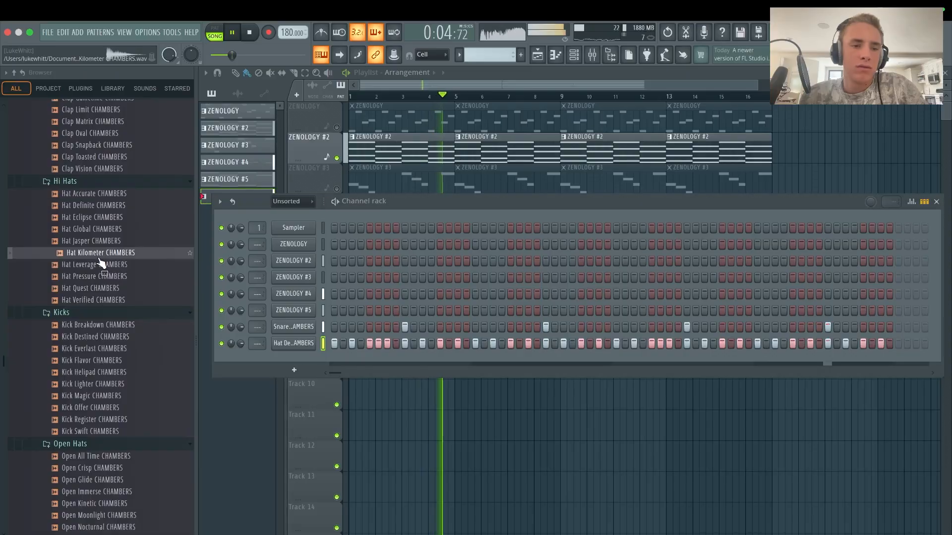
{"action": "left_click", "coordinate": [103, 291]}
{"action": "left_click_drag", "start_coordinate": [238, 323], "coordinate": [299, 346]}
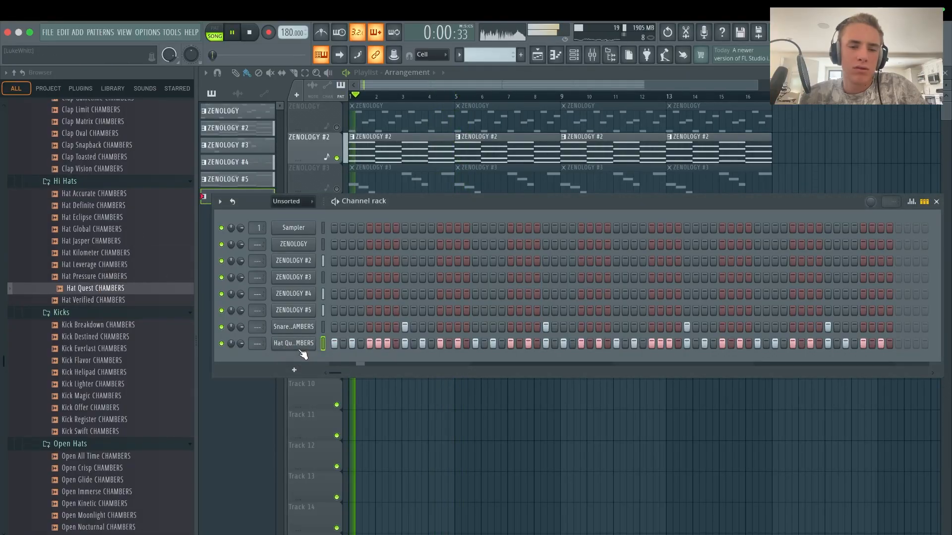
- Browse the CHAMBERS drum kit folders for further drum samples
{"action": "scroll", "coordinate": [109, 315], "scroll_direction": "down", "scroll_amount": 2}
{"action": "left_click_drag", "start_coordinate": [74, 307], "coordinate": [72, 311]}
{"action": "scroll", "coordinate": [74, 312], "scroll_direction": "down", "scroll_amount": 2}
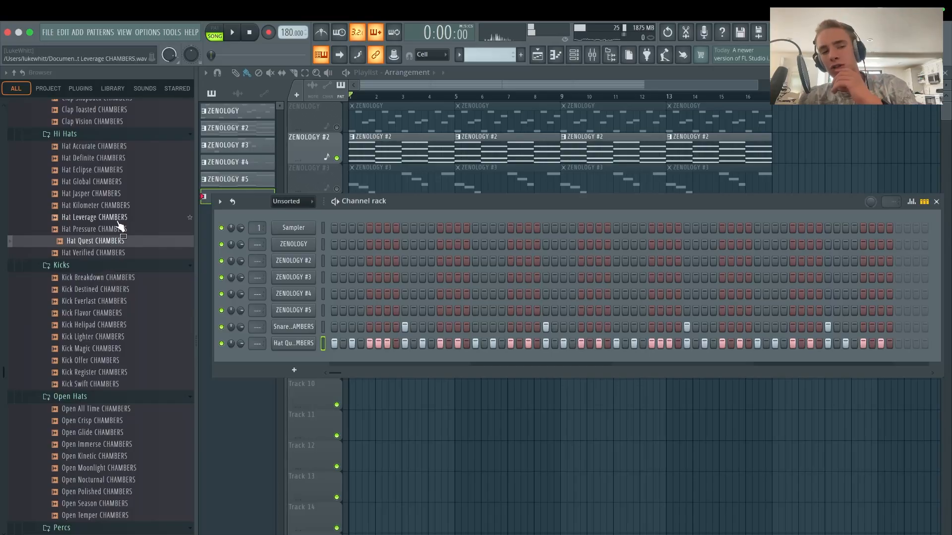
{"action": "scroll", "coordinate": [124, 226], "scroll_direction": "up", "scroll_amount": 15}
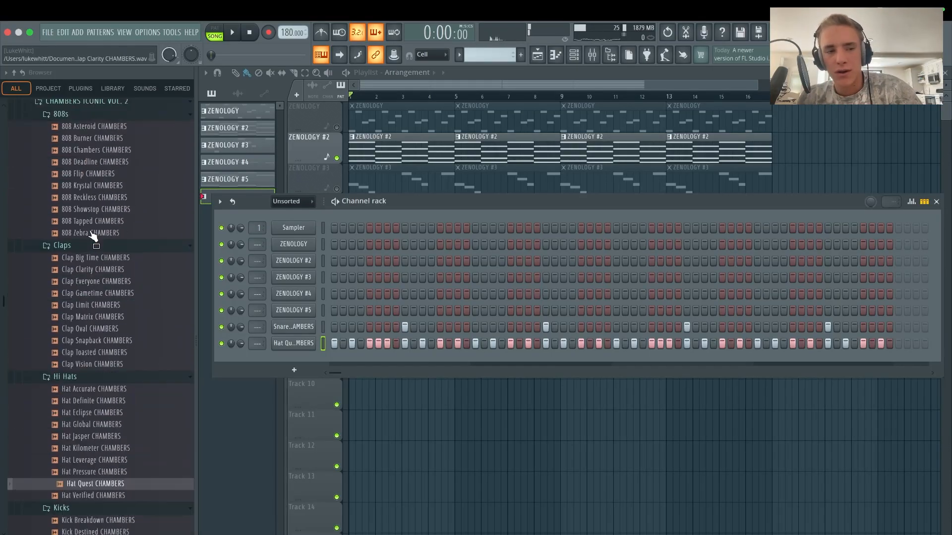
{"action": "scroll", "coordinate": [97, 237], "scroll_direction": "up", "scroll_amount": 15}
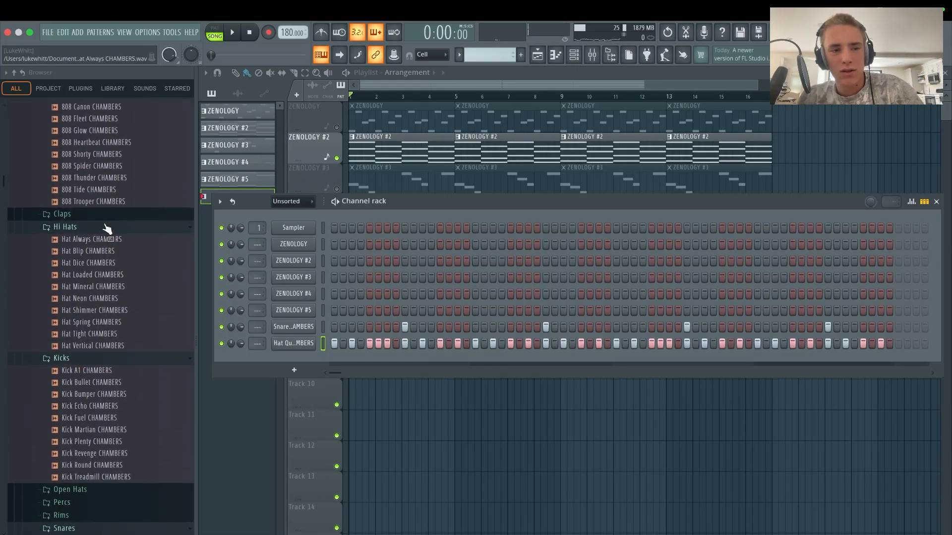
{"action": "scroll", "coordinate": [107, 239], "scroll_direction": "up", "scroll_amount": 5}
{"action": "scroll", "coordinate": [106, 242], "scroll_direction": "down", "scroll_amount": 20}
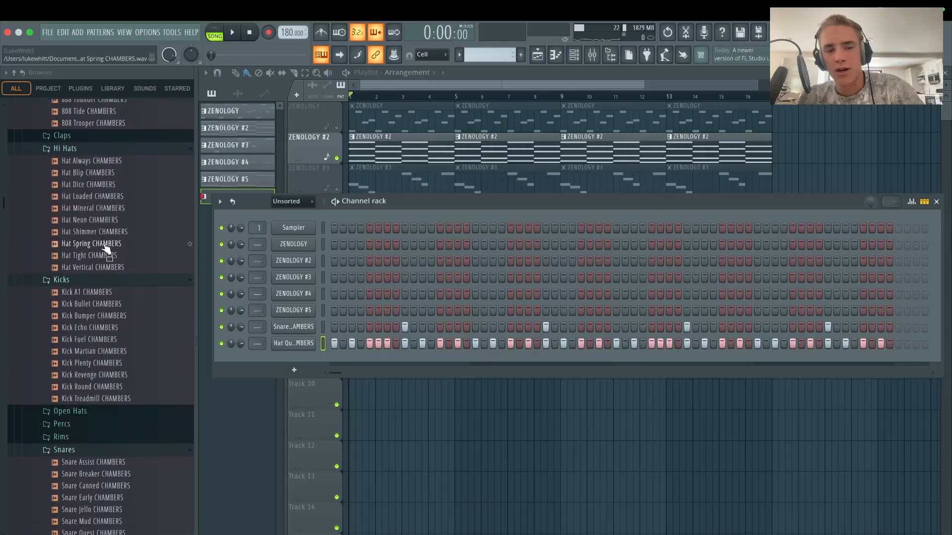
{"action": "scroll", "coordinate": [105, 331], "scroll_direction": "down", "scroll_amount": 20}
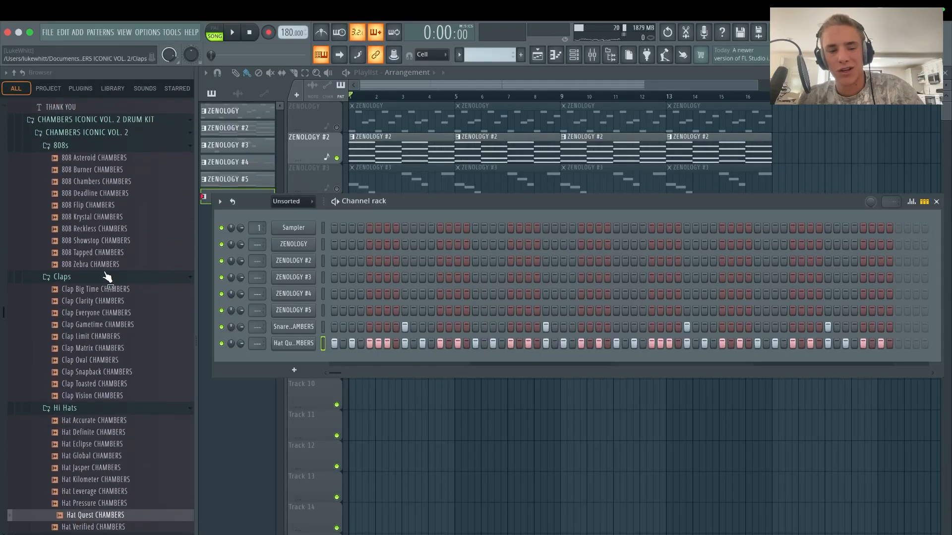
- Add Open Crisp CHAMBERS as a new channel with hits on steps 1, 13, 33 and 45, playing the arrangement
{"action": "scroll", "coordinate": [79, 199], "scroll_direction": "down", "scroll_amount": 3}
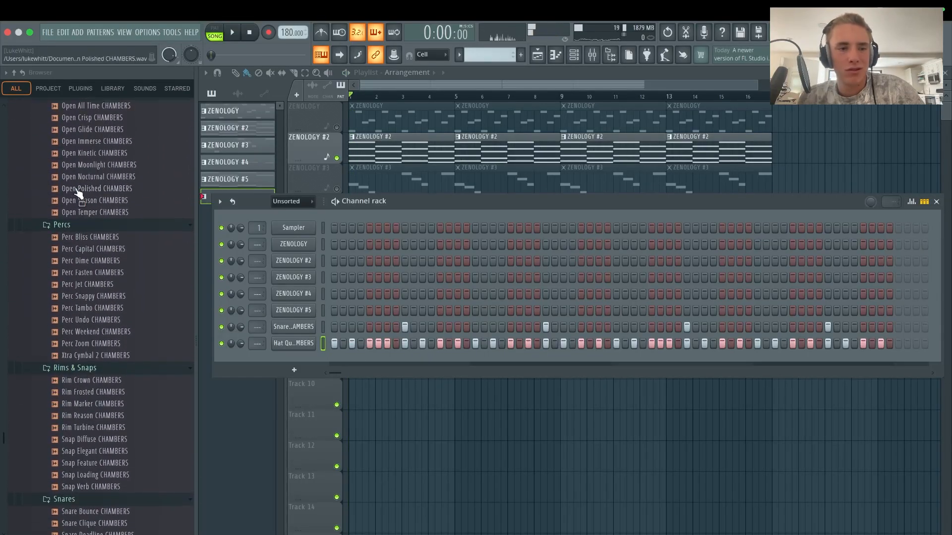
{"action": "left_click", "coordinate": [91, 165]}
{"action": "left_click_drag", "start_coordinate": [94, 186], "coordinate": [333, 362]}
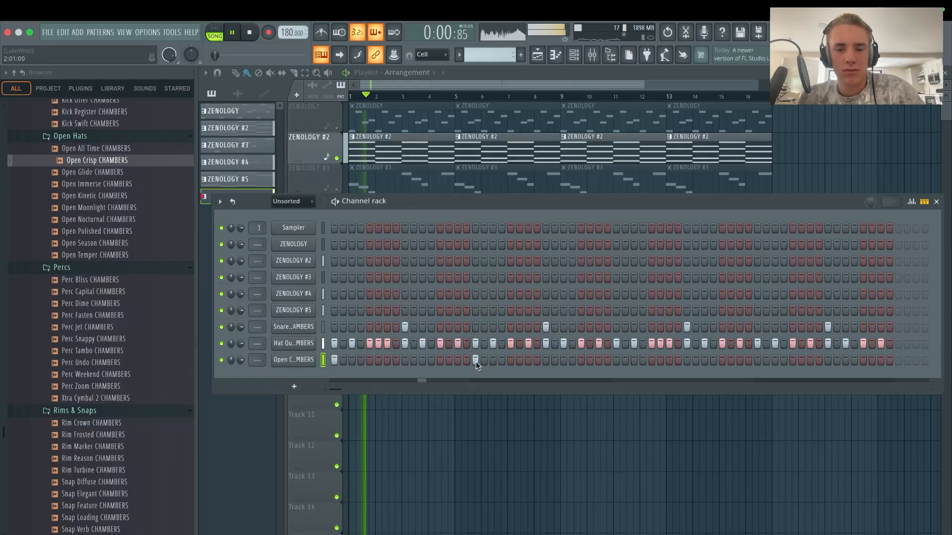
{"action": "key", "text": "space"}
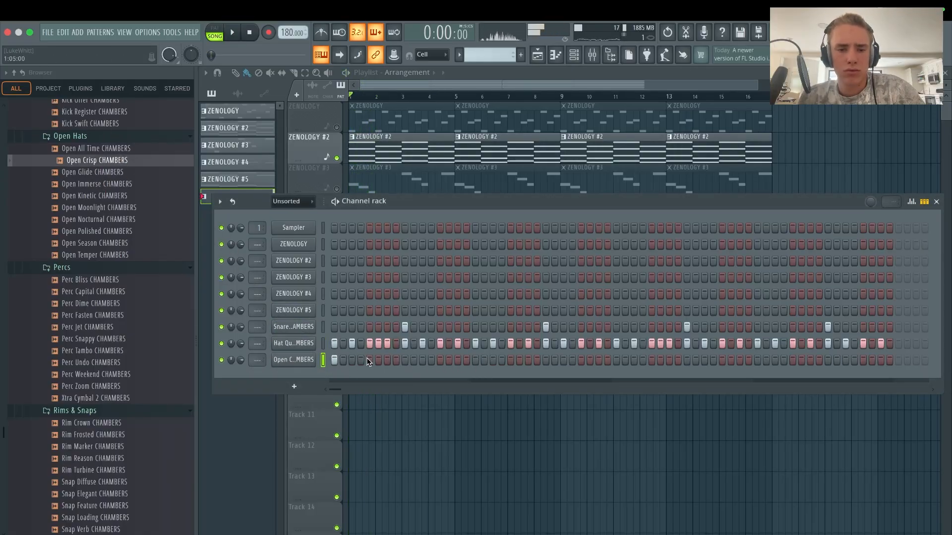
{"action": "key", "text": "space"}
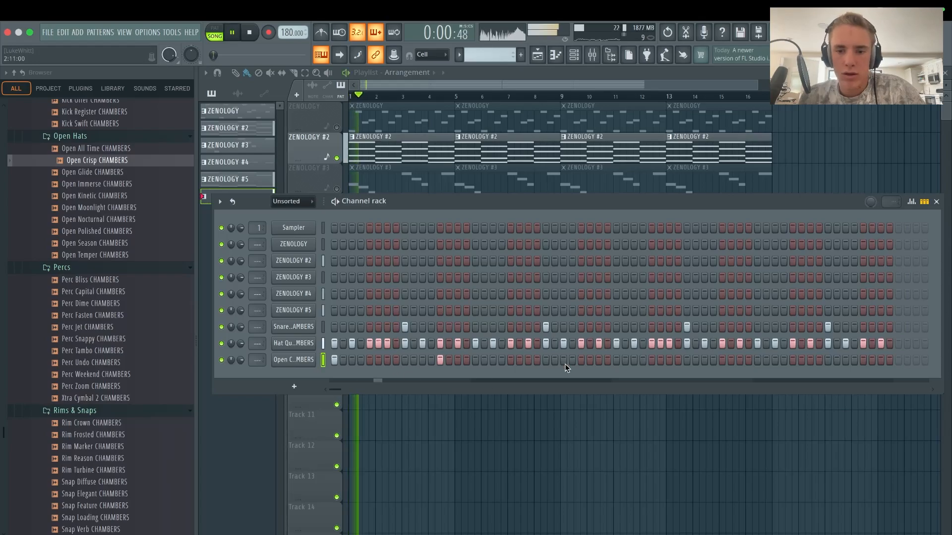
{"action": "left_click", "coordinate": [616, 360]}
{"action": "left_click", "coordinate": [722, 359]}
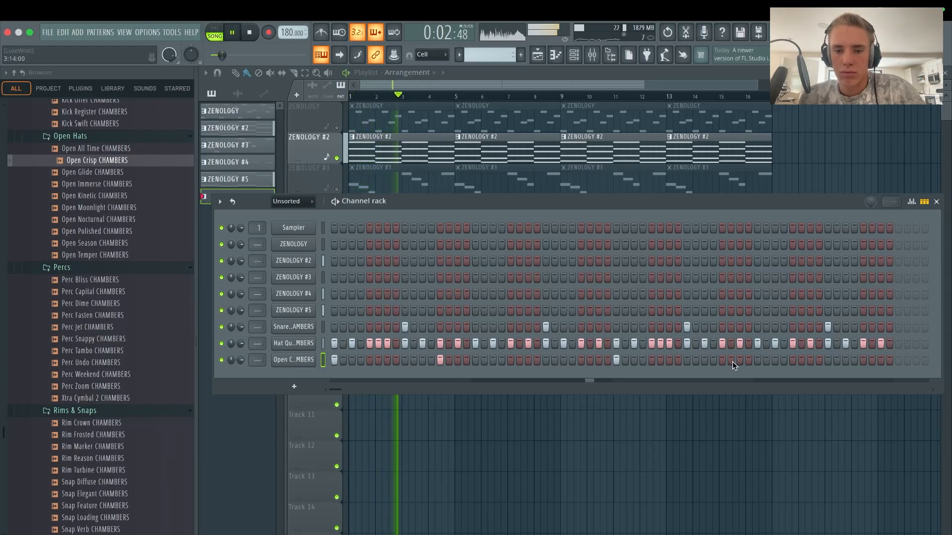
- Stop playback and audition snare, rim and percussion samples, including Rim Marker, Perc Weekend, Perc Snappy and Perc Fasten CHAMBERS
{"action": "scroll", "coordinate": [52, 324], "scroll_direction": "down", "scroll_amount": 3}
{"action": "scroll", "coordinate": [52, 324], "scroll_direction": "down", "scroll_amount": 12}
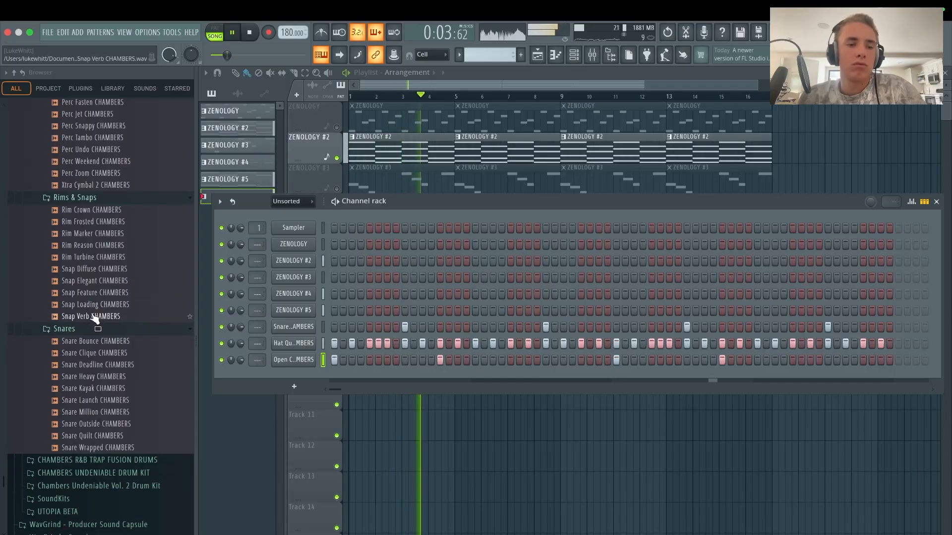
{"action": "key", "text": "space"}
{"action": "left_click", "coordinate": [101, 400]}
{"action": "left_click", "coordinate": [100, 389]}
{"action": "scroll", "coordinate": [97, 347], "scroll_direction": "up", "scroll_amount": 8}
{"action": "left_click", "coordinate": [94, 352]}
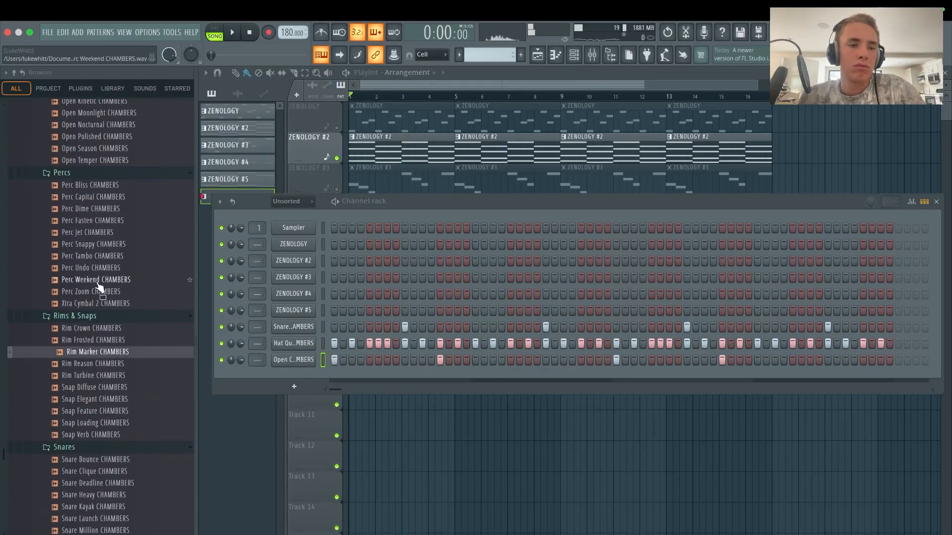
{"action": "left_click", "coordinate": [98, 280]}
{"action": "left_click", "coordinate": [106, 247]}
{"action": "left_click", "coordinate": [106, 233]}
{"action": "left_click", "coordinate": [105, 223]}
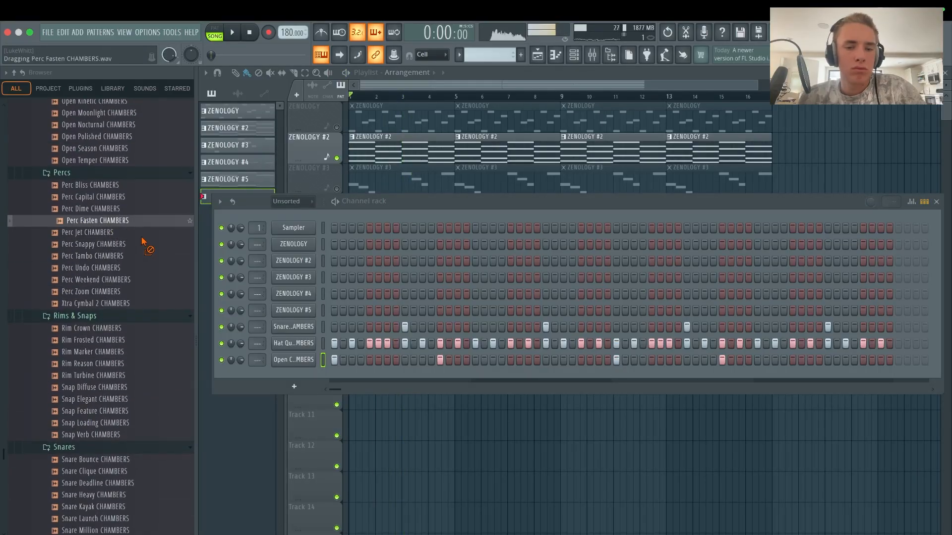
- Add Perc Fasten CHAMBERS as a new channel and place hits on steps 11 and 43 during playback
{"action": "left_click_drag", "start_coordinate": [296, 386], "coordinate": [297, 387]}
{"action": "key", "text": "space"}
{"action": "left_click", "coordinate": [423, 376]}
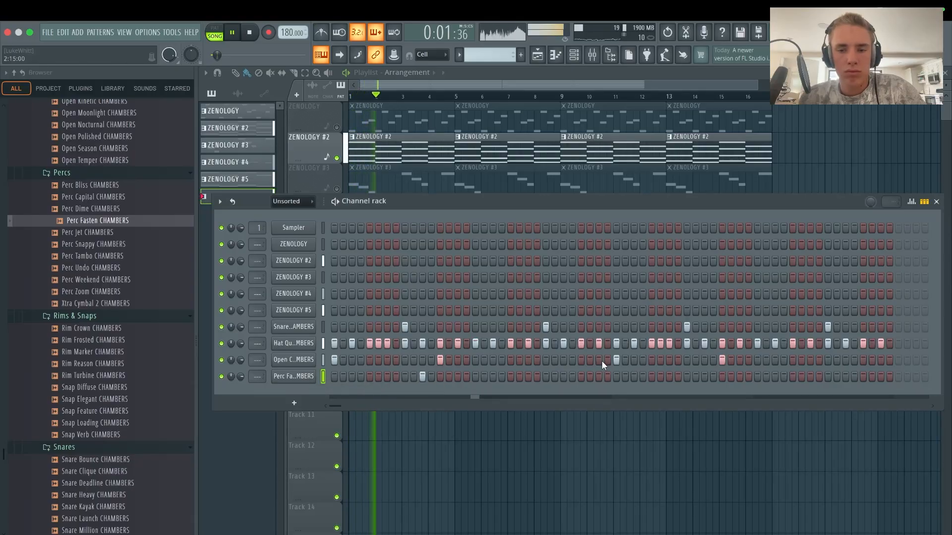
{"action": "left_click", "coordinate": [704, 376]}
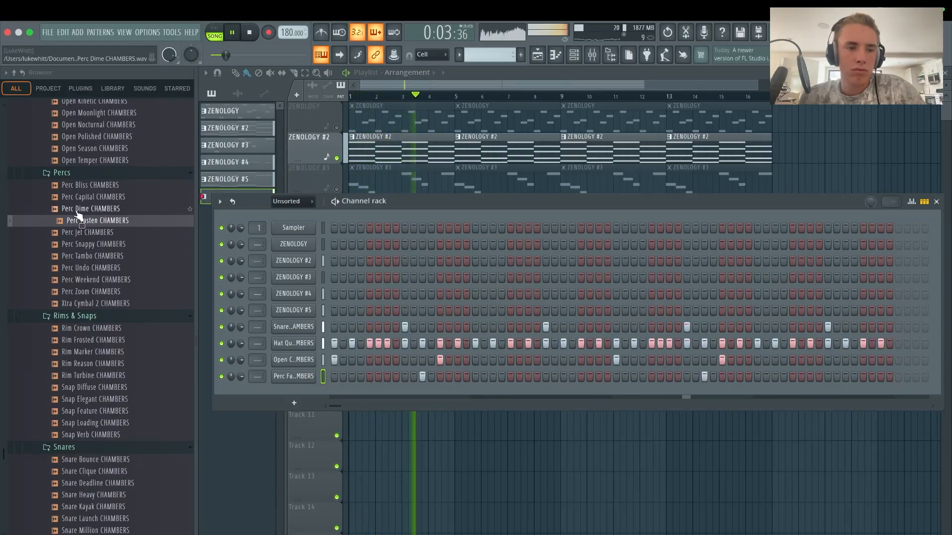
- Add Xtra Cymbal 2 CHAMBERS as a new channel with a hit on the first step and play it briefly
{"action": "key", "text": "space"}
{"action": "left_click_drag", "start_coordinate": [101, 304], "coordinate": [268, 394]}
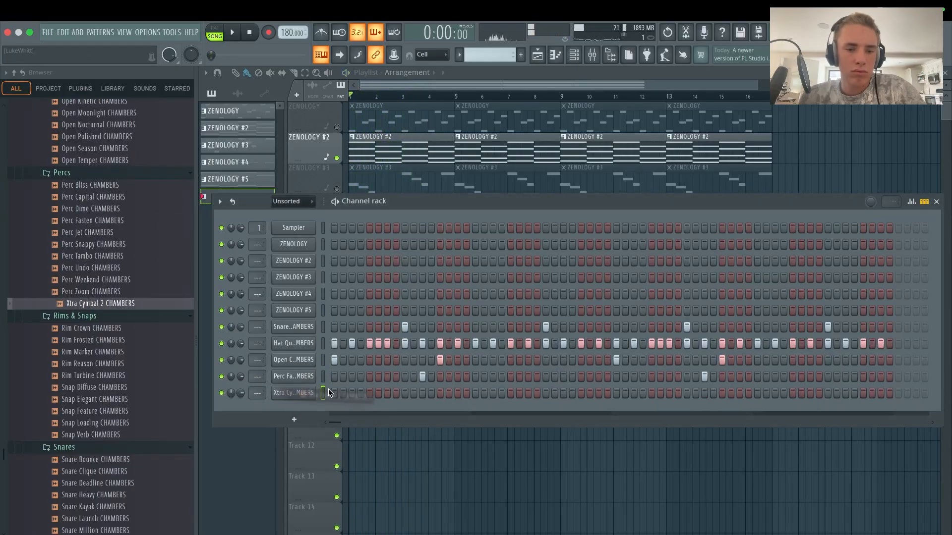
{"action": "key", "text": "space"}
{"action": "key", "text": "space"}
- Audition the samples in the Percs folder from Perc Zoom CHAMBERS up to Perc Bliss CHAMBERS
{"action": "left_click", "coordinate": [104, 292]}
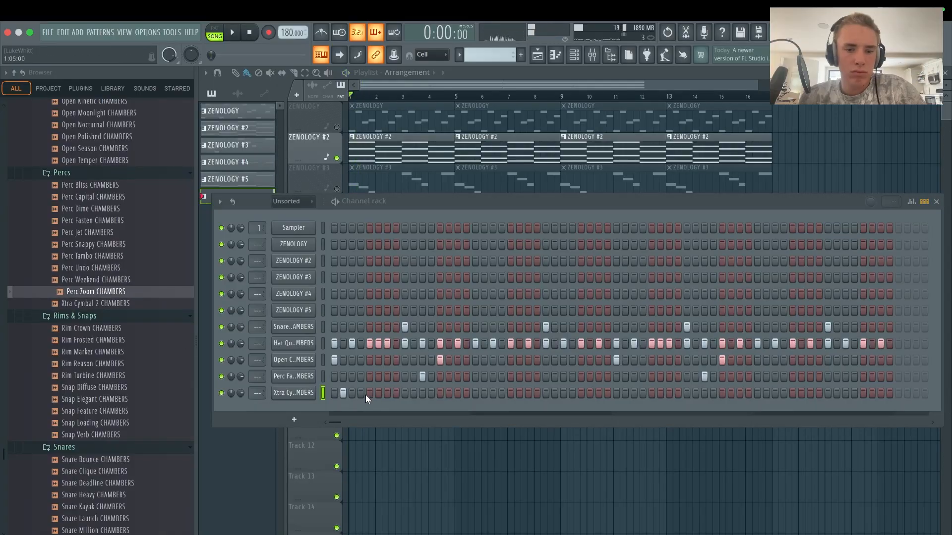
{"action": "left_click", "coordinate": [82, 280]}
{"action": "left_click", "coordinate": [89, 267]}
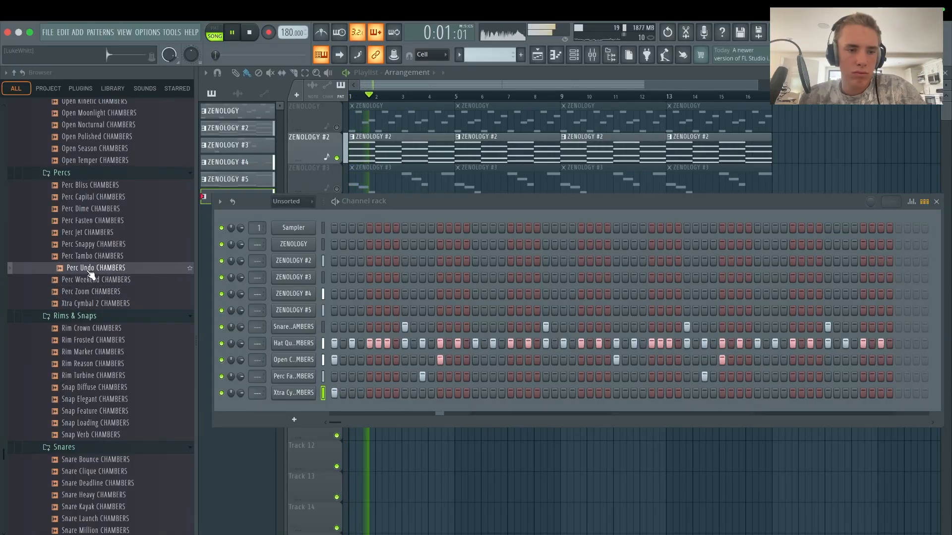
{"action": "left_click", "coordinate": [95, 256]}
{"action": "left_click", "coordinate": [93, 244]}
{"action": "left_click", "coordinate": [92, 233]}
{"action": "key", "text": "space"}
{"action": "left_click", "coordinate": [94, 221]}
{"action": "left_click", "coordinate": [93, 209]}
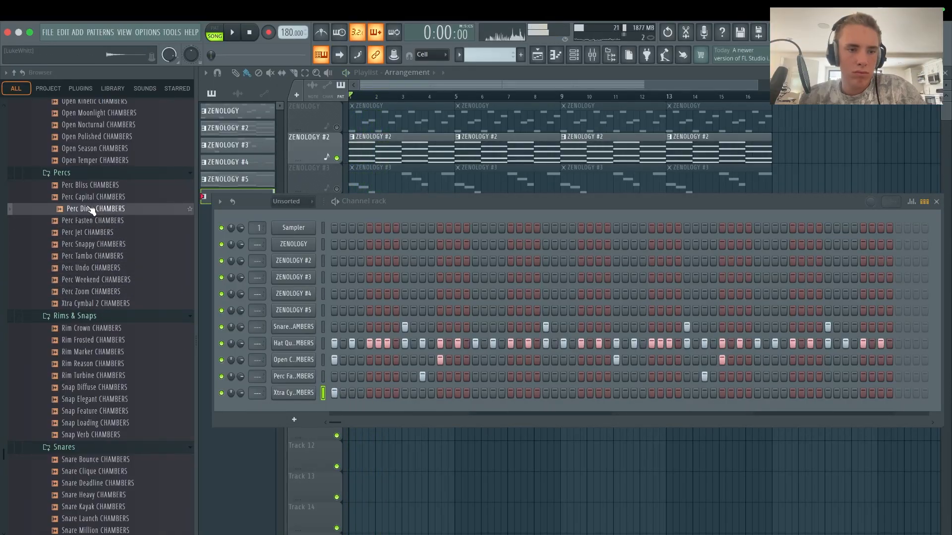
{"action": "left_click", "coordinate": [92, 196]}
{"action": "left_click", "coordinate": [92, 184]}
{"action": "left_click", "coordinate": [91, 197]}
- Add Perc Capital CHAMBERS as a new channel with hits on steps 49, 55 and 61 and play the arrangement
{"action": "left_click_drag", "start_coordinate": [92, 197], "coordinate": [340, 418]}
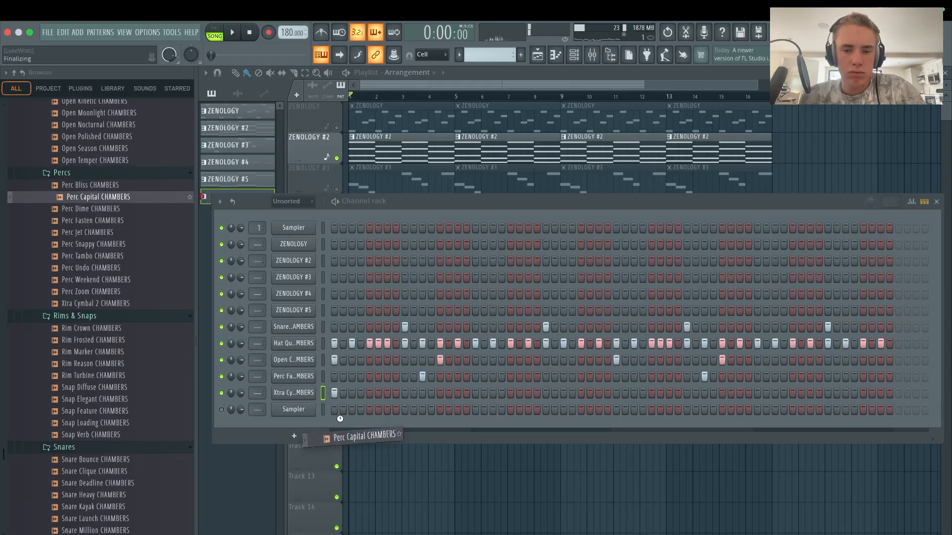
{"action": "key", "text": "space"}
{"action": "left_click", "coordinate": [756, 409]}
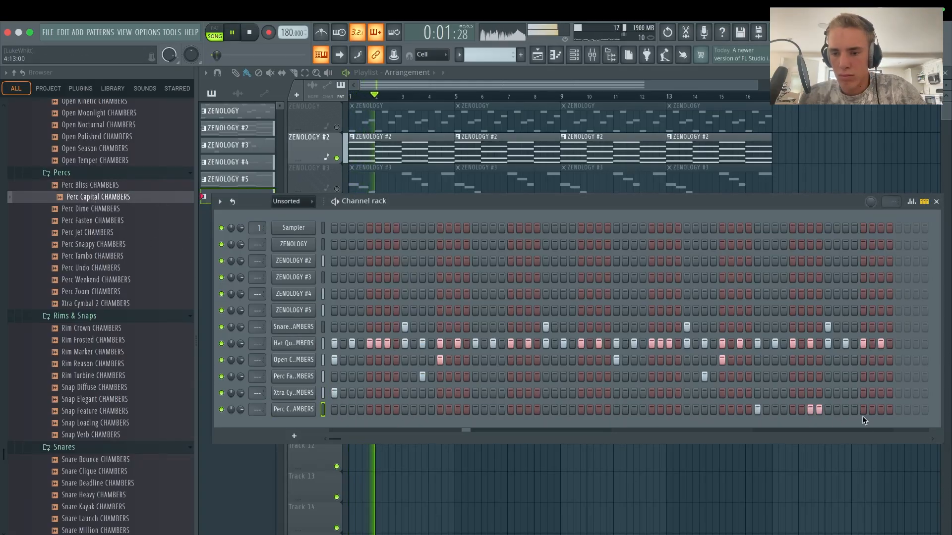
{"action": "left_click", "coordinate": [809, 410]}
{"action": "left_click", "coordinate": [819, 410]}
{"action": "right_click", "coordinate": [819, 410]}
{"action": "left_click", "coordinate": [863, 410]}
- Set the ZENOLOGY #2 piano roll's scale highlighting to Automatic, then return to the drum pattern's channel rack
{"action": "double_click", "coordinate": [397, 144]}
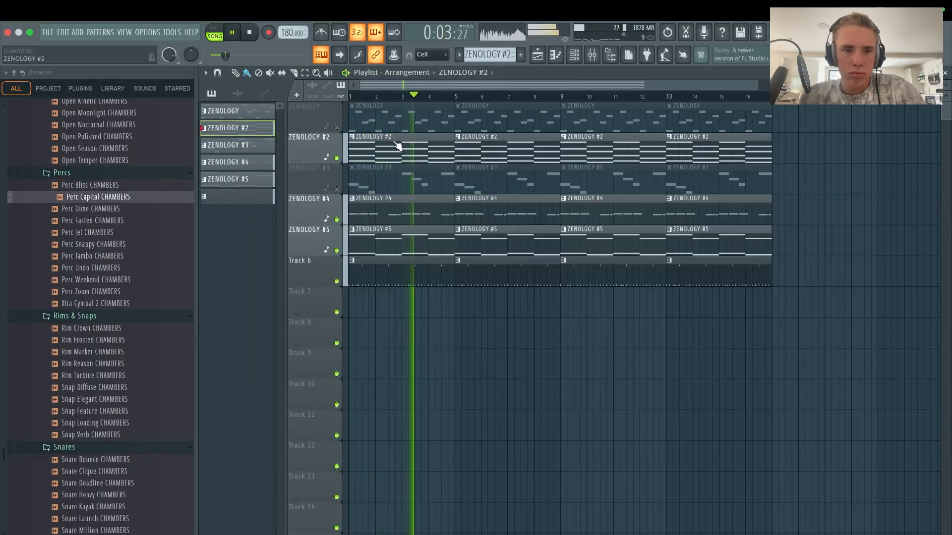
{"action": "left_click", "coordinate": [203, 71]}
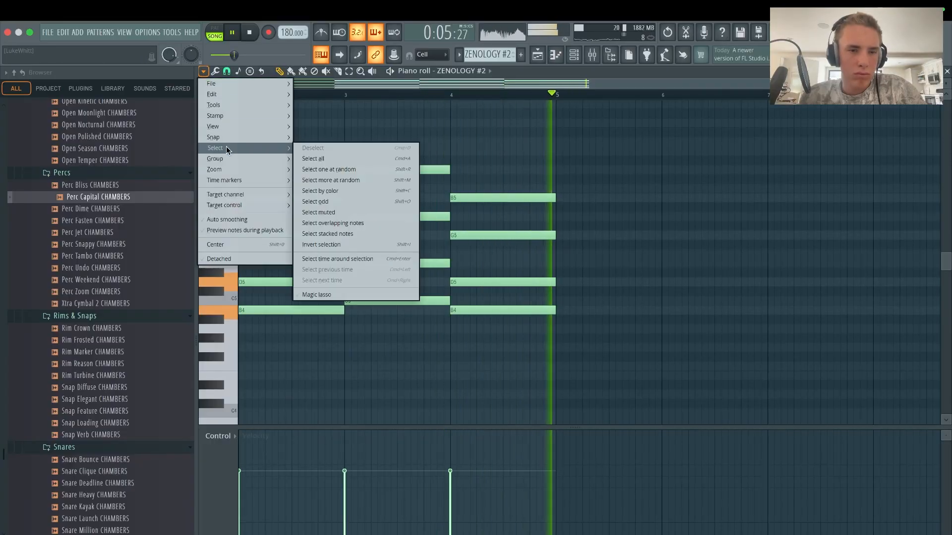
{"action": "mouse_move", "coordinate": [230, 127]}
{"action": "mouse_move", "coordinate": [367, 290]}
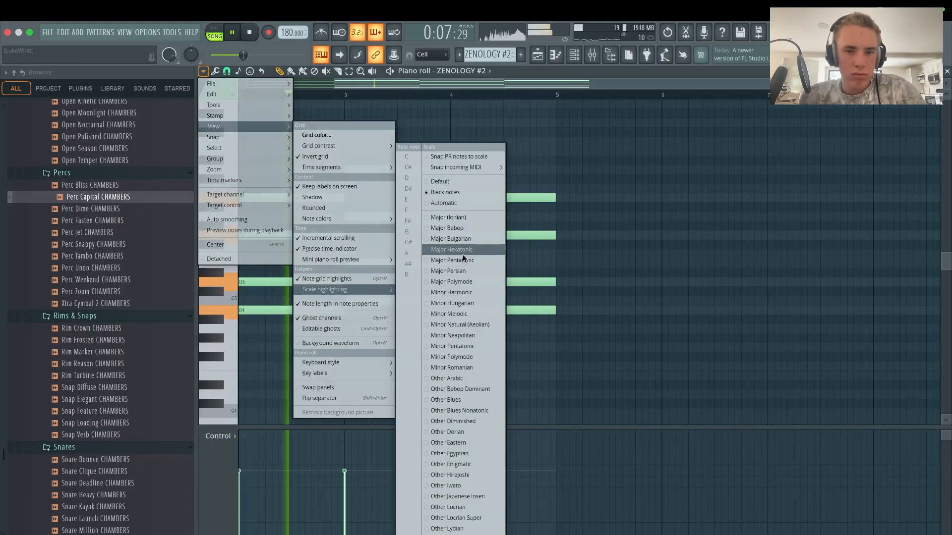
{"action": "left_click", "coordinate": [455, 207]}
{"action": "left_click", "coordinate": [537, 55]}
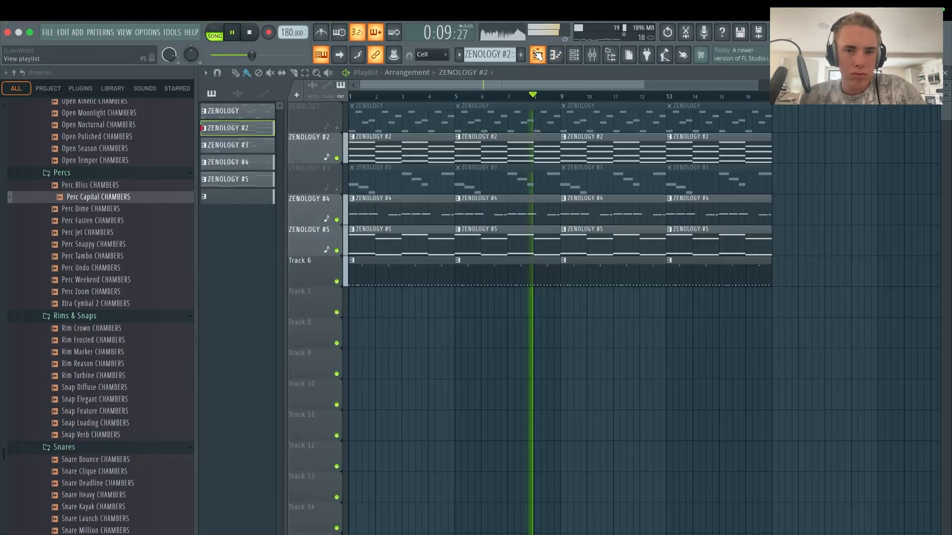
{"action": "left_click", "coordinate": [258, 191]}
{"action": "key", "text": "F6"}
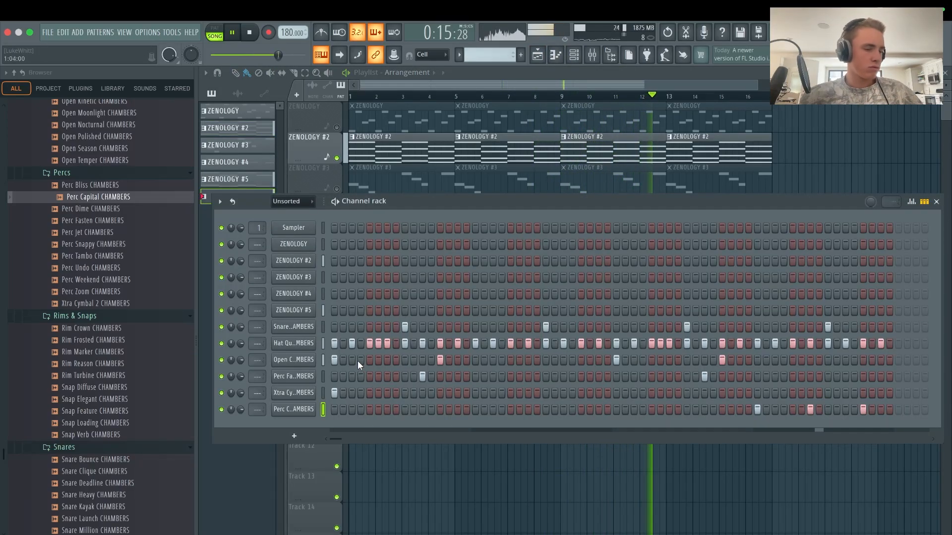
- Lower the Perc Capital CHAMBERS sample's pitch and play the arrangement from near the end of bar 3
{"action": "left_click", "coordinate": [293, 408]}
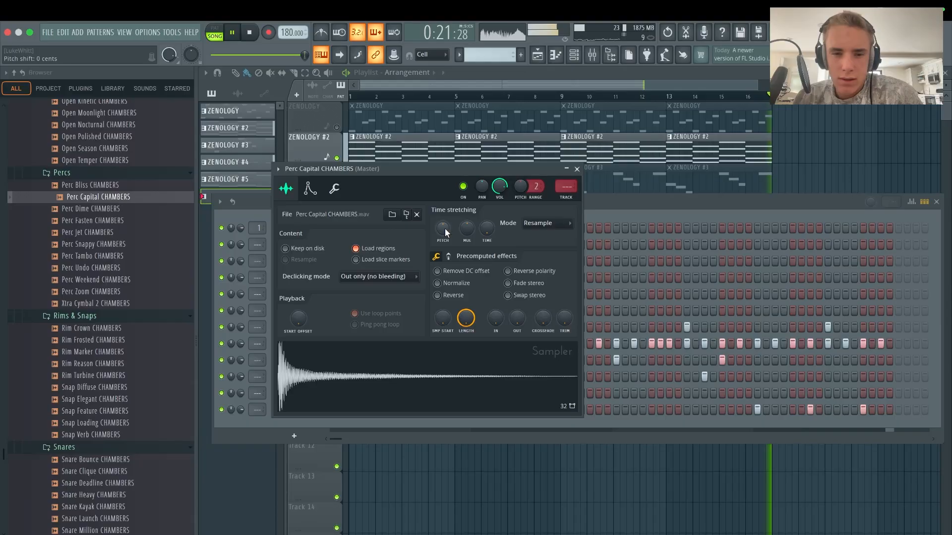
{"action": "left_click_drag", "start_coordinate": [444, 228], "coordinate": [444, 255]}
{"action": "key", "text": "space"}
{"action": "key", "text": "space"}
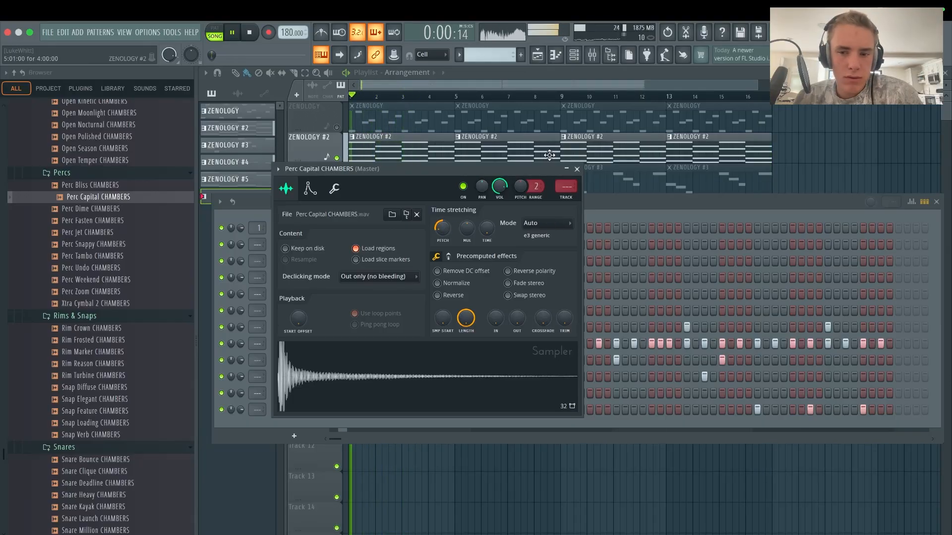
{"action": "left_click", "coordinate": [576, 169]}
{"action": "key", "text": "space"}
{"action": "left_click", "coordinate": [422, 97]}
{"action": "key", "text": "space"}
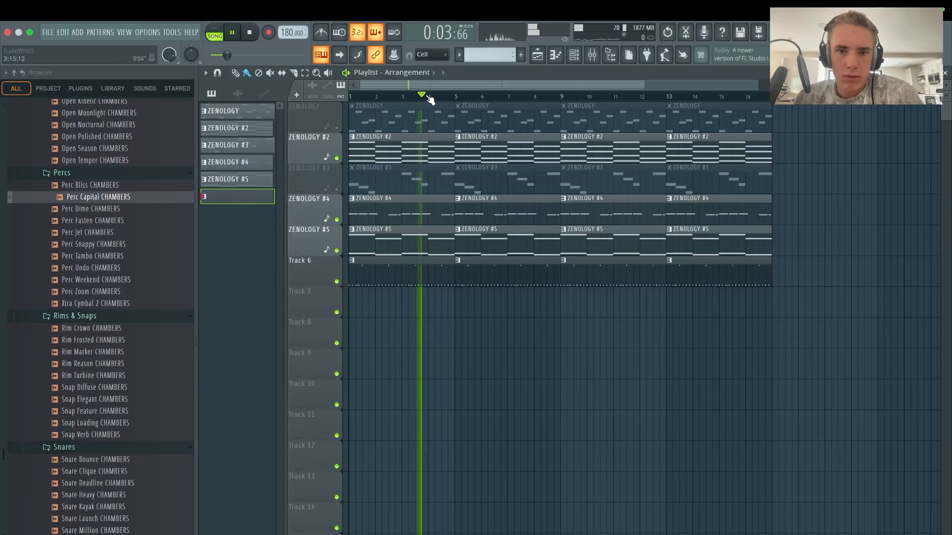
- Set the Perc Capital CHAMBERS sample's pitch shift to +600 cents and play the arrangement from bar 3
{"action": "key", "text": "F6"}
{"action": "key", "text": "space"}
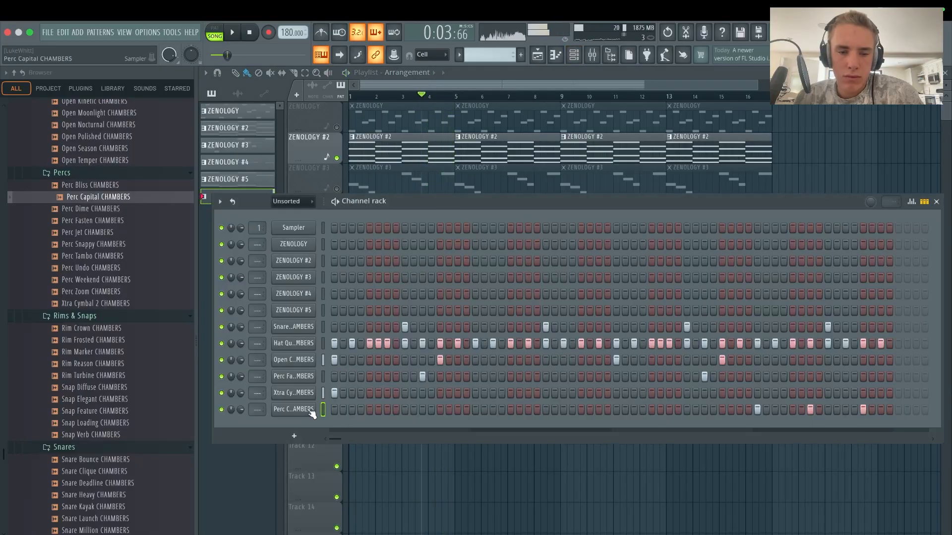
{"action": "left_click", "coordinate": [288, 412]}
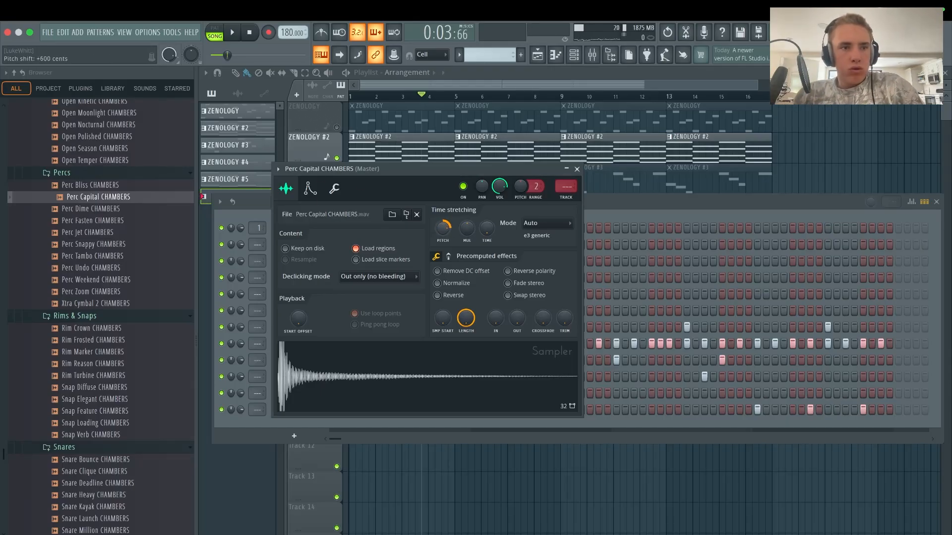
{"action": "left_click_drag", "start_coordinate": [442, 228], "coordinate": [443, 223]}
{"action": "key", "text": "space"}
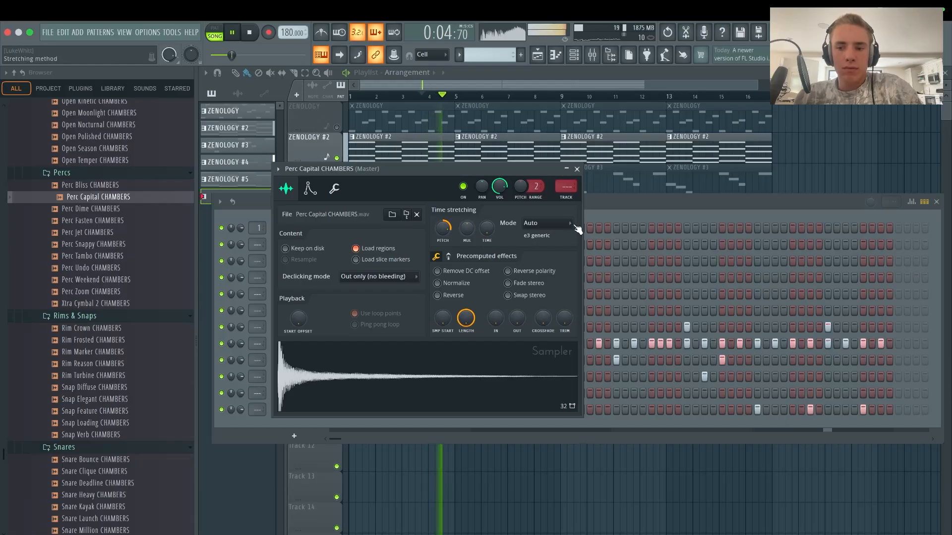
- Close the percussion sample's settings, unmute the ZENOLOGY track and play the arrangement from the middle of bar 3
{"action": "left_click", "coordinate": [576, 169]}
{"action": "key", "text": "F6"}
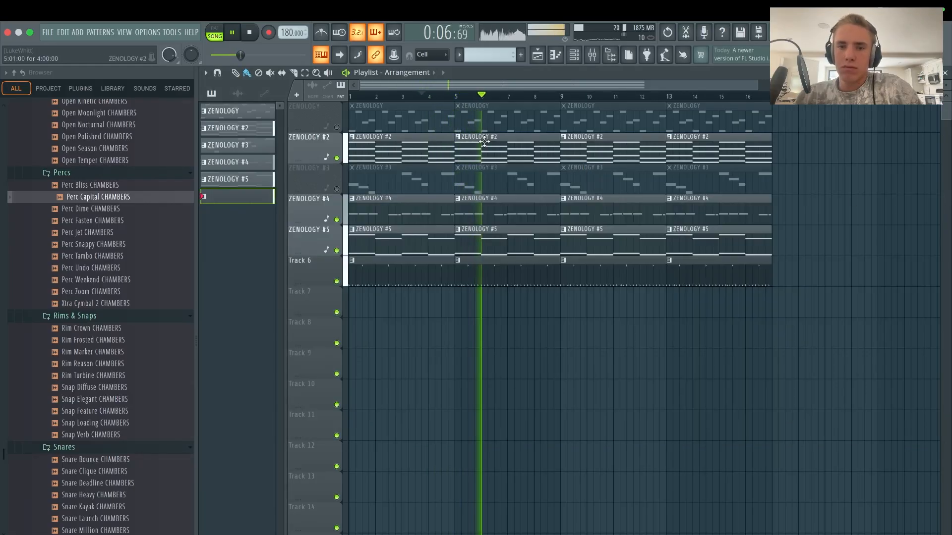
{"action": "key", "text": "space"}
{"action": "left_click", "coordinate": [337, 128]}
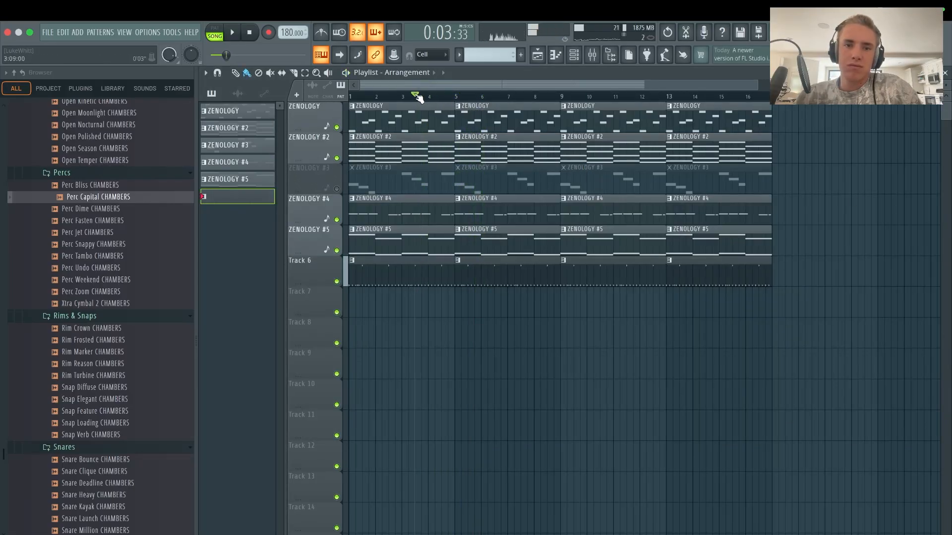
{"action": "key", "text": "space"}
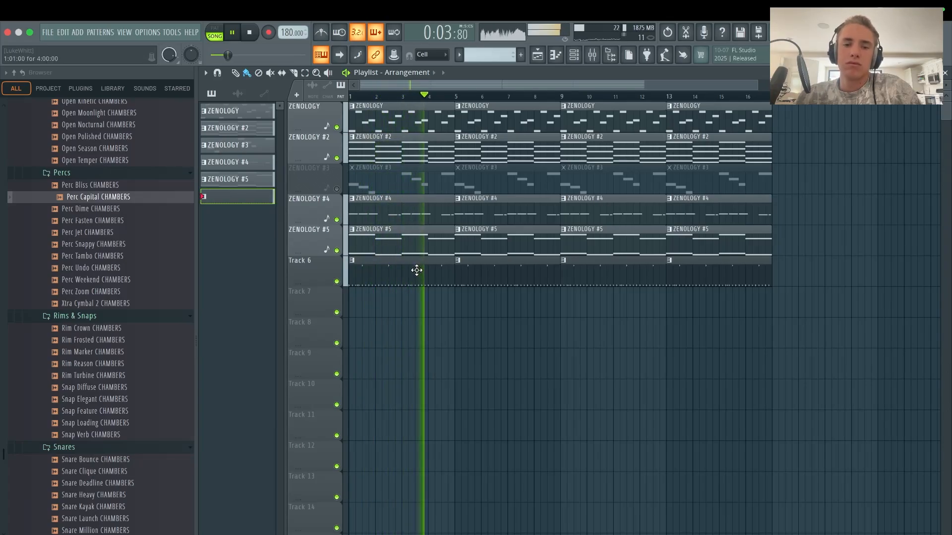
- Stop playback, find the Kicks samples and add Kick A1 CHAMBERS as a new channel in the channel rack
{"action": "key", "text": "F6"}
{"action": "key", "text": "space"}
{"action": "scroll", "coordinate": [112, 293], "scroll_direction": "up", "scroll_amount": 12}
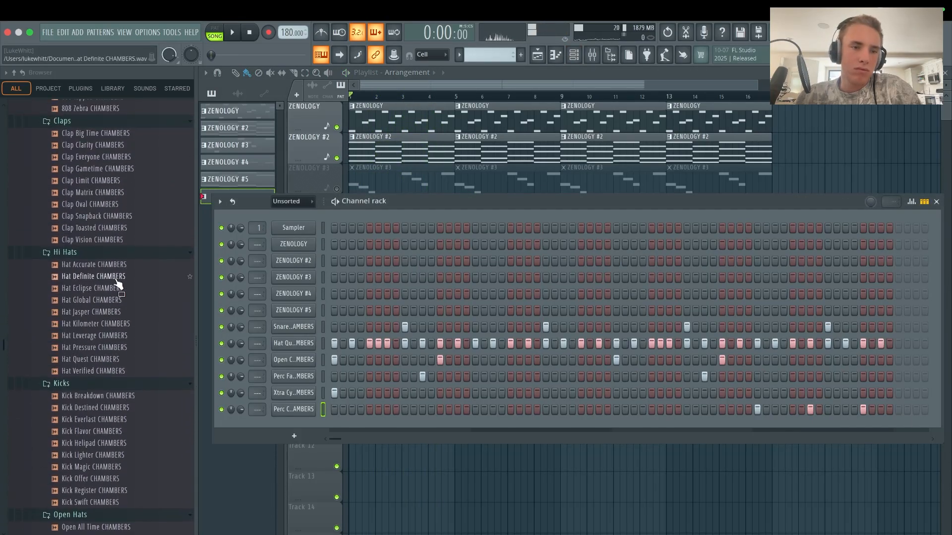
{"action": "scroll", "coordinate": [117, 280], "scroll_direction": "up", "scroll_amount": 15}
{"action": "left_click", "coordinate": [95, 160]}
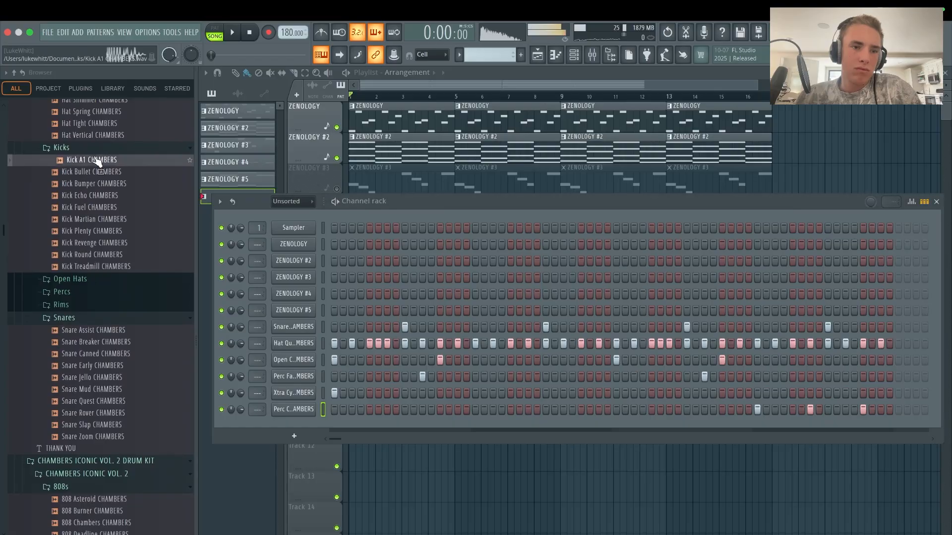
{"action": "left_click_drag", "start_coordinate": [328, 445], "coordinate": [324, 436]}
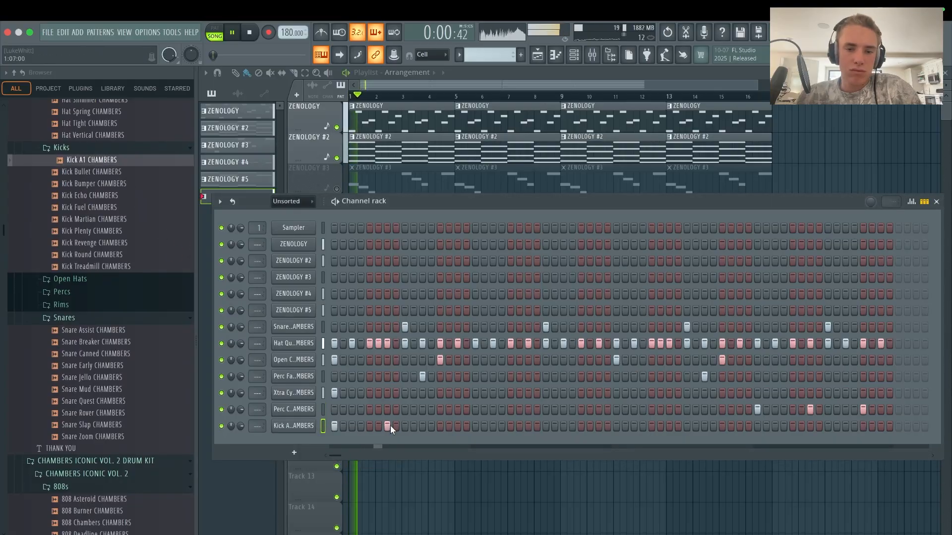
- Place Kick A1 CHAMBERS hits on steps 1, 7, 13, 25, 31, 33, 39, 45, 57 and 61 while the arrangement plays
{"action": "left_click", "coordinate": [598, 427]}
{"action": "left_click", "coordinate": [616, 426]}
{"action": "left_click", "coordinate": [669, 426]}
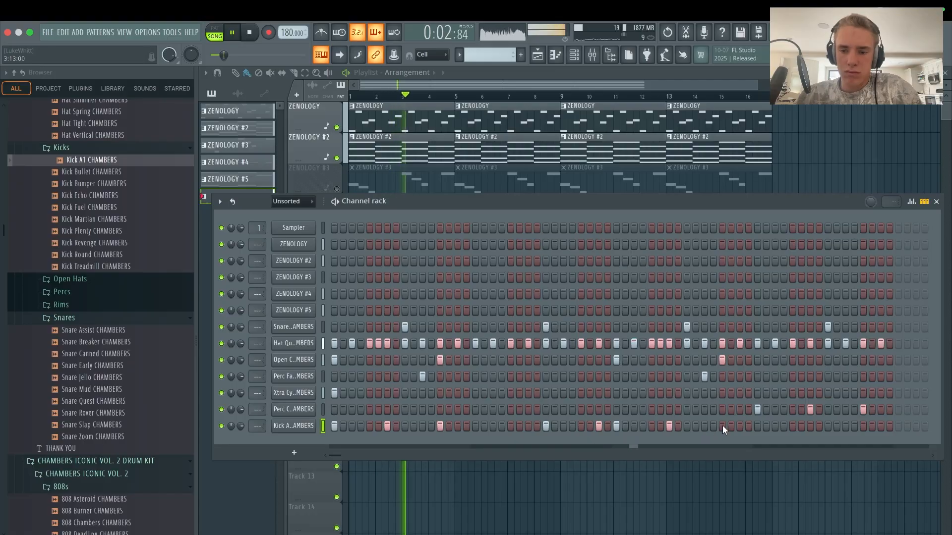
{"action": "left_click", "coordinate": [828, 426]}
{"action": "left_click", "coordinate": [863, 426]}
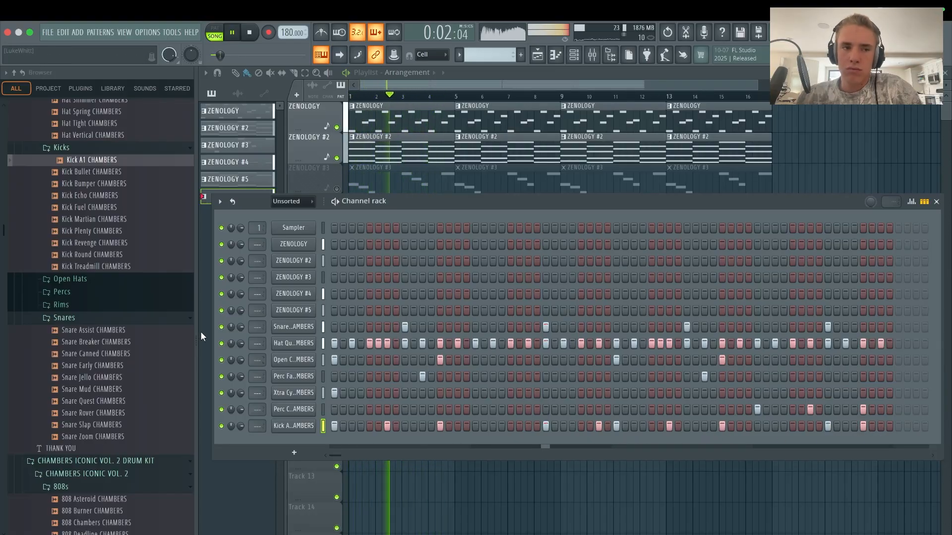
- During playback, mute the ZENOLOGY and ZENOLOGY #5 playlist tracks and unmute ZENOLOGY #3
{"action": "key", "text": "F6"}
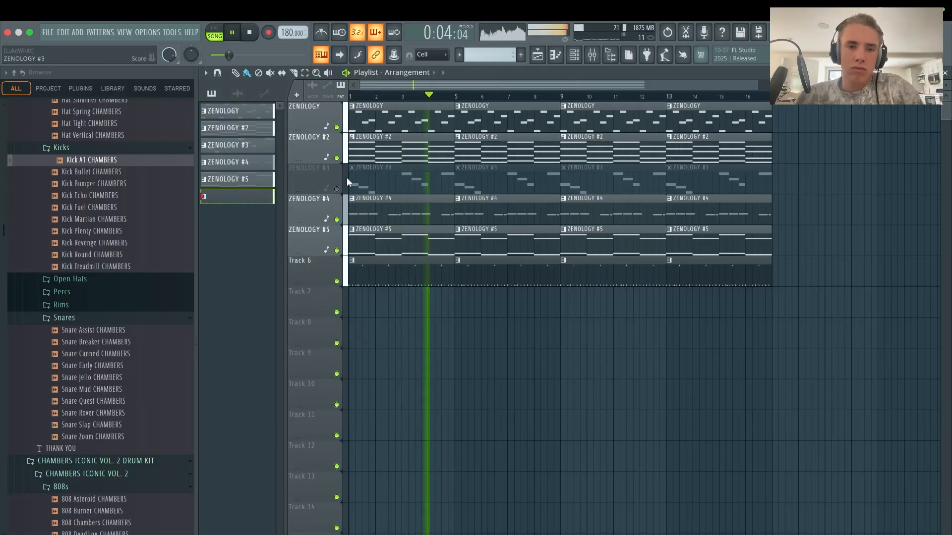
{"action": "left_click", "coordinate": [345, 157]}
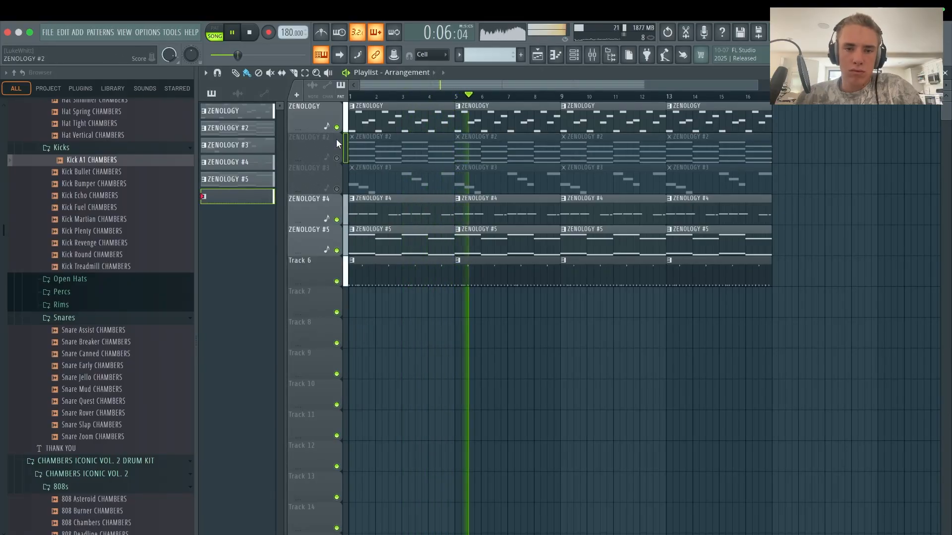
{"action": "left_click", "coordinate": [345, 124]}
{"action": "left_click", "coordinate": [344, 159]}
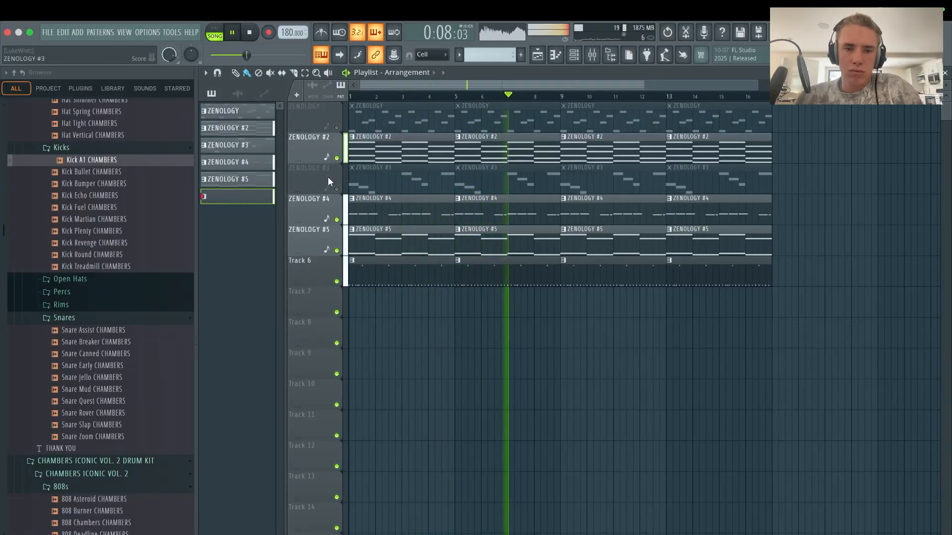
{"action": "left_click", "coordinate": [336, 251]}
{"action": "left_click", "coordinate": [339, 188]}
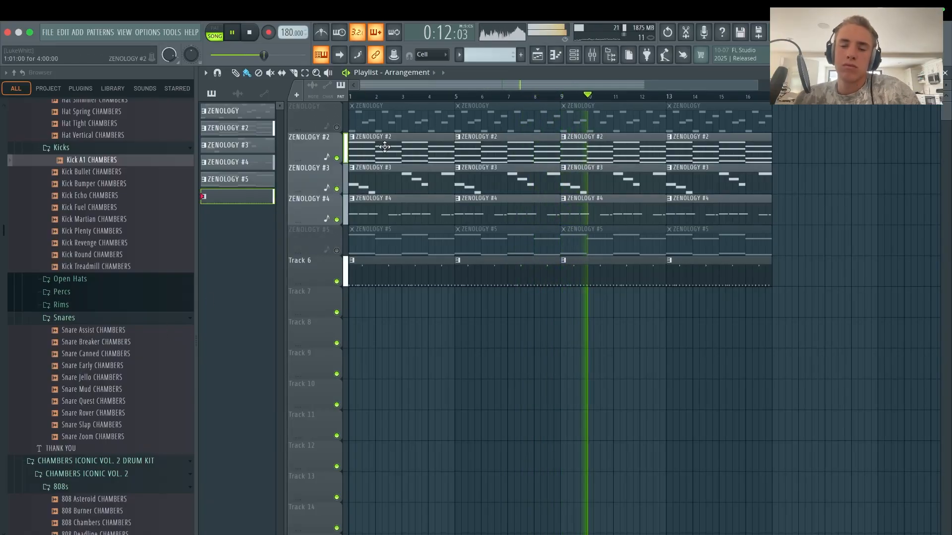
- Cut the melody notes from the ZENOLOGY pattern's ZENOLOGY channel and paste them into the ZENOLOGY #4 channel
{"action": "double_click", "coordinate": [408, 121]}
{"action": "scroll", "coordinate": [572, 228], "scroll_direction": "up", "scroll_amount": 8}
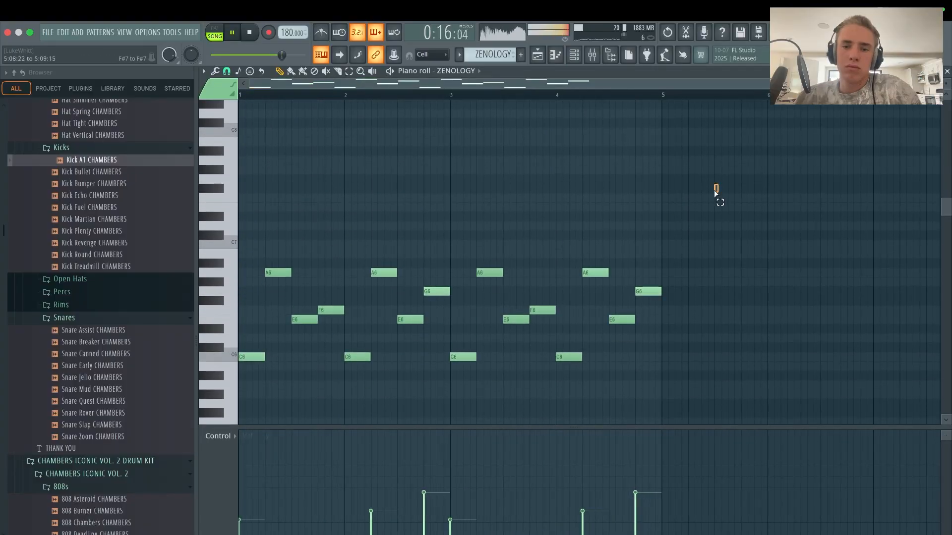
{"action": "left_click", "coordinate": [456, 71]}
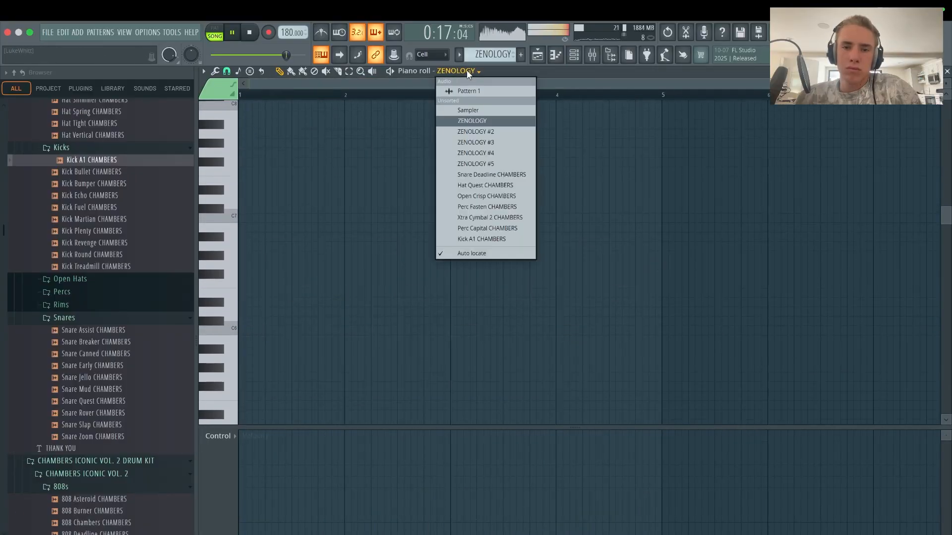
{"action": "left_click", "coordinate": [490, 154]}
- Return to the playlist, mute ZENOLOGY #3, unmute ZENOLOGY and play the arrangement from the start
{"action": "left_click", "coordinate": [538, 53]}
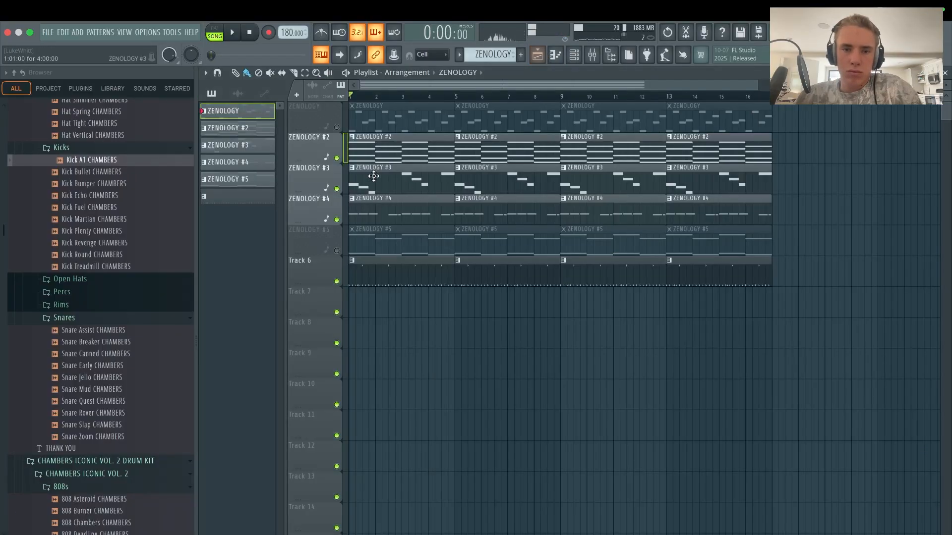
{"action": "key", "text": "space"}
{"action": "left_click", "coordinate": [337, 190]}
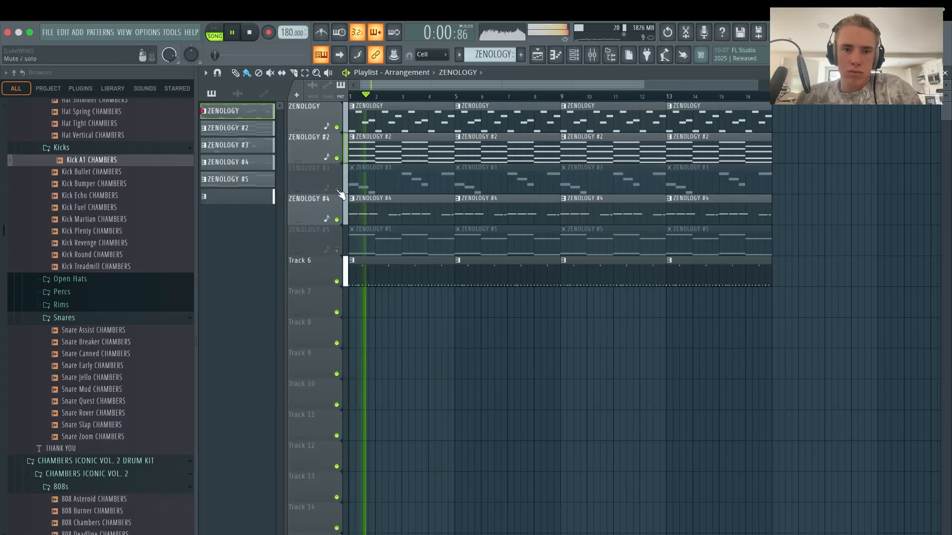
- Move the ZENOLOGY pattern's melody notes from the ZENOLOGY #4 channel to ZENOLOGY #3 and level all their velocities
{"action": "double_click", "coordinate": [363, 122]}
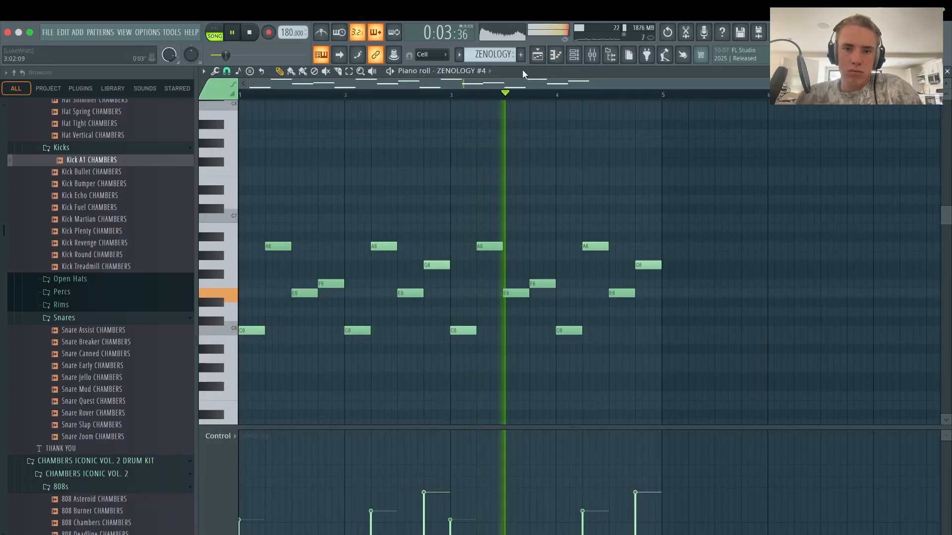
{"action": "left_click", "coordinate": [441, 71]}
{"action": "left_click", "coordinate": [476, 162]}
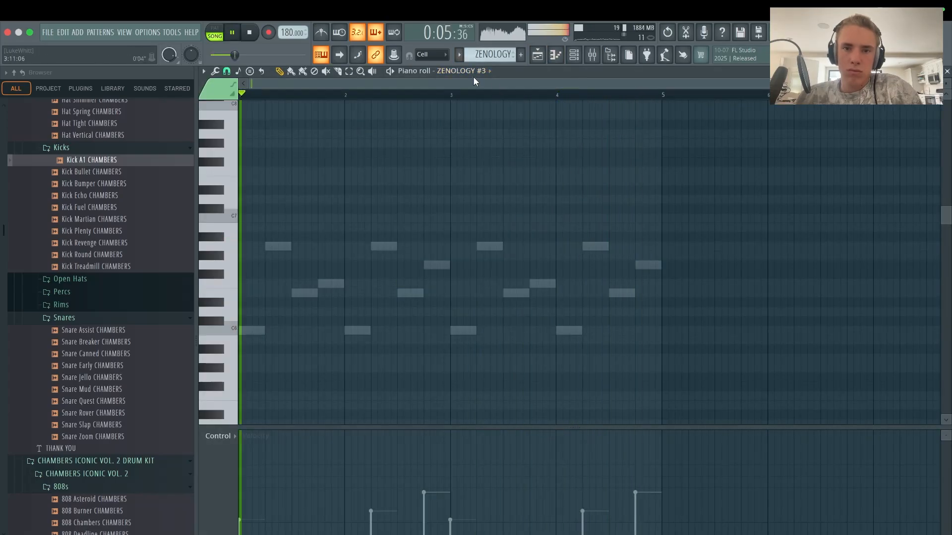
{"action": "left_click", "coordinate": [441, 70]}
{"action": "left_click", "coordinate": [476, 171]}
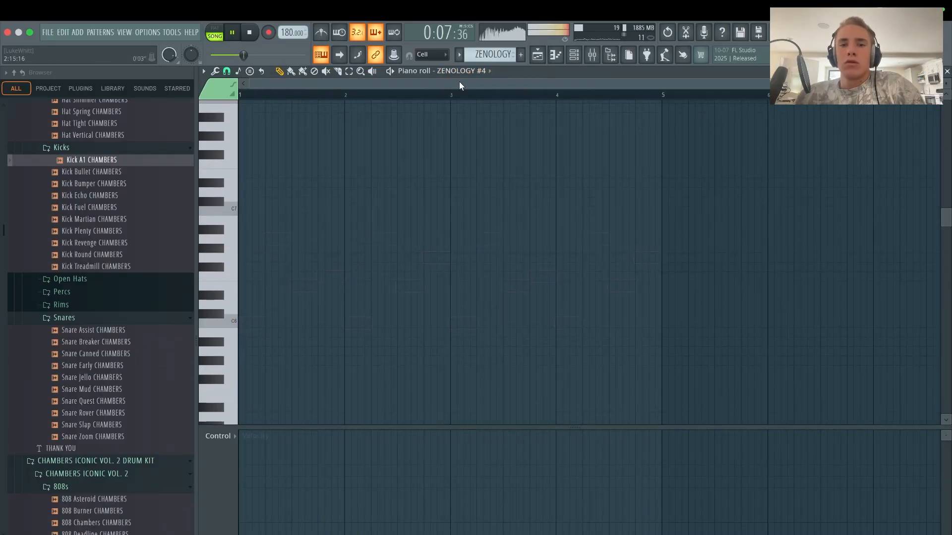
{"action": "left_click", "coordinate": [478, 71]}
{"action": "left_click", "coordinate": [489, 143]}
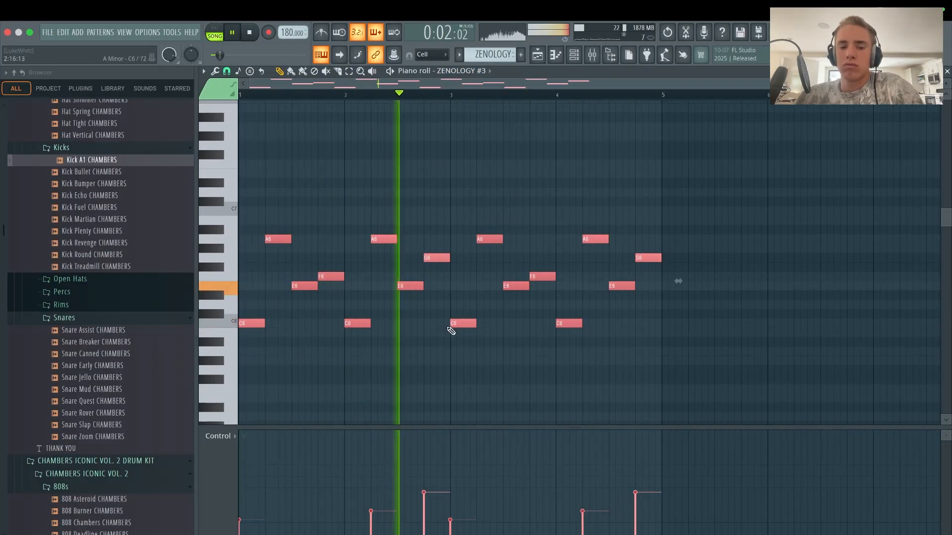
{"action": "mouse_move", "coordinate": [240, 471]}
{"action": "left_mouse_down"}
{"action": "mouse_move", "coordinate": [567, 459]}
{"action": "mouse_move", "coordinate": [654, 470]}
{"action": "left_mouse_up"}
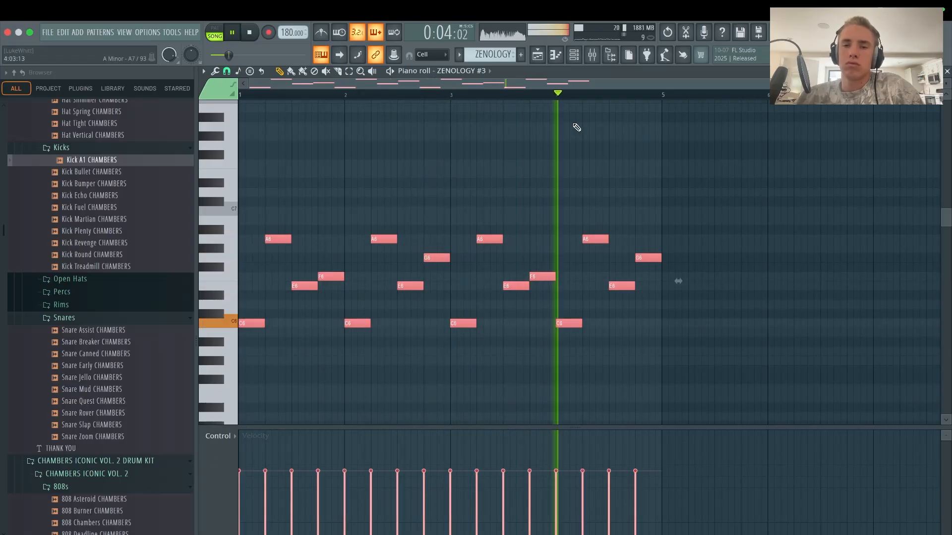
- Delete all four ZENOLOGY #3 clips from the playlist
{"action": "left_click", "coordinate": [541, 59]}
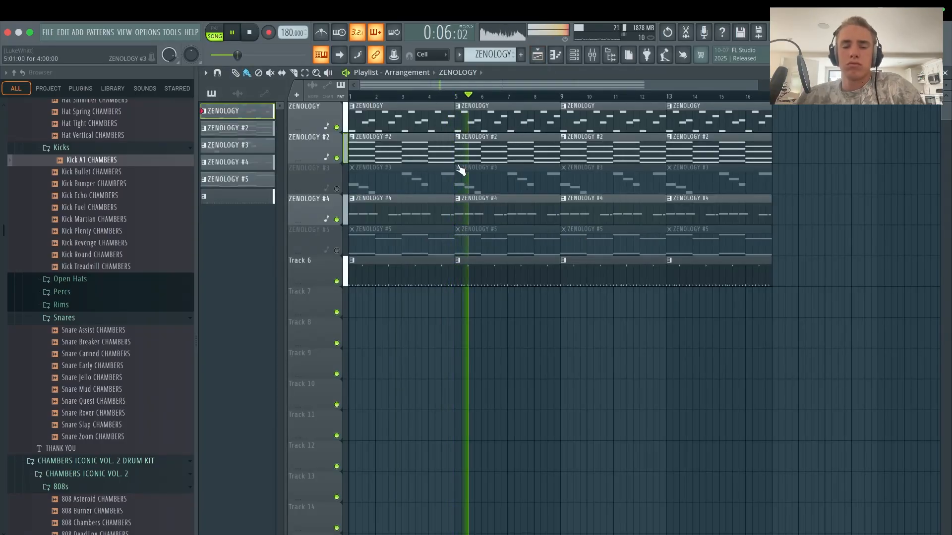
{"action": "right_click", "coordinate": [395, 187]}
{"action": "right_click", "coordinate": [505, 184]}
{"action": "right_click", "coordinate": [574, 182]}
{"action": "right_click", "coordinate": [721, 184]}
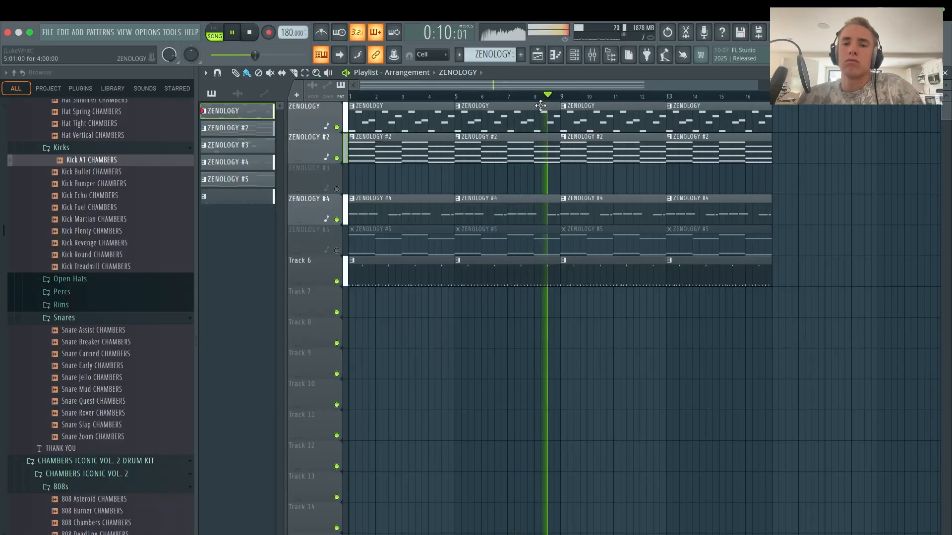
- Stop playback, check the ZENOLOGY pattern's notes in the piano roll and return to the playlist
{"action": "key", "text": "space"}
{"action": "double_click", "coordinate": [416, 111]}
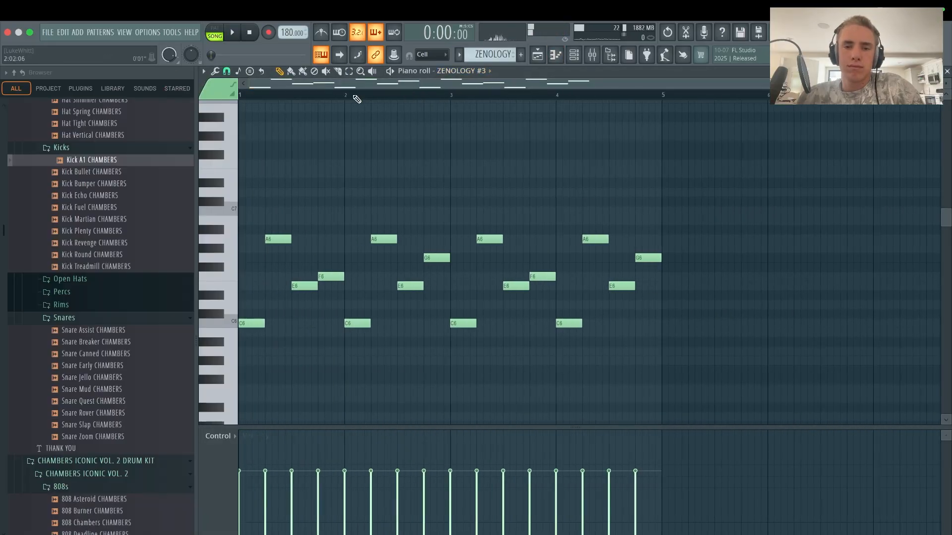
{"action": "left_click", "coordinate": [545, 55]}
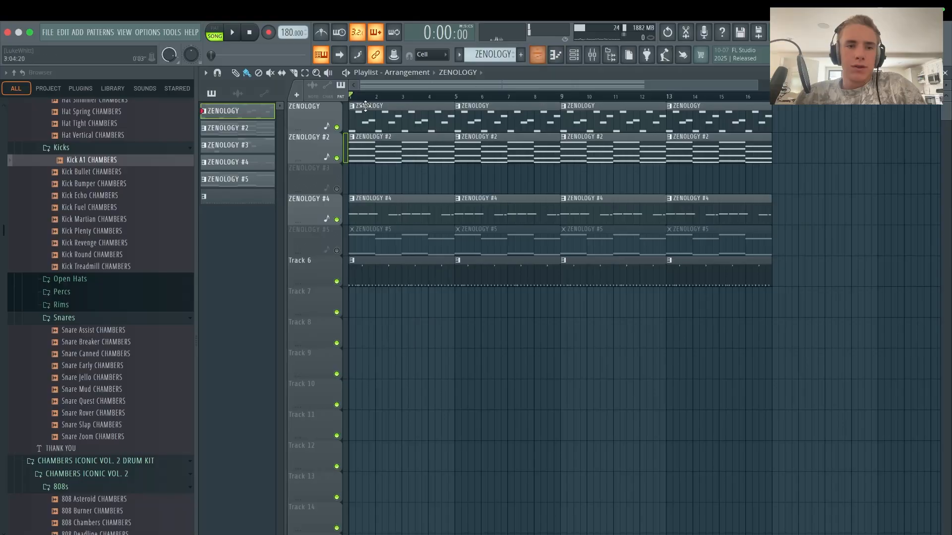
- Create Pattern 7 and add another ZENOLOGY instrument channel for it
{"action": "left_click", "coordinate": [520, 55]}
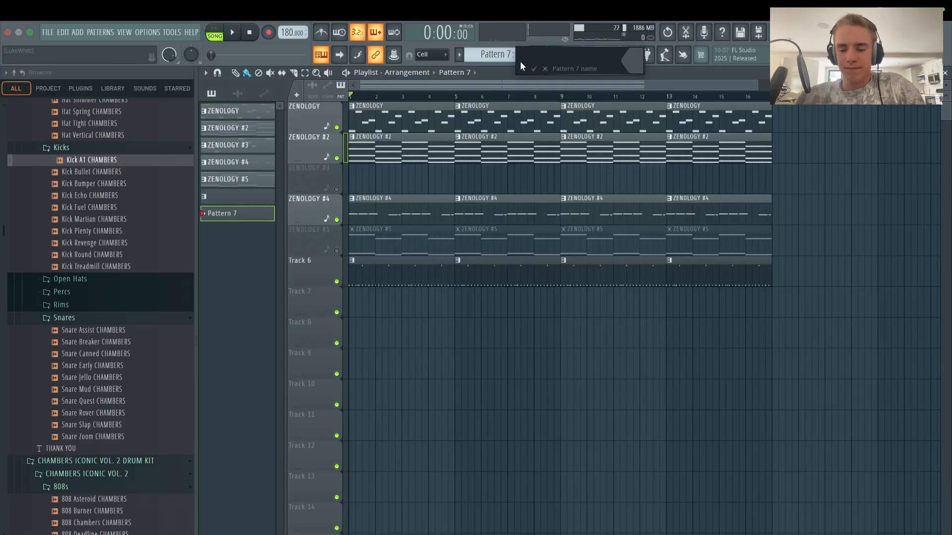
{"action": "left_click", "coordinate": [77, 32]}
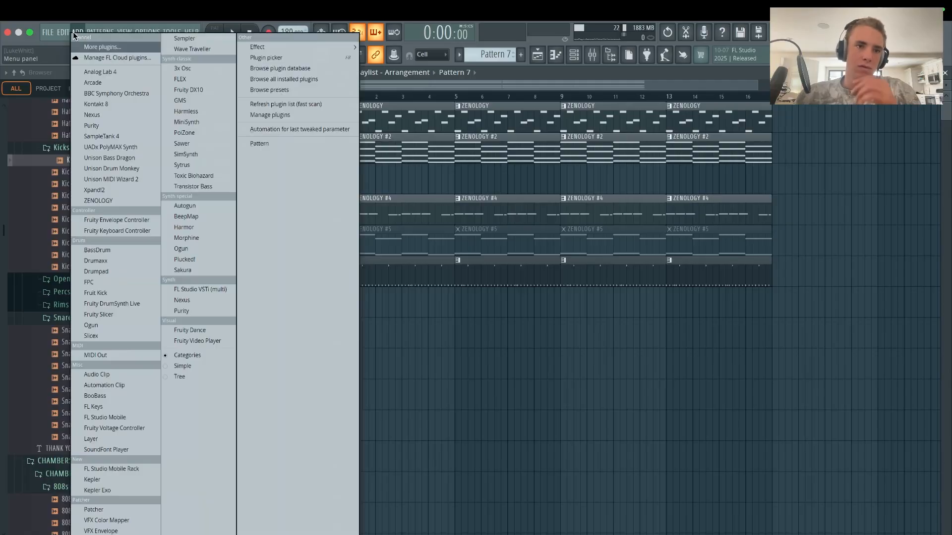
{"action": "left_click", "coordinate": [122, 201]}
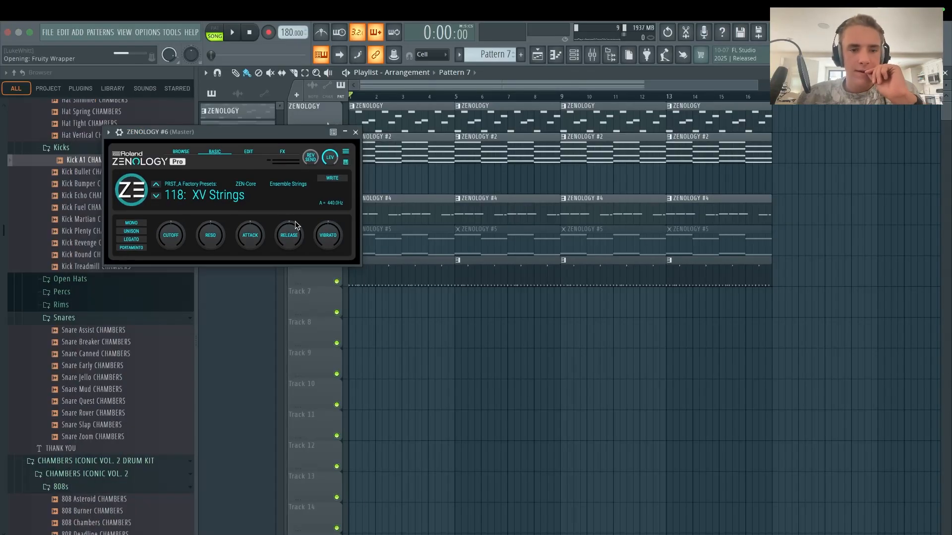
- Filter the ZENOLOGY #6 presets to the Synth Lead category and load 006: AX Saw Lead 2
{"action": "left_click", "coordinate": [181, 152]}
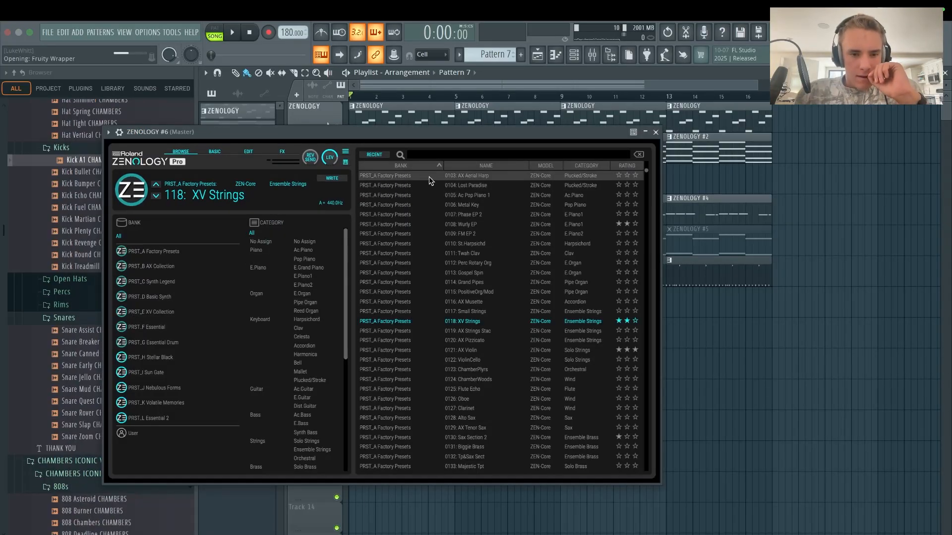
{"action": "scroll", "coordinate": [285, 287], "scroll_direction": "down", "scroll_amount": 3}
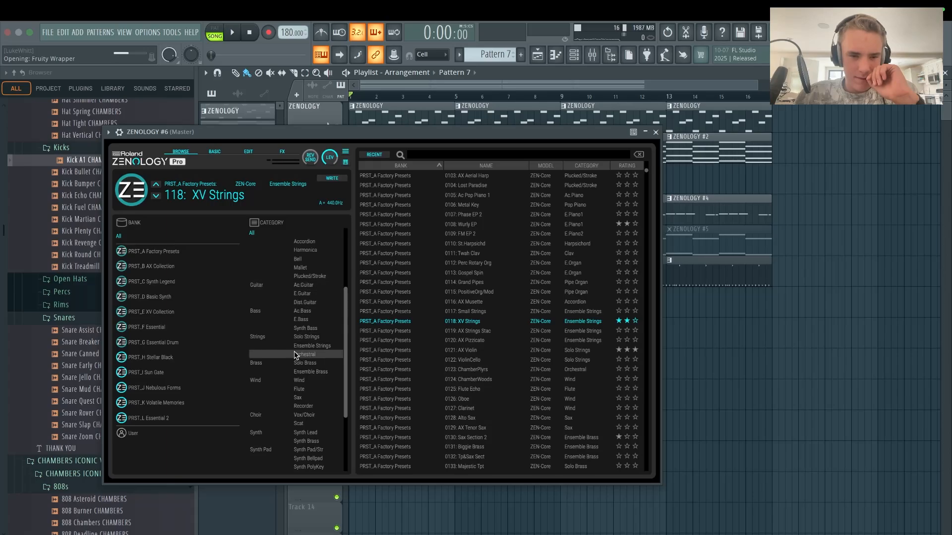
{"action": "scroll", "coordinate": [309, 370], "scroll_direction": "down", "scroll_amount": 1}
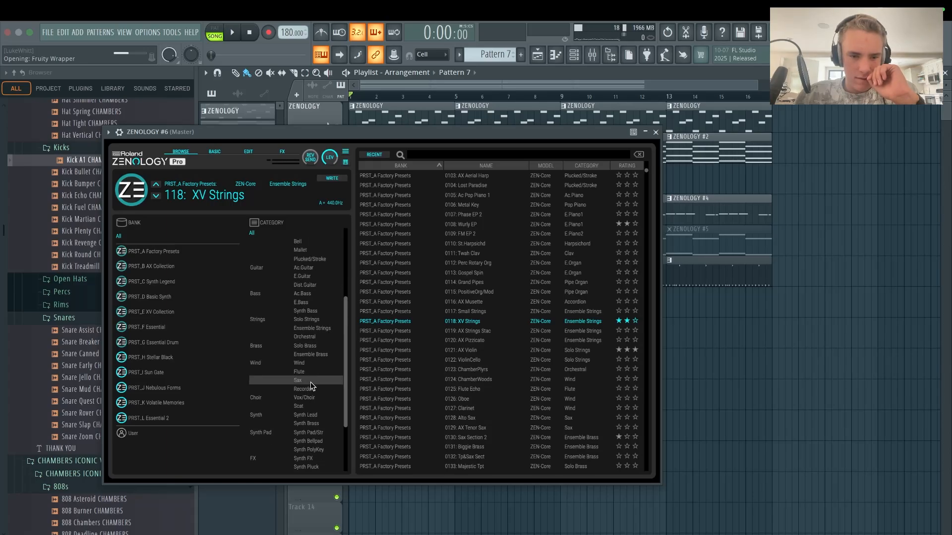
{"action": "left_click", "coordinate": [305, 414]}
{"action": "left_click", "coordinate": [512, 233]}
{"action": "left_click", "coordinate": [518, 350]}
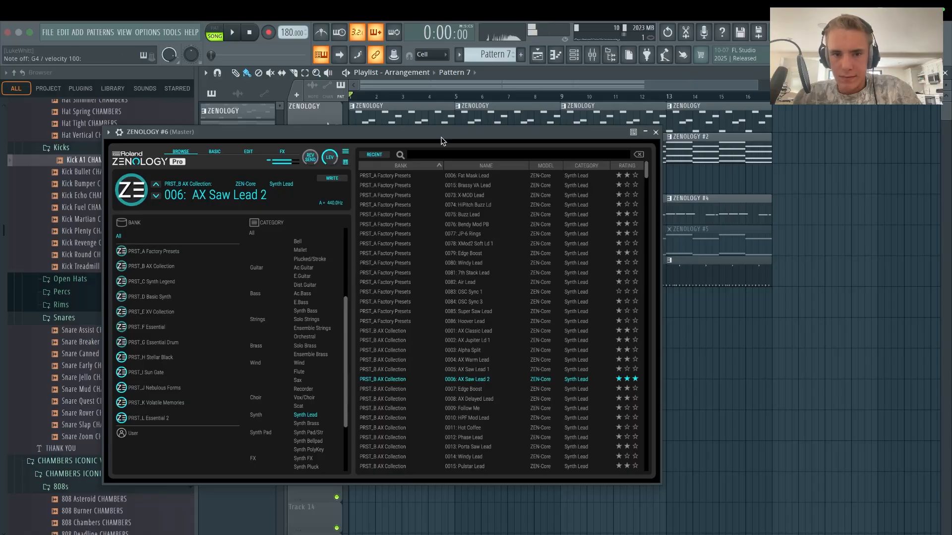
- Try Super Saw for AX Saw Lead 2's first oscillator partial, then set it to PCM Sync
{"action": "left_click", "coordinate": [248, 151]}
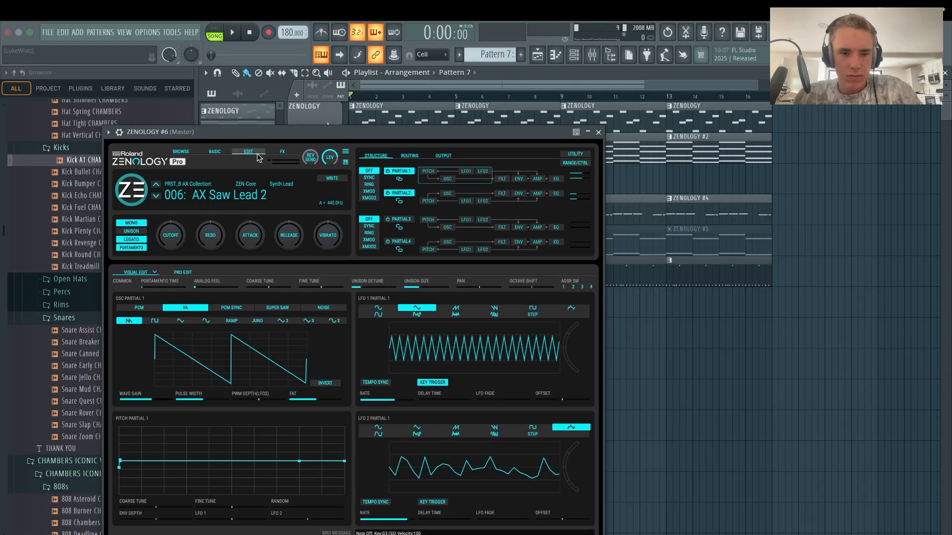
{"action": "left_click", "coordinate": [278, 308]}
{"action": "left_click", "coordinate": [232, 308]}
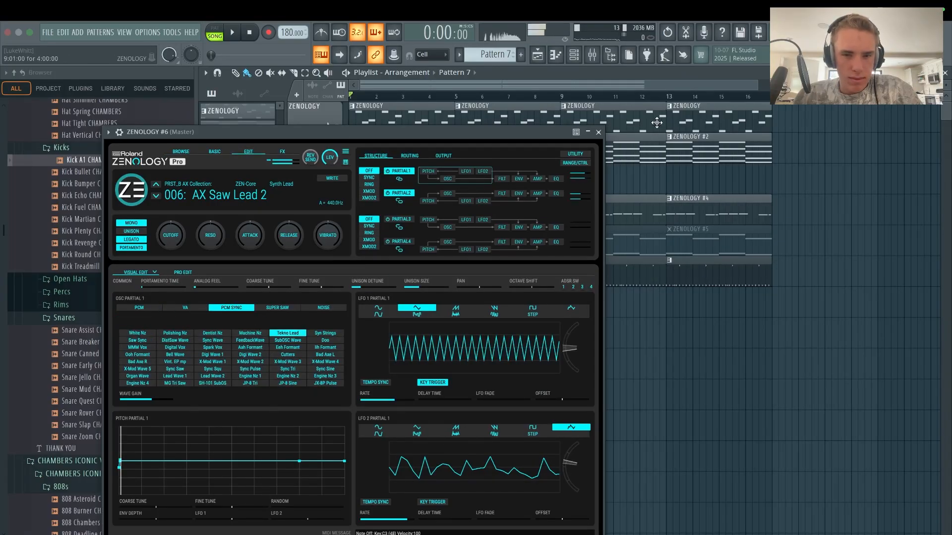
- Close the synth and add a one-bar D7 note in bar 1 of Pattern 7 for ZENOLOGY #6
{"action": "left_click", "coordinate": [599, 132]}
{"action": "left_click", "coordinate": [555, 55]}
{"action": "left_click_drag", "start_coordinate": [291, 193], "coordinate": [201, 192]}
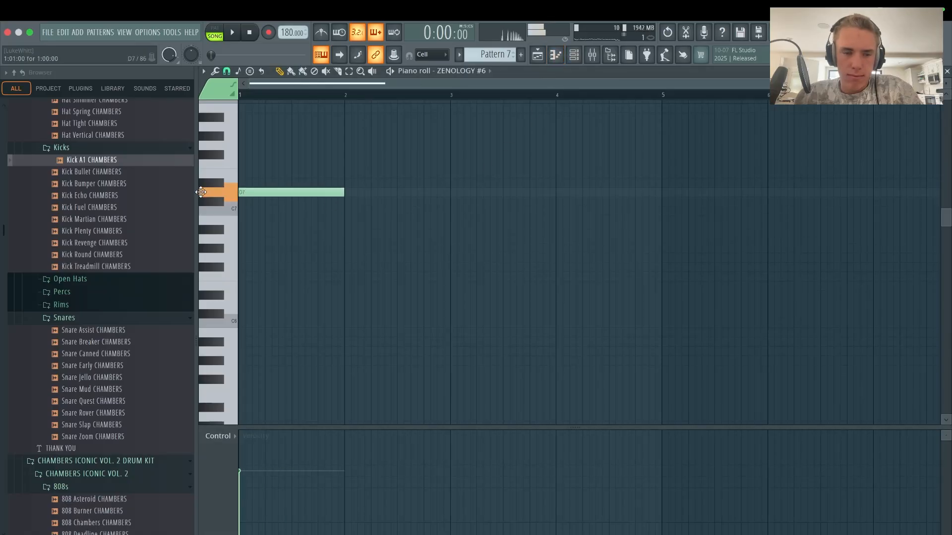
{"action": "left_click", "coordinate": [521, 55]}
{"action": "key", "text": "Return"}
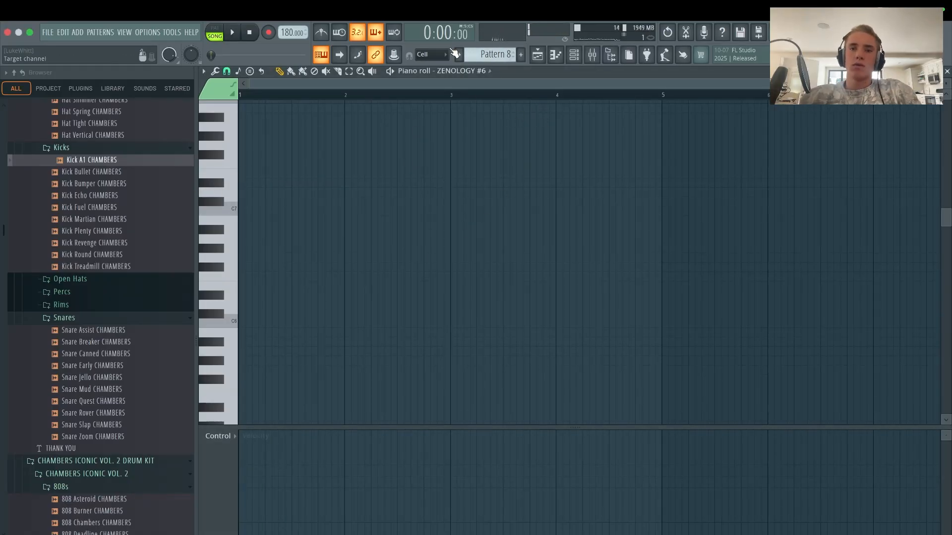
{"action": "left_click", "coordinate": [537, 54]}
{"action": "right_click", "coordinate": [266, 231]}
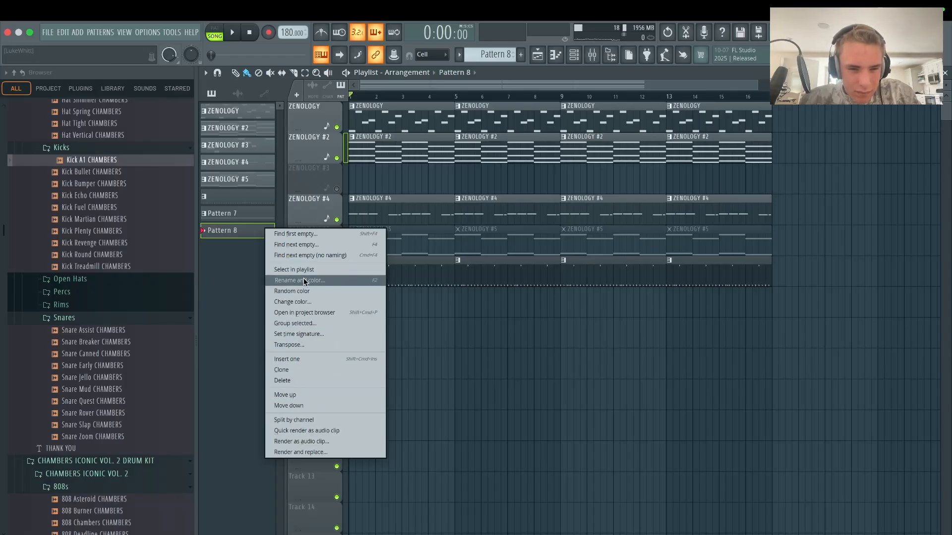
{"action": "left_click", "coordinate": [310, 380]}
{"action": "key", "text": "Return"}
- Raise Pattern 7's note to G7 and place the pattern at the start of the ZENOLOGY #3 track
{"action": "key", "text": "F7"}
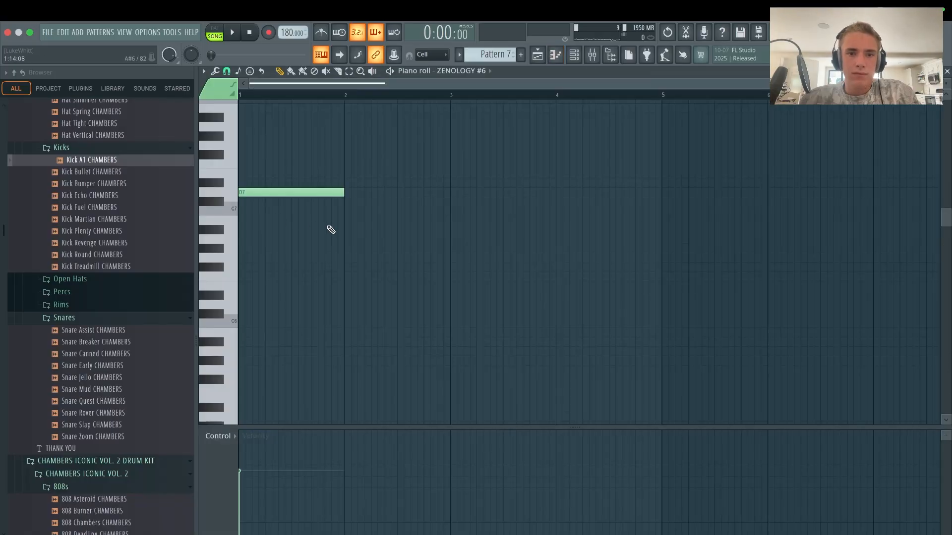
{"action": "left_click_drag", "start_coordinate": [302, 189], "coordinate": [268, 142]}
{"action": "key", "text": "space"}
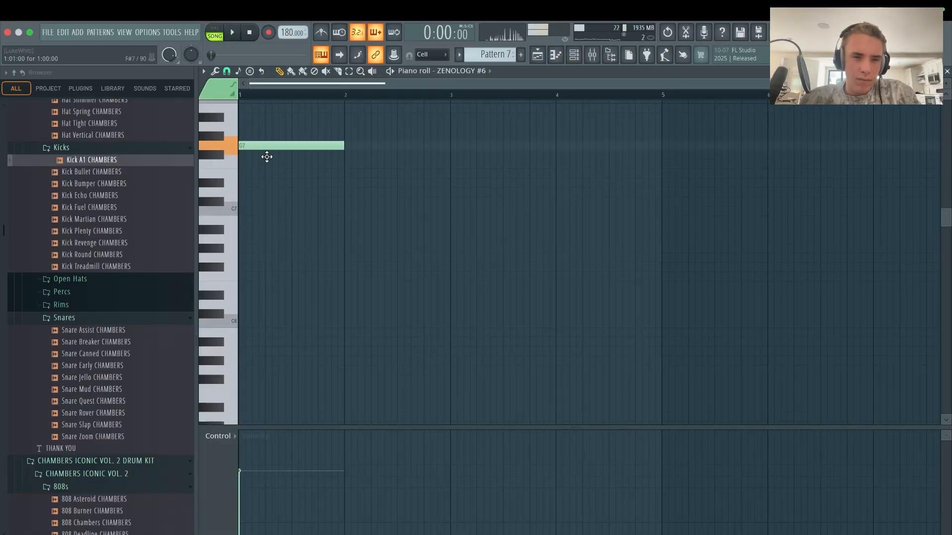
{"action": "left_click", "coordinate": [558, 56]}
{"action": "key", "text": "space"}
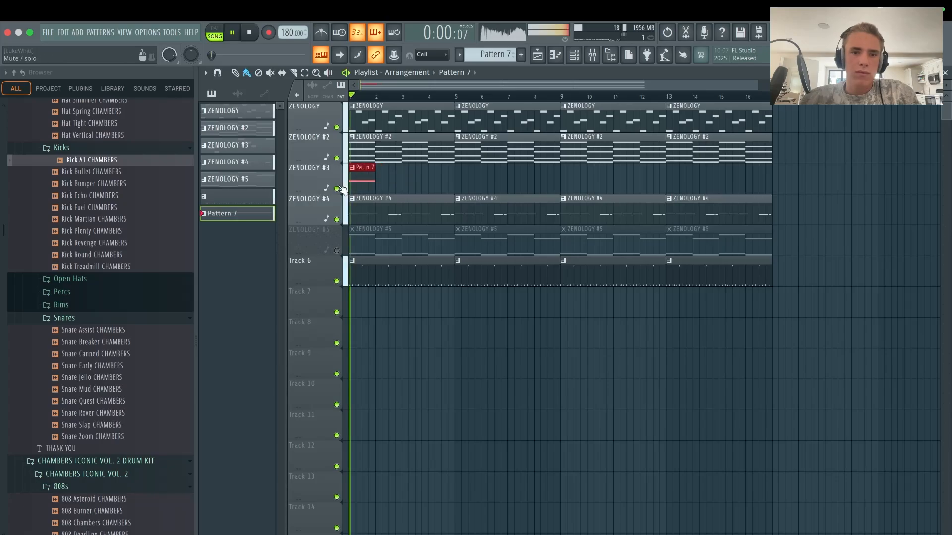
- Continue Pattern 7's melody with one-bar notes E7, C7 and B6 in bars 2, 3 and 4
{"action": "key", "text": "F7"}
{"action": "left_click", "coordinate": [360, 172]}
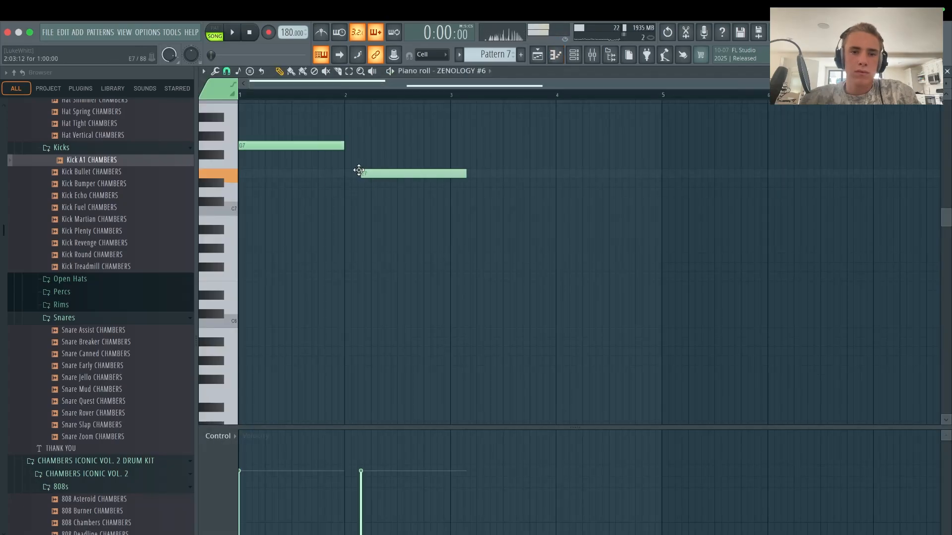
{"action": "left_click_drag", "start_coordinate": [443, 197], "coordinate": [451, 203]}
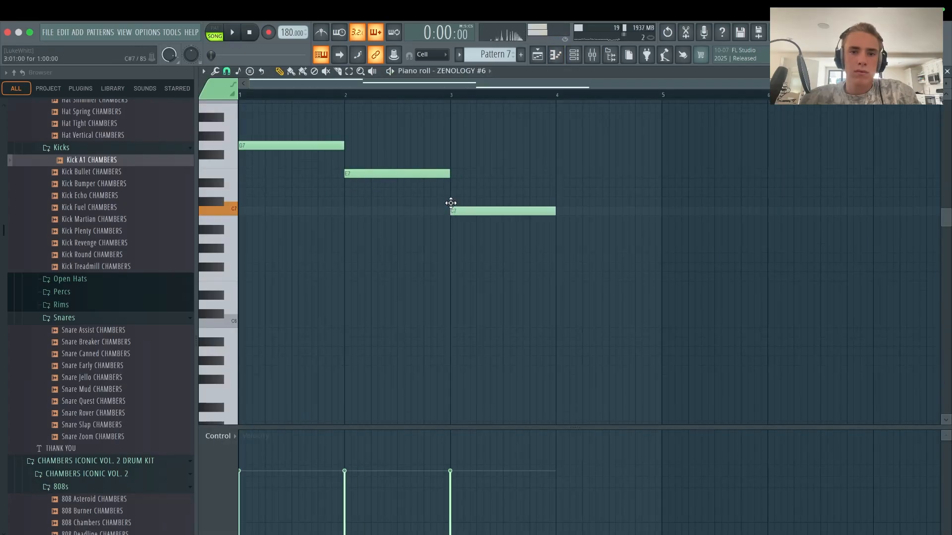
{"action": "left_click", "coordinate": [557, 220]}
- Transpose all four Pattern 7 notes down one octave and play the result
{"action": "left_click_drag", "start_coordinate": [652, 114], "coordinate": [327, 240]}
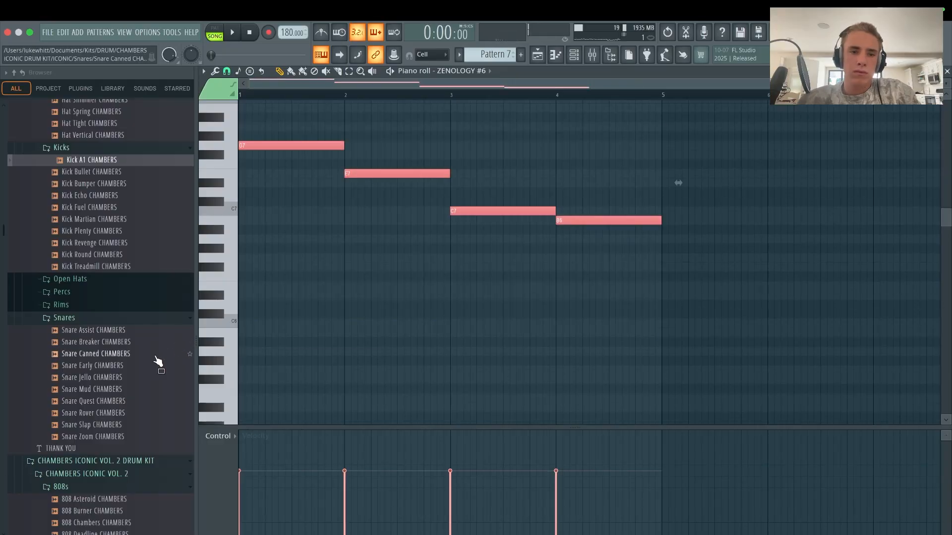
{"action": "key", "text": "ctrl+Down"}
{"action": "key", "text": "space"}
{"action": "left_click", "coordinate": [560, 227]}
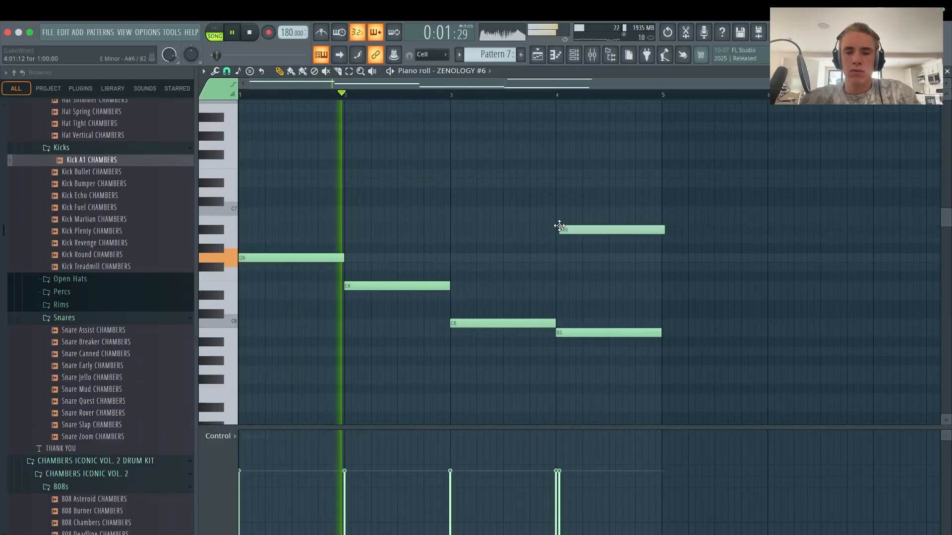
{"action": "right_click", "coordinate": [574, 229]}
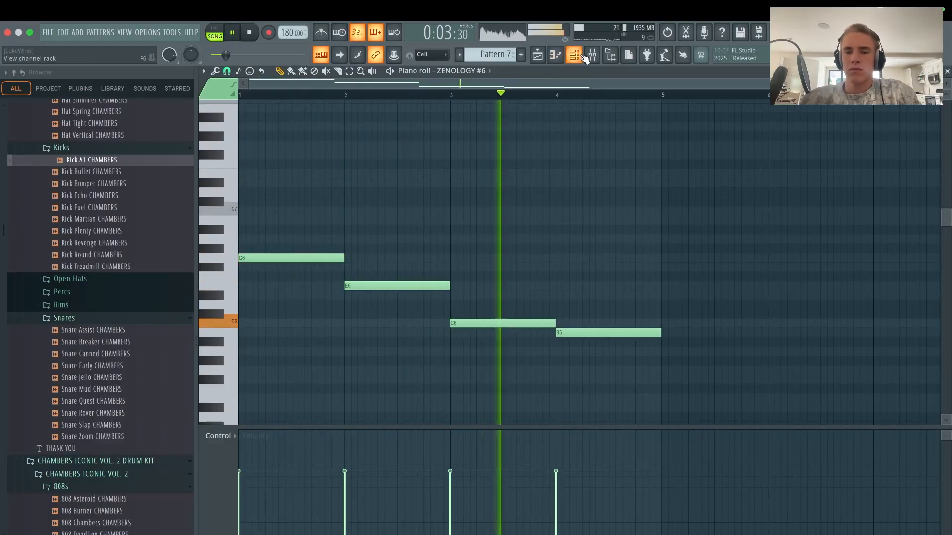
- Check the ZENOLOGY #6 lead sound during playback, then stop and return to the playlist
{"action": "key", "text": "F6"}
{"action": "left_click", "coordinate": [293, 442]}
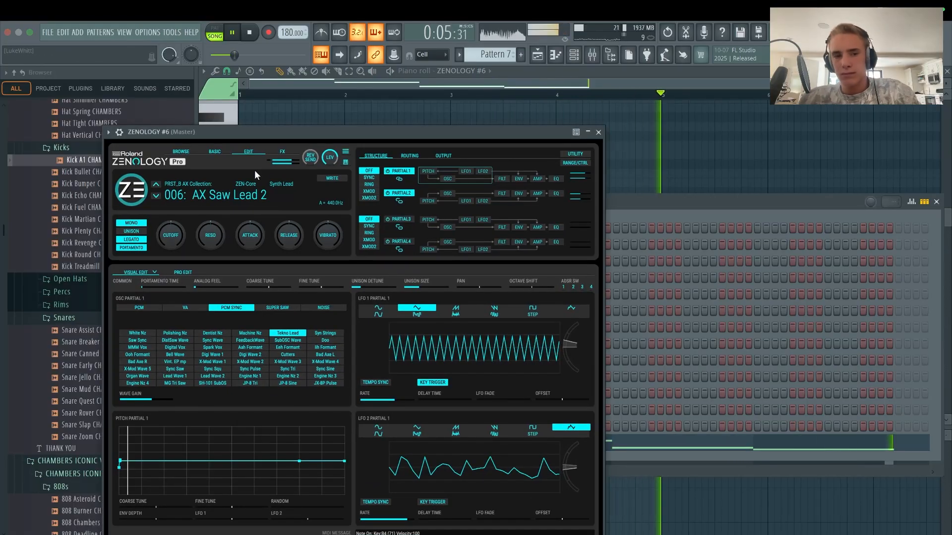
{"action": "key", "text": "space"}
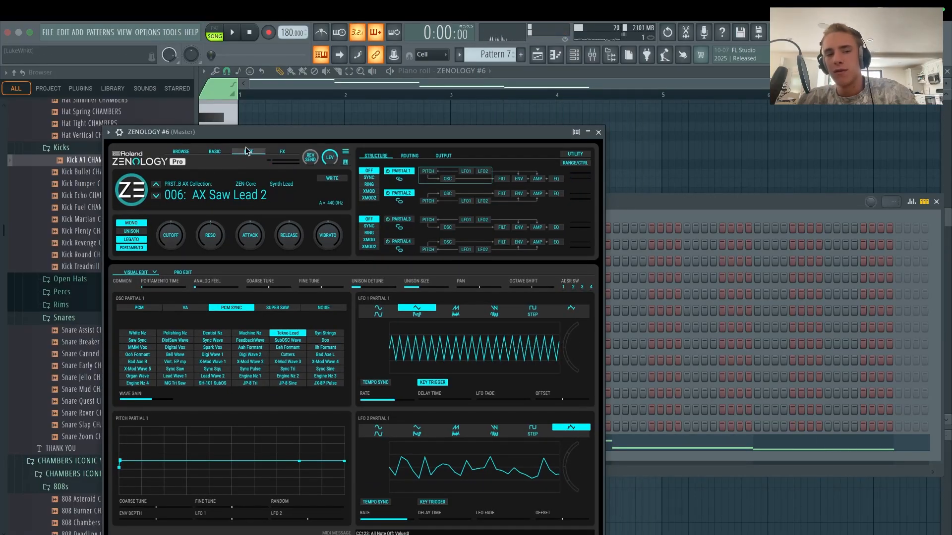
{"action": "left_click", "coordinate": [598, 132]}
{"action": "left_click", "coordinate": [936, 202]}
{"action": "left_click", "coordinate": [536, 55]}
- Unmute the ZENOLOGY #5 track and play the arrangement from the start
{"action": "key", "text": "space"}
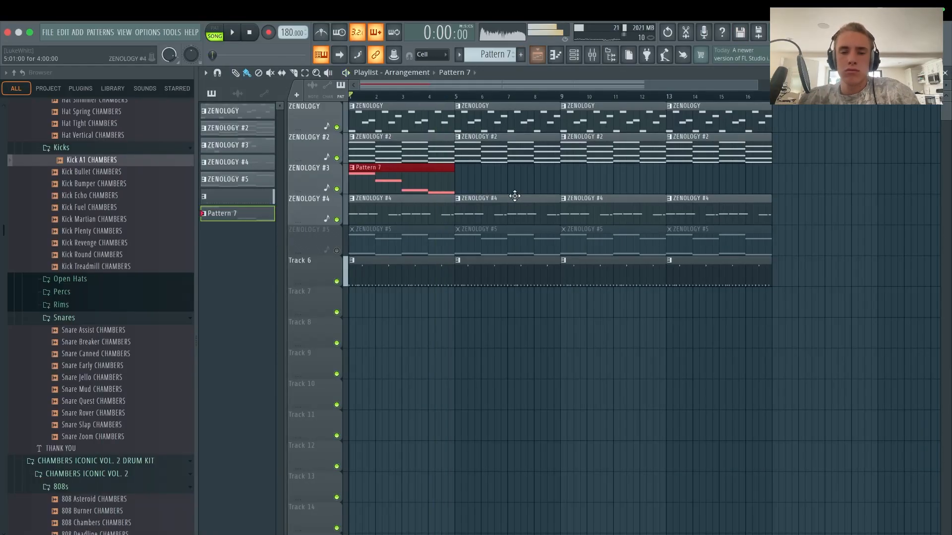
{"action": "key", "text": "space"}
{"action": "key", "text": "space"}
{"action": "left_click", "coordinate": [336, 251]}
{"action": "key", "text": "space"}
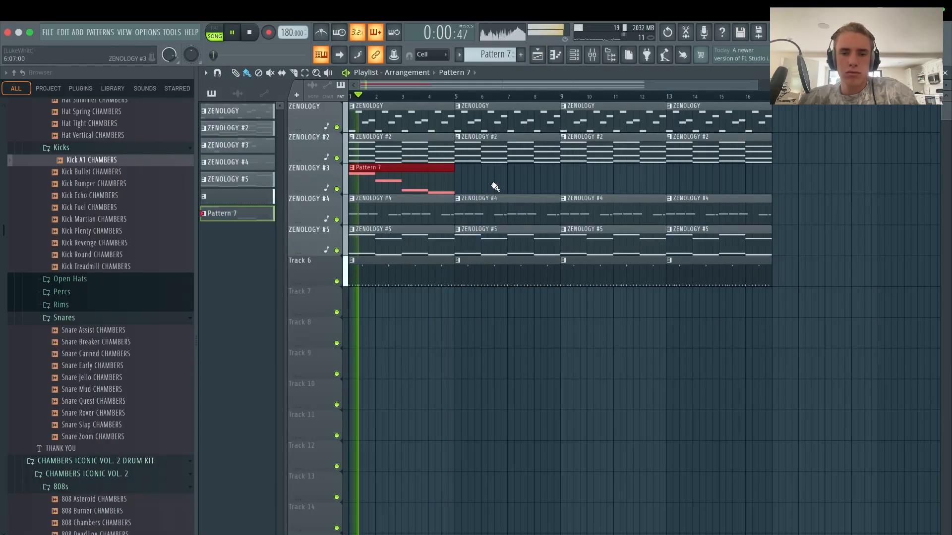
- Repeat the Pattern 7 clip three times so it runs through bar 16
{"action": "key", "text": "ctrl+b"}
{"action": "key", "text": "ctrl+b"}
{"action": "key", "text": "ctrl+b"}
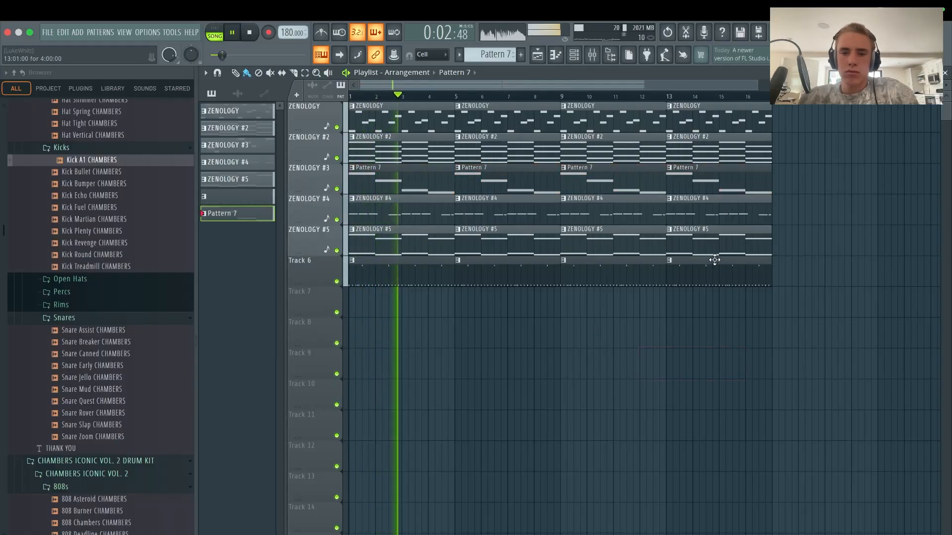
- Move the drum clips to track 7 and swap the track positions of the ZENOLOGY #4 and ZENOLOGY #5 clips
{"action": "left_click_drag", "start_coordinate": [763, 265], "coordinate": [325, 332]}
{"action": "left_click_drag", "start_coordinate": [408, 274], "coordinate": [414, 303]}
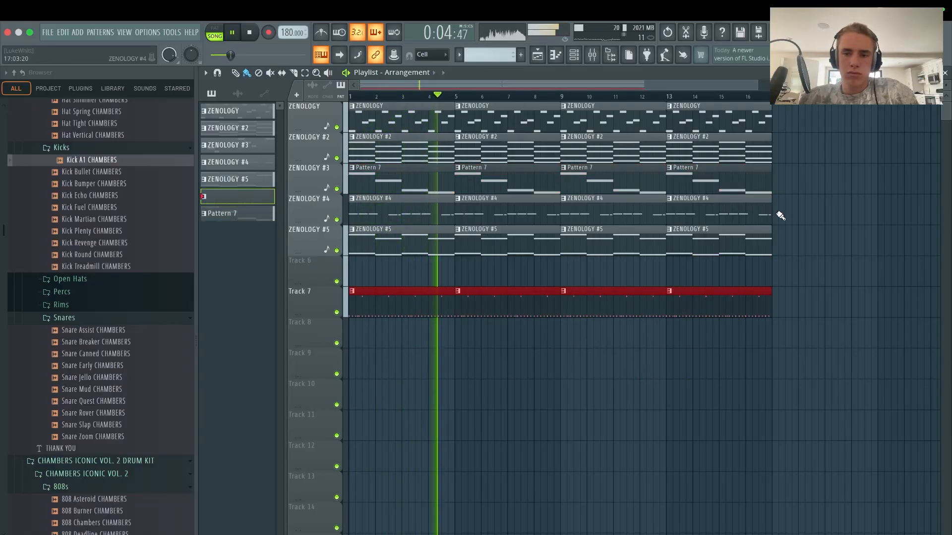
{"action": "left_click_drag", "start_coordinate": [778, 213], "coordinate": [421, 223]}
{"action": "left_click_drag", "start_coordinate": [385, 223], "coordinate": [369, 285]}
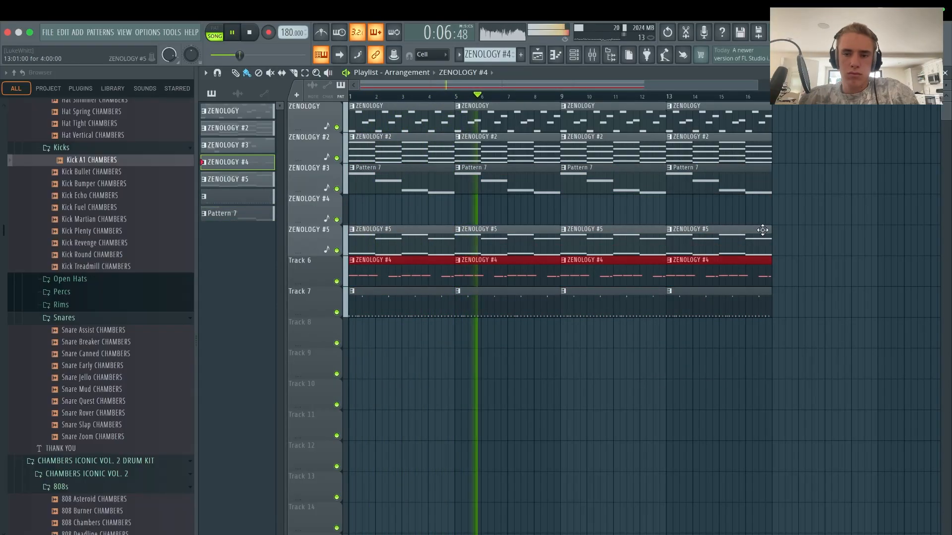
{"action": "left_click_drag", "start_coordinate": [763, 229], "coordinate": [397, 260]}
{"action": "left_click_drag", "start_coordinate": [391, 242], "coordinate": [393, 211]}
{"action": "left_click", "coordinate": [665, 410]}
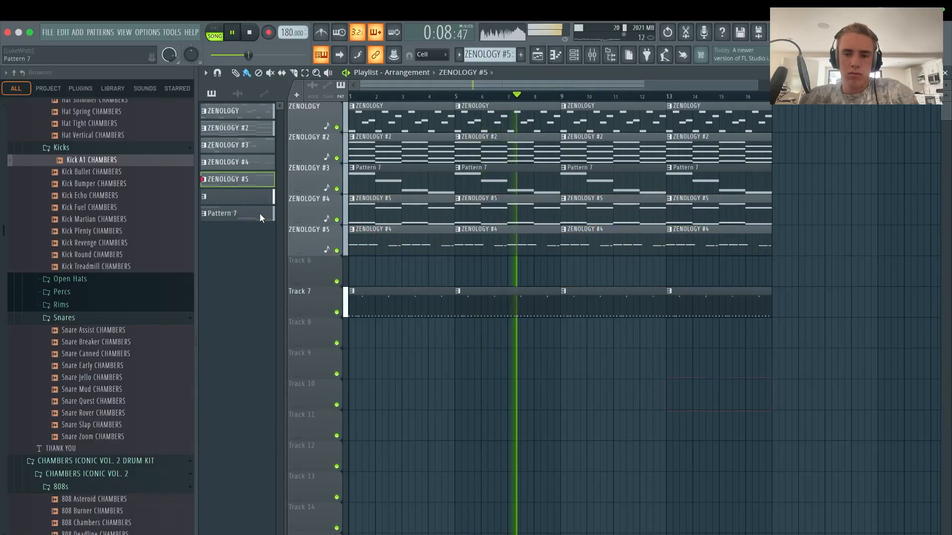
- Stop playback, split the unnamed drum pattern by channel and delete the original drum clips from track 7
{"action": "key", "text": "space"}
{"action": "right_click", "coordinate": [225, 201]}
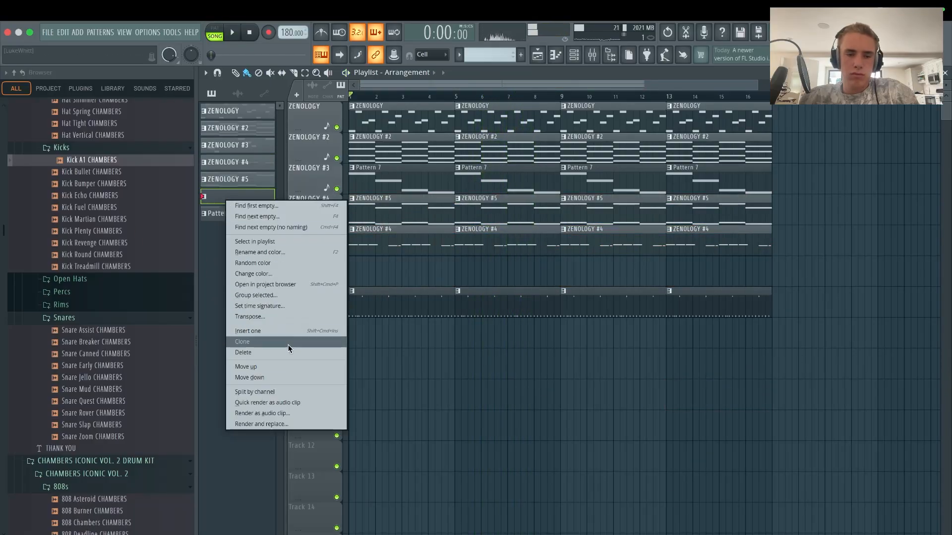
{"action": "left_click", "coordinate": [311, 383]}
{"action": "key", "text": "Delete"}
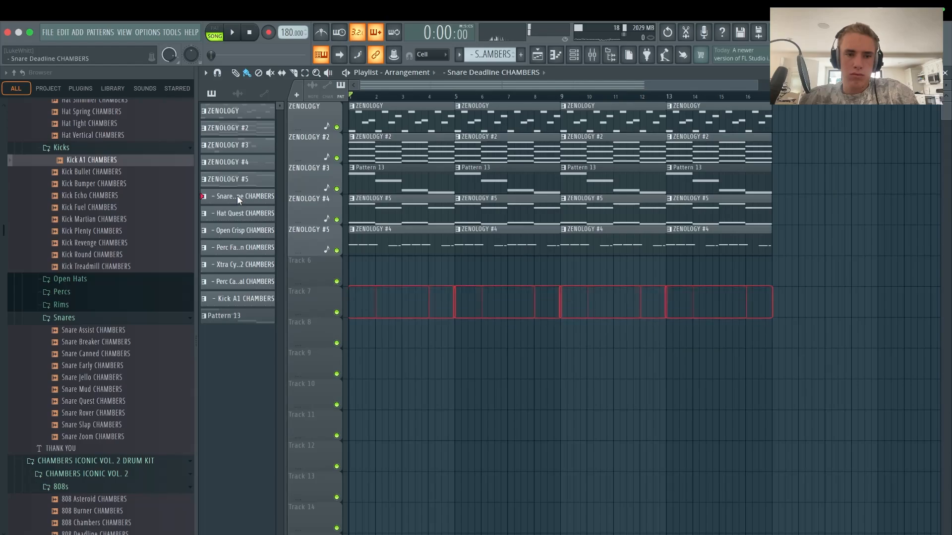
- Place the seven split drum patterns on tracks 7 to 13 from bar 1 and repeat them through bar 16
{"action": "left_click_drag", "start_coordinate": [237, 195], "coordinate": [235, 292]}
{"action": "left_click_drag", "start_coordinate": [234, 195], "coordinate": [355, 297]}
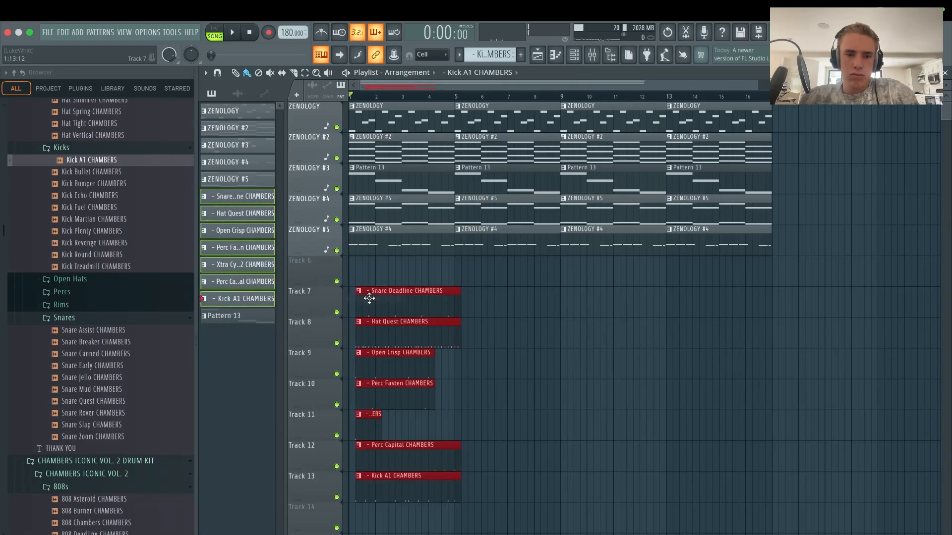
{"action": "key", "text": "ctrl+b"}
{"action": "key", "text": "ctrl+b"}
{"action": "key", "text": "ctrl+b"}
{"action": "left_click", "coordinate": [829, 293]}
{"action": "right_click", "coordinate": [839, 292]}
{"action": "key", "text": "space"}
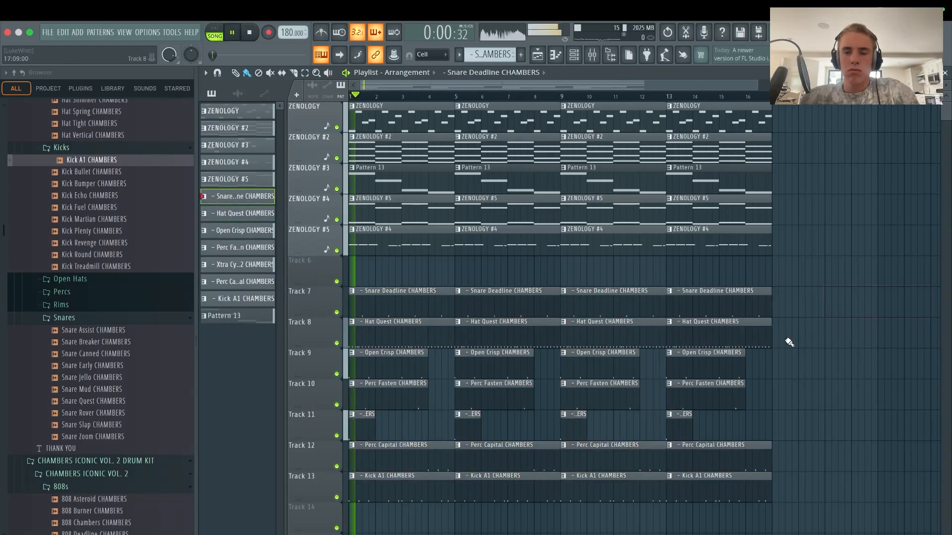
{"action": "left_click", "coordinate": [769, 276]}
{"action": "right_click", "coordinate": [798, 278]}
- Select and copy all notes of the ZENOLOGY #4 pattern, then return to the playlist and stop playback
{"action": "double_click", "coordinate": [417, 237]}
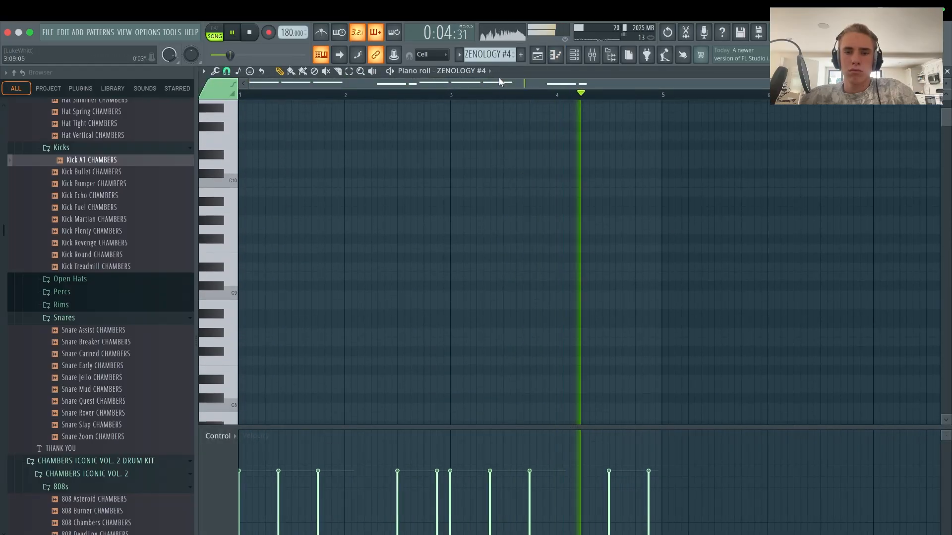
{"action": "scroll", "coordinate": [495, 248], "scroll_direction": "down", "scroll_amount": 3}
{"action": "scroll", "coordinate": [515, 261], "scroll_direction": "down", "scroll_amount": 3}
{"action": "key", "text": "super+a"}
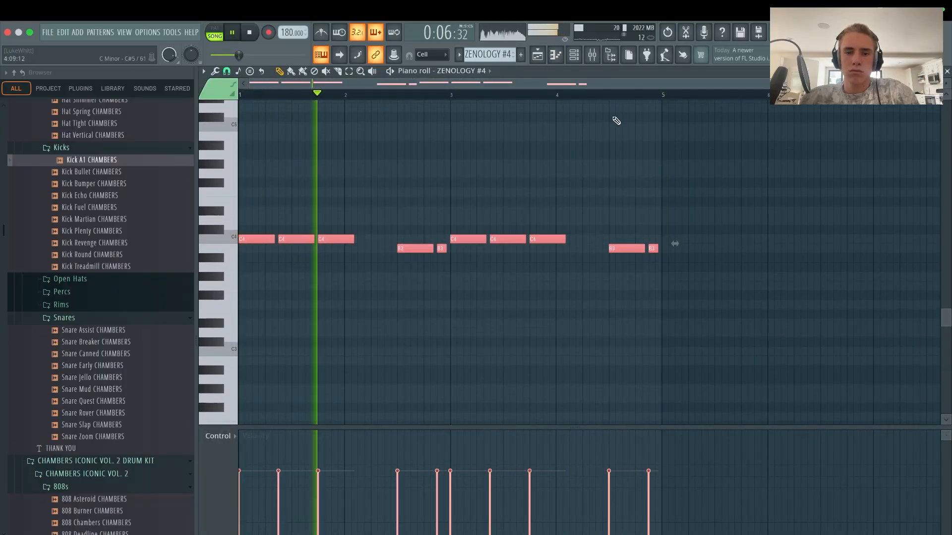
{"action": "left_click", "coordinate": [538, 55]}
{"action": "key", "text": "space"}
- Create a new pattern named 808
{"action": "left_click", "coordinate": [523, 55]}
{"action": "type", "text": "8"}
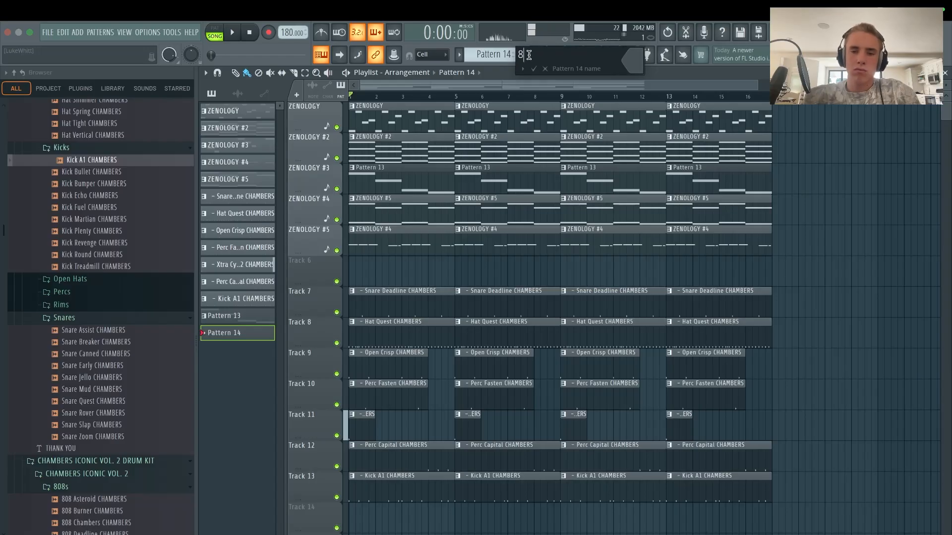
{"action": "type", "text": "08"}
{"action": "key", "text": "Return"}
- Add the 808 Chambers CHAMBERS sample as a new channel and enable its volume envelope
{"action": "key", "text": "F6"}
{"action": "scroll", "coordinate": [74, 242], "scroll_direction": "down", "scroll_amount": 4}
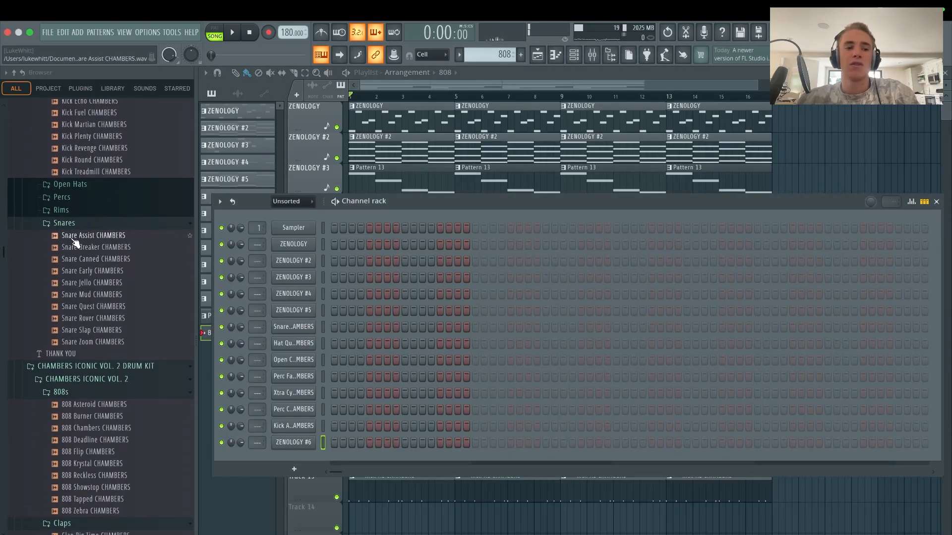
{"action": "scroll", "coordinate": [81, 362], "scroll_direction": "down", "scroll_amount": 4}
{"action": "left_click", "coordinate": [98, 313]}
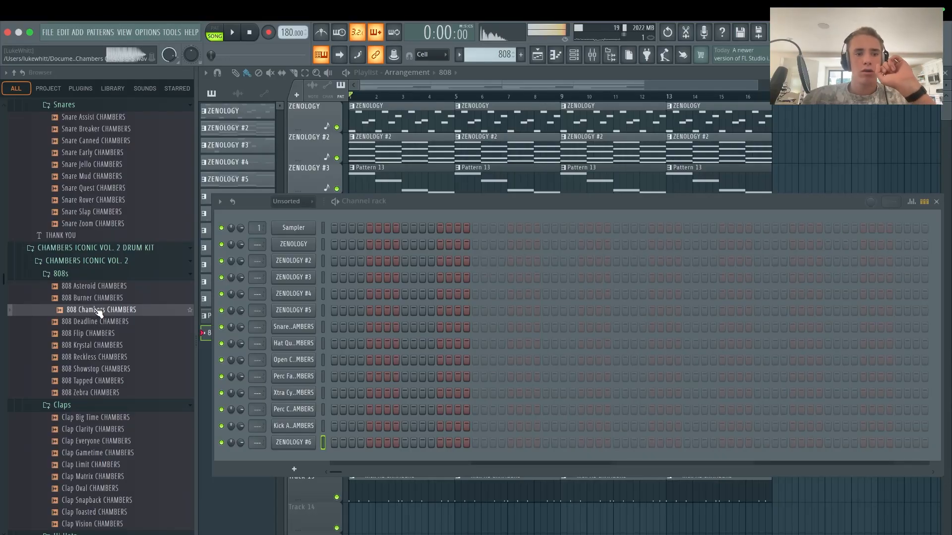
{"action": "left_click_drag", "start_coordinate": [292, 479], "coordinate": [292, 486]}
{"action": "left_click", "coordinate": [248, 117]}
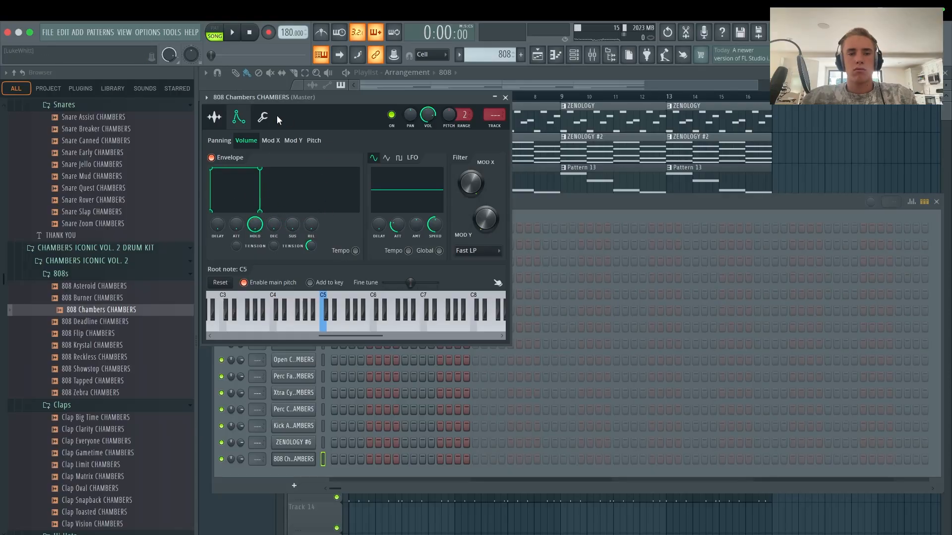
{"action": "left_click", "coordinate": [505, 97]}
{"action": "left_click", "coordinate": [936, 201]}
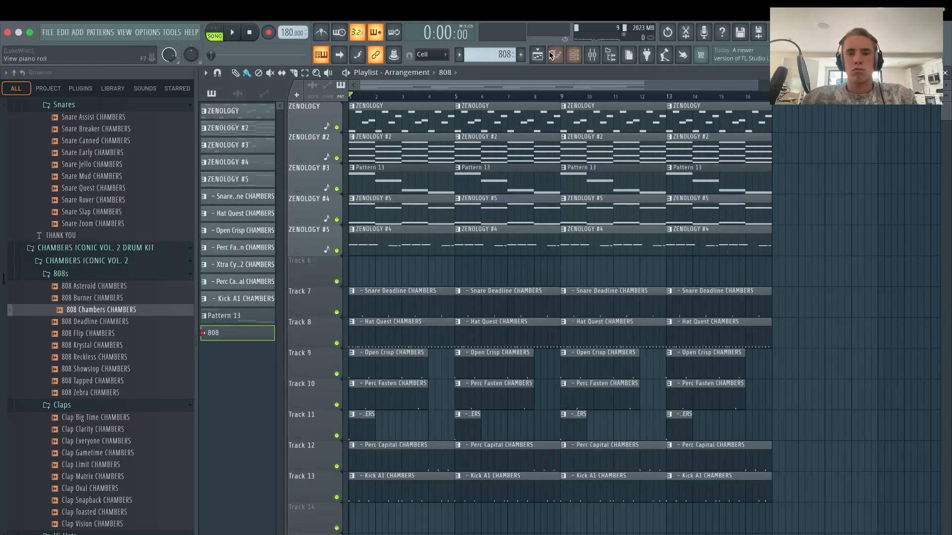
- Paste the copied notes into the 808 pattern and place its clip at the start of track 14
{"action": "key", "text": "F7"}
{"action": "key", "text": "ctrl+v"}
{"action": "left_click", "coordinate": [539, 55]}
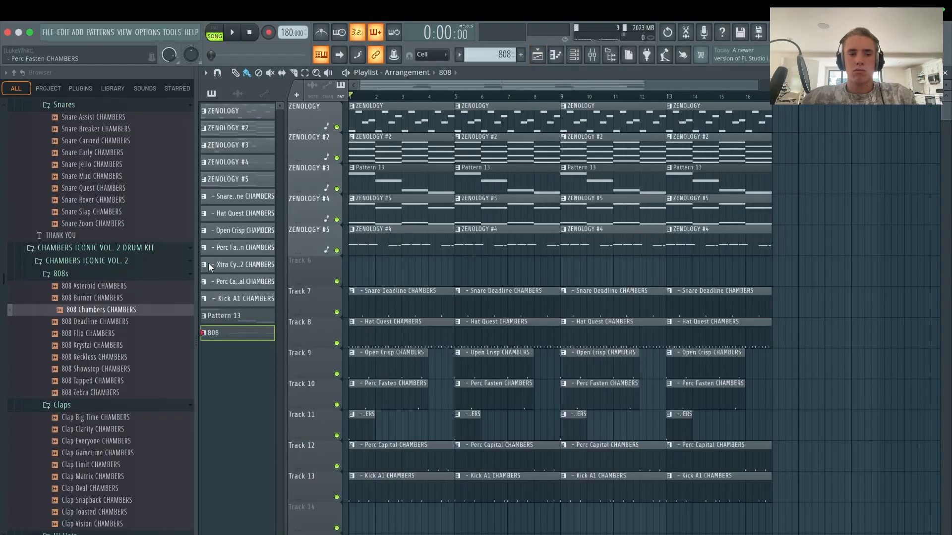
{"action": "left_click_drag", "start_coordinate": [293, 411], "coordinate": [352, 500]}
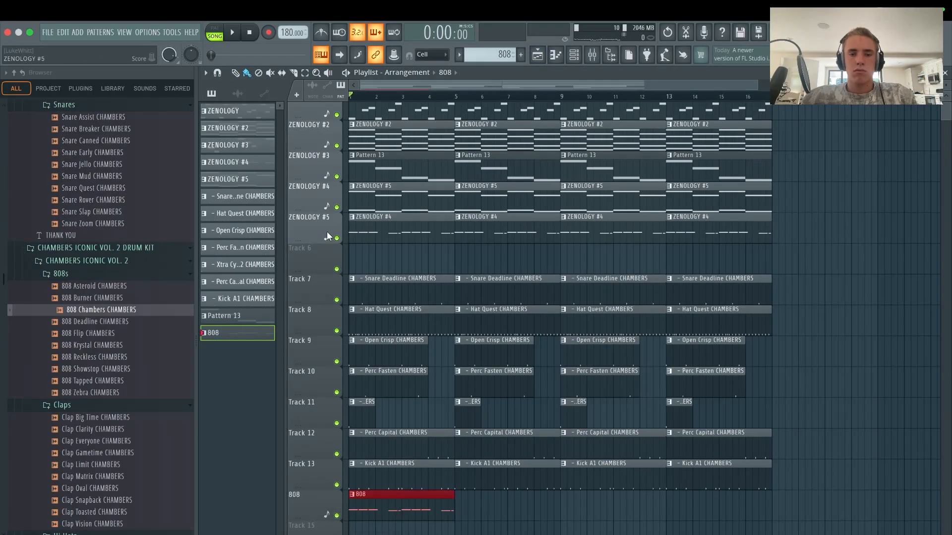
- Mute the ZENOLOGY #5 track and transpose the 808 notes up one octave while auditioning the arrangement
{"action": "key", "text": "space"}
{"action": "double_click", "coordinate": [392, 515]}
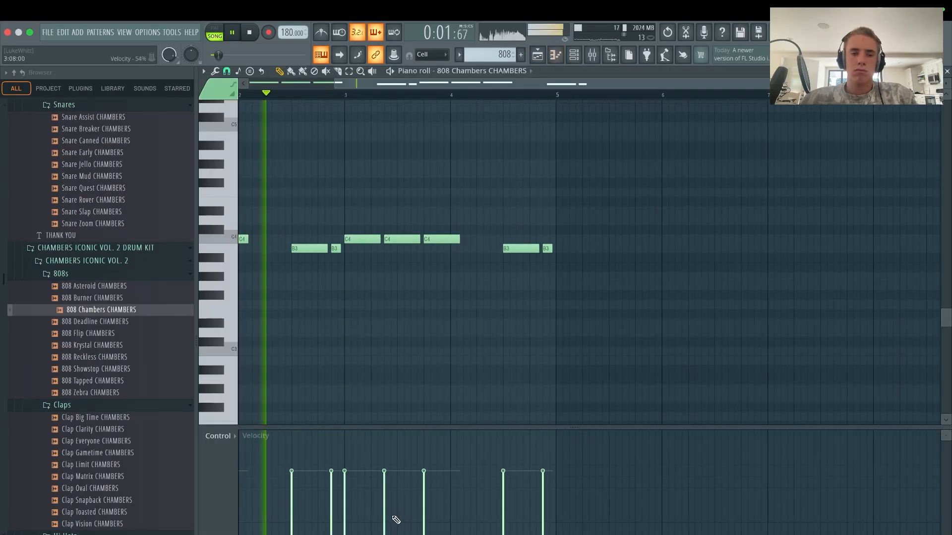
{"action": "key", "text": "ctrl+Up"}
{"action": "key", "text": "ctrl+Up"}
{"action": "key", "text": "ctrl+Down"}
{"action": "key", "text": "space"}
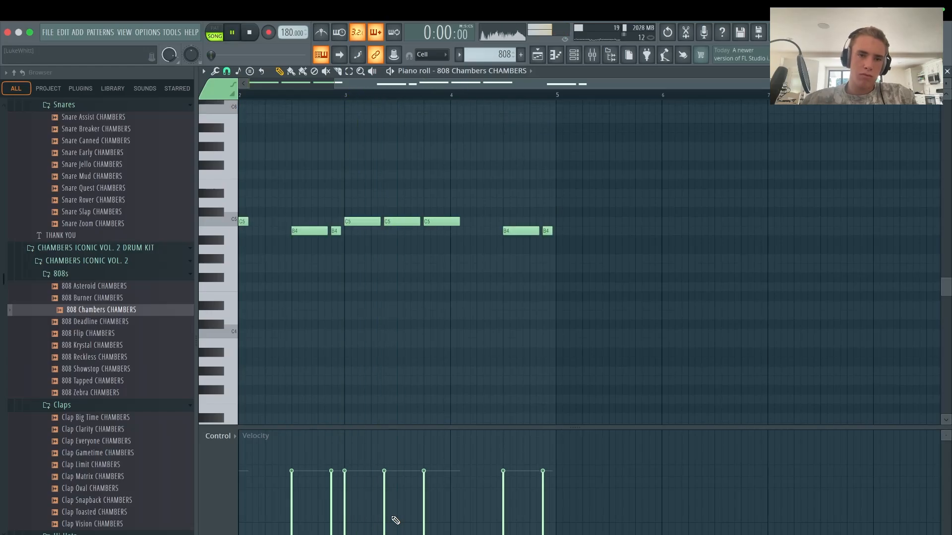
{"action": "left_click", "coordinate": [538, 56]}
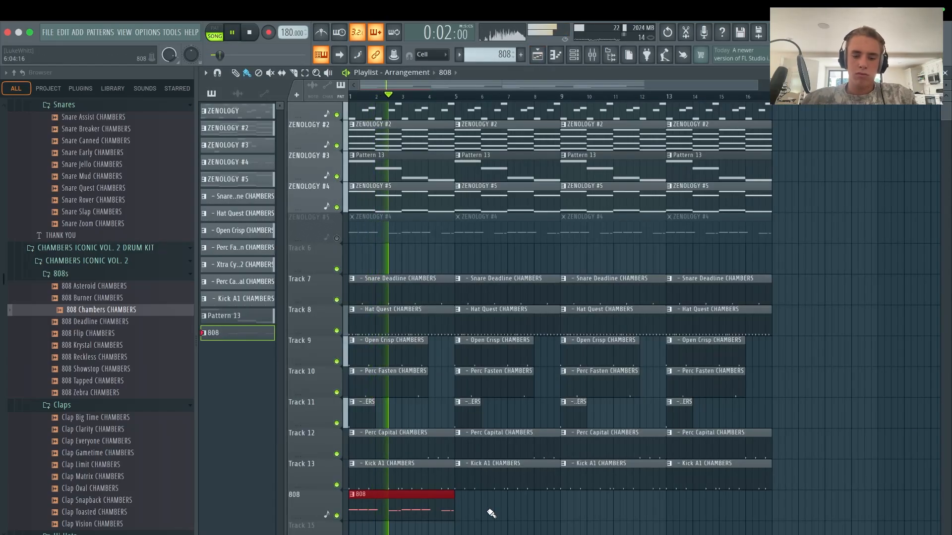
- Repeat the four-bar 808 clip three more times to fill all 16 bars of its track
{"action": "key", "text": "ctrl+b"}
{"action": "key", "text": "ctrl+b"}
{"action": "key", "text": "ctrl+b"}
{"action": "key", "text": "ctrl+d"}
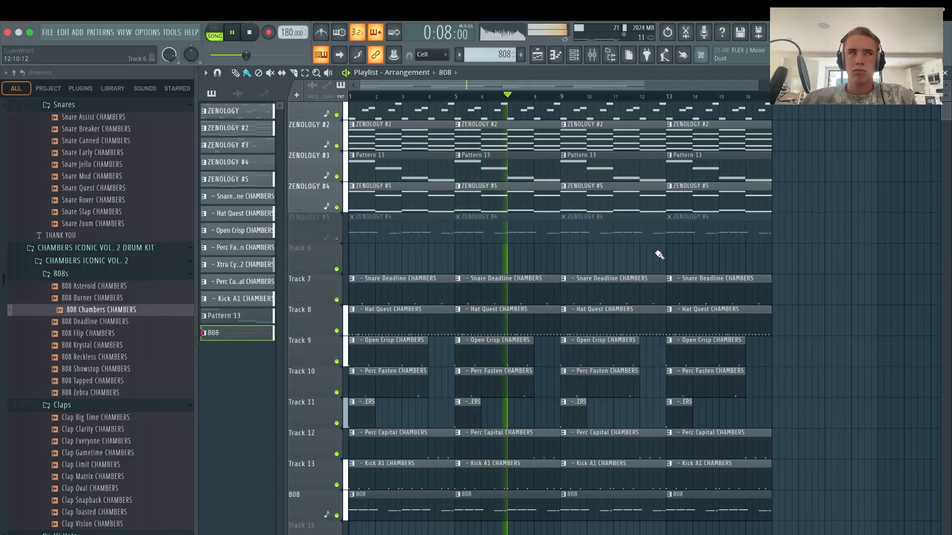
{"action": "key", "text": "space"}
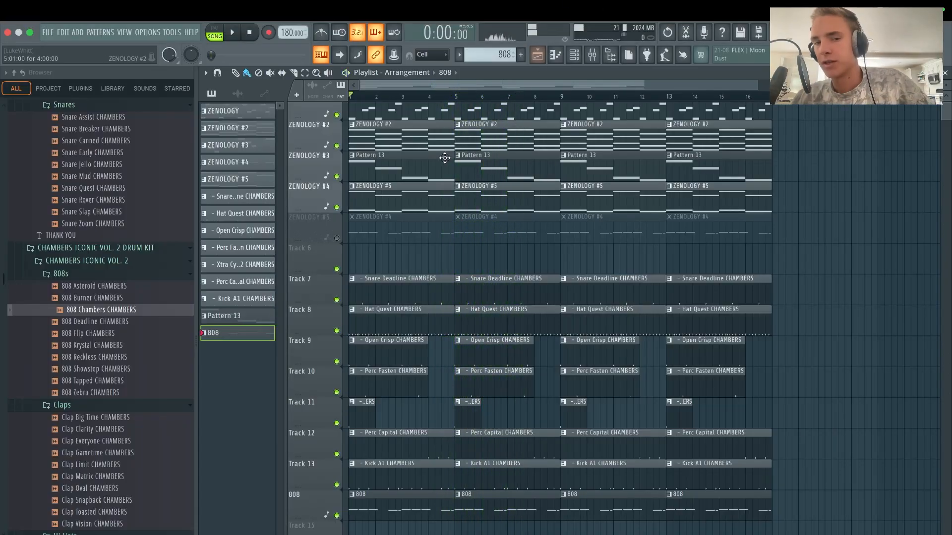
- Unmute the ZENOLOGY #5 track in the playlist
{"action": "scroll", "coordinate": [413, 266], "scroll_direction": "up", "scroll_amount": 1}
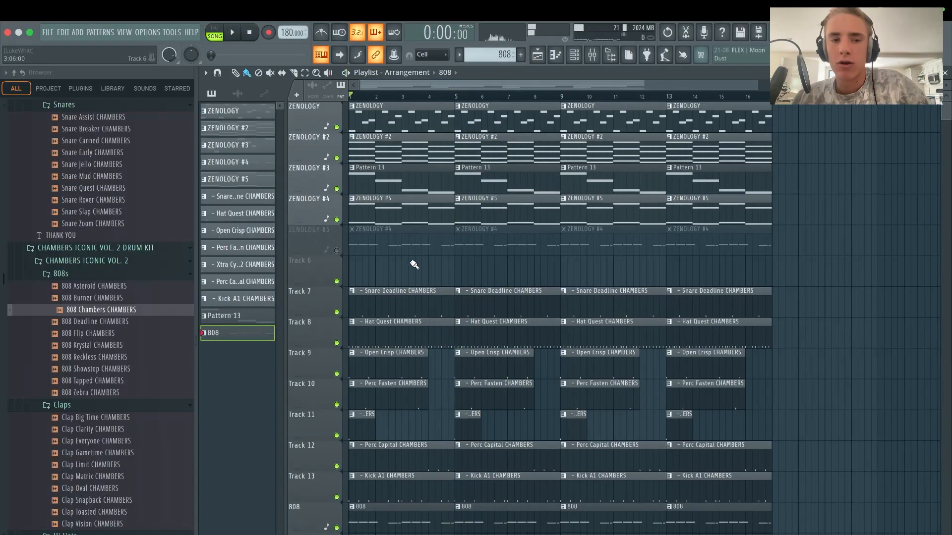
{"action": "left_click_drag", "start_coordinate": [325, 250], "coordinate": [326, 247]}
{"action": "left_click", "coordinate": [336, 247]}
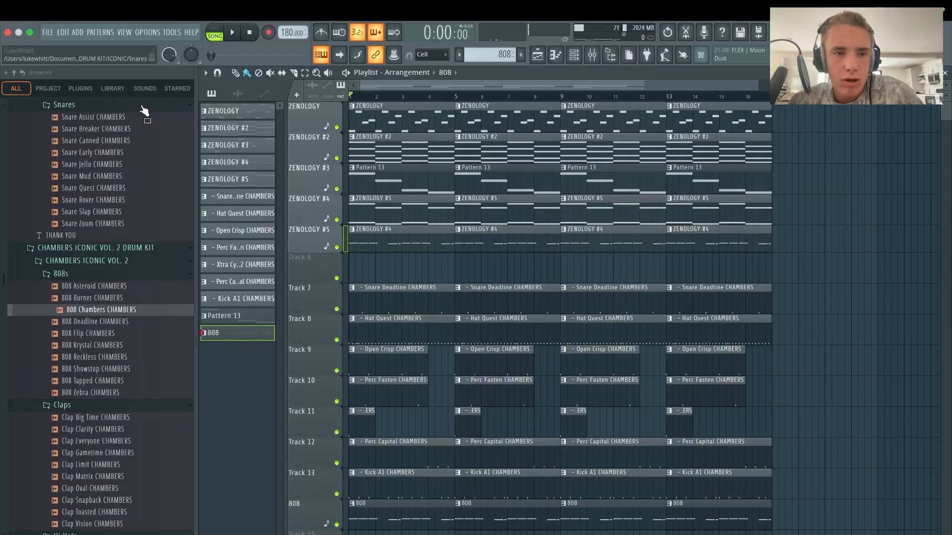
- Render the patterns ZENOLOGY through ZENOLOGY #5 as WAV audio clips
{"action": "right_click", "coordinate": [246, 134]}
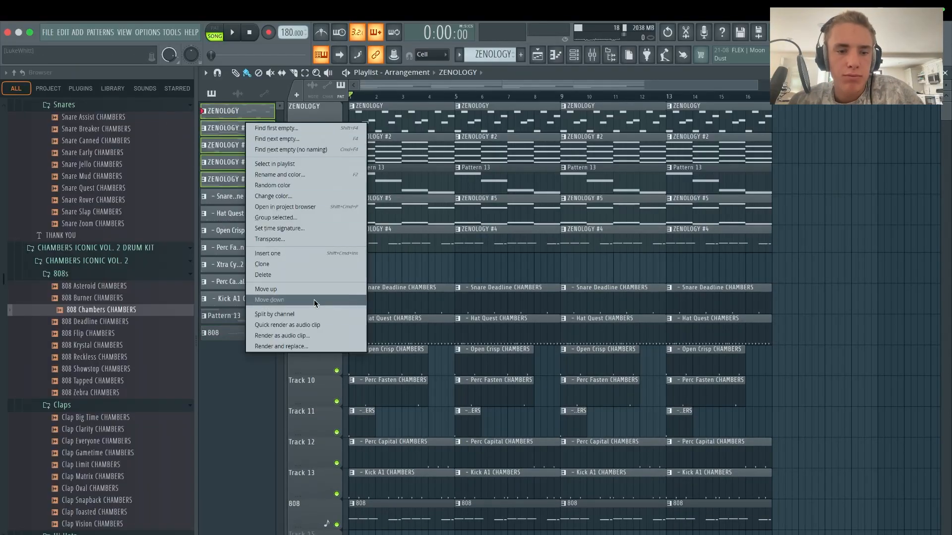
{"action": "left_click", "coordinate": [310, 336]}
{"action": "left_click", "coordinate": [544, 459]}
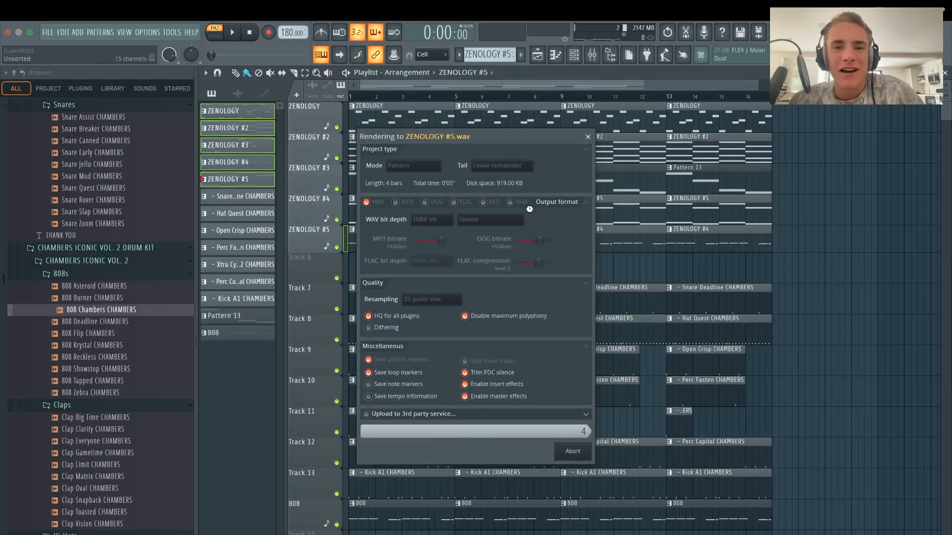
- Replace the pattern clips on the five ZENOLOGY tracks with the rendered audio clips ZENOLOGY #7 to #11, starting at bar 1
{"action": "left_click_drag", "start_coordinate": [800, 127], "coordinate": [259, 251]}
{"action": "key", "text": "Delete"}
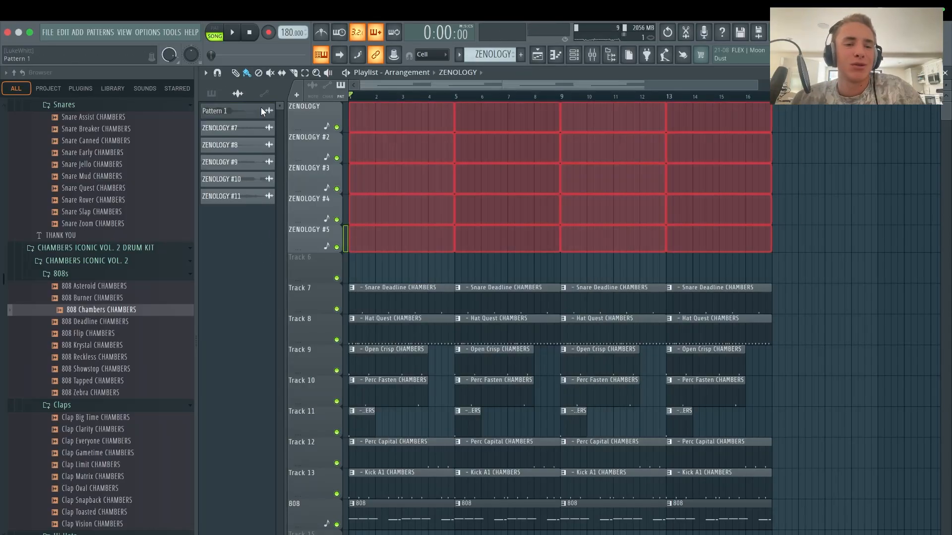
{"action": "left_click_drag", "start_coordinate": [242, 118], "coordinate": [302, 112]}
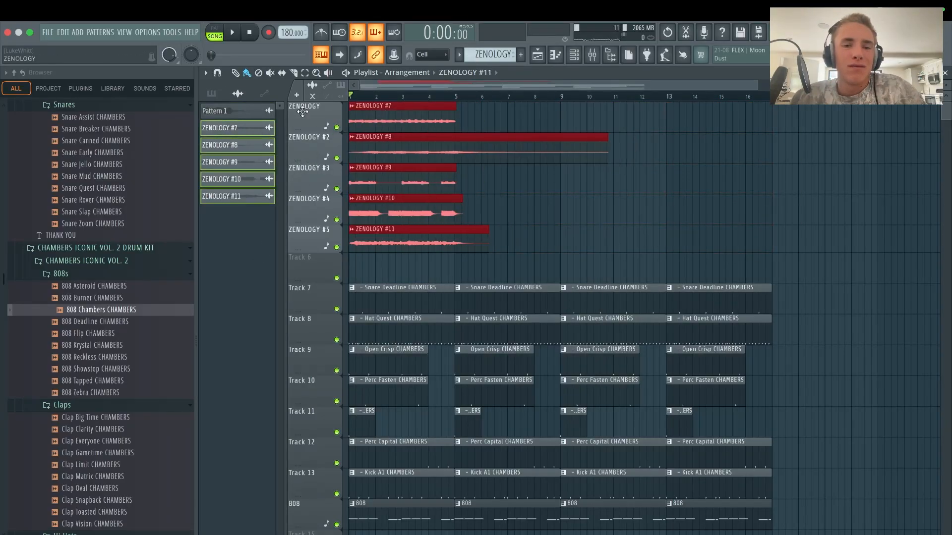
- Trim the five rendered audio clips to four bars and repeat them across all 16 bars
{"action": "left_click_drag", "start_coordinate": [572, 197], "coordinate": [570, 90]}
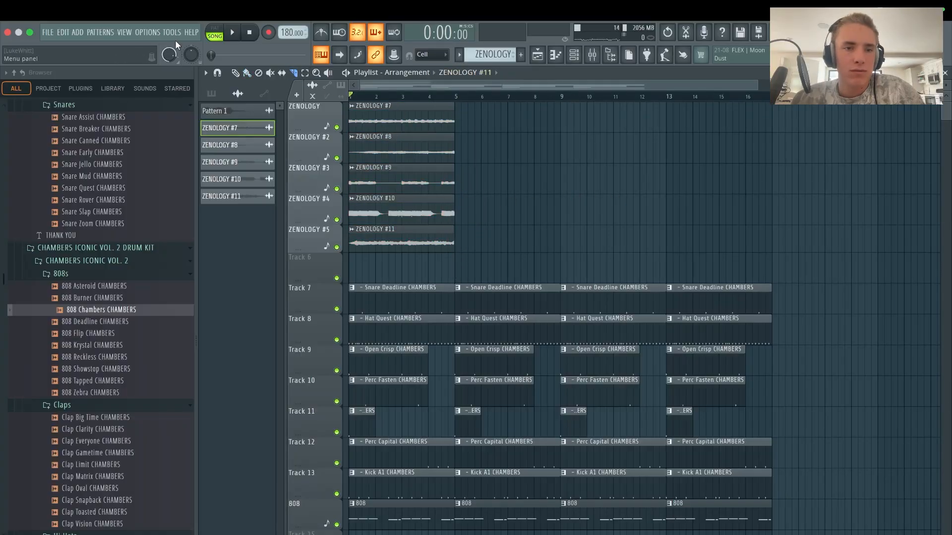
{"action": "left_click_drag", "start_coordinate": [525, 102], "coordinate": [365, 230]}
{"action": "key", "text": "ctrl+b"}
{"action": "key", "text": "ctrl+b"}
{"action": "key", "text": "ctrl+b"}
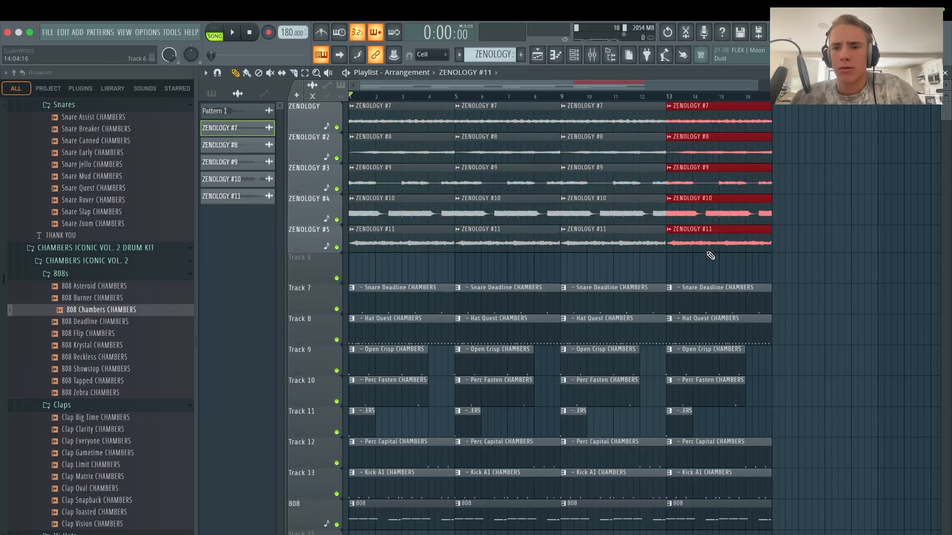
{"action": "key", "text": "space"}
{"action": "left_click", "coordinate": [830, 246]}
{"action": "right_click", "coordinate": [830, 244]}
{"action": "key", "text": "space"}
- Route the audio channels ZENOLOGY #7 to #11 to mixer tracks 2 to 6
{"action": "left_click", "coordinate": [574, 55]}
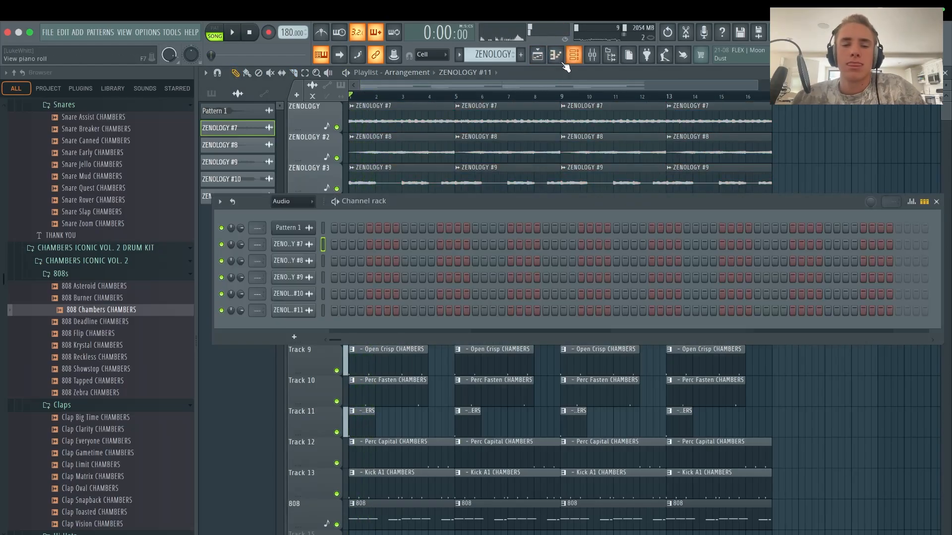
{"action": "left_click_drag", "start_coordinate": [322, 246], "coordinate": [336, 315]}
{"action": "key", "text": "ctrl+l"}
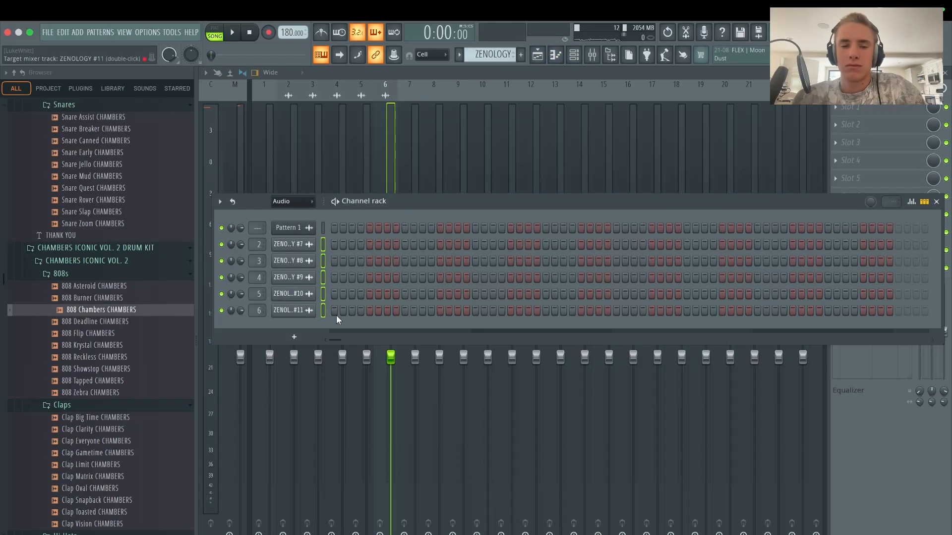
{"action": "left_click", "coordinate": [281, 192]}
{"action": "key", "text": "F6"}
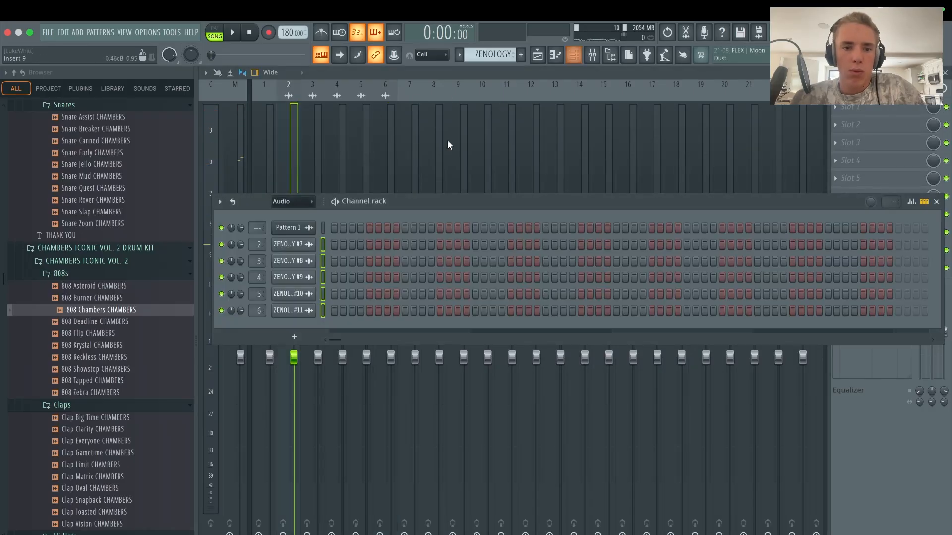
- Show all channels and route the drum channels, Snare Deadline through Kick A1, to mixer tracks 7 to 13 and the 808 to track 14
{"action": "left_click", "coordinate": [293, 208]}
{"action": "left_click", "coordinate": [297, 232]}
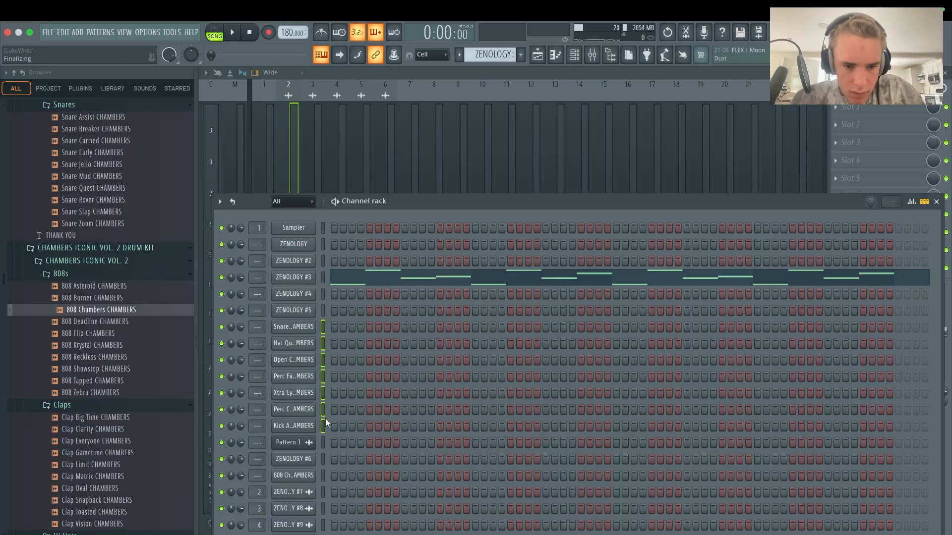
{"action": "key", "text": "ctrl+l"}
{"action": "left_click", "coordinate": [323, 458]}
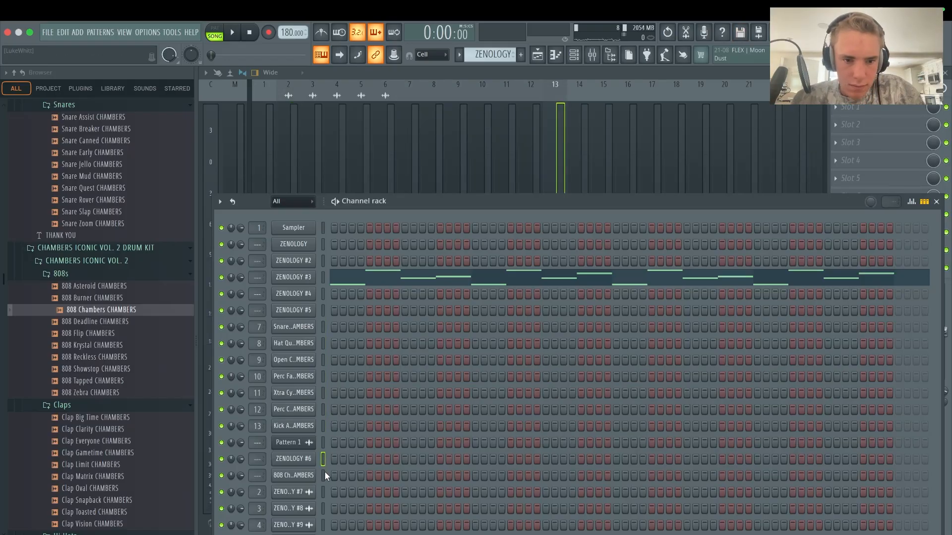
{"action": "left_click", "coordinate": [324, 472]}
{"action": "key", "text": "ctrl+l"}
{"action": "key", "text": "F6"}
- Send the ZENOLOGY mixer tracks to Insert 1 and the drum and 808 tracks to Insert 15
{"action": "key", "text": "space"}
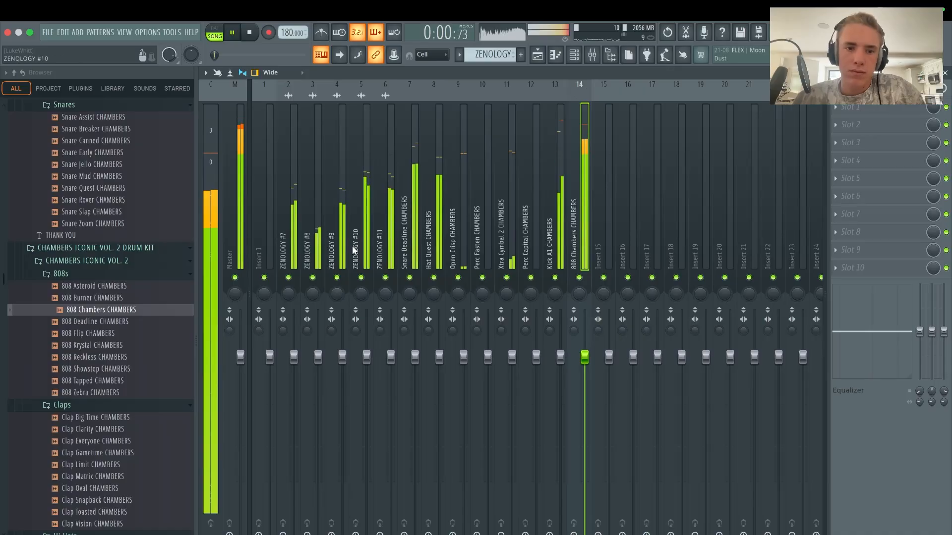
{"action": "key", "text": "space"}
{"action": "left_click", "coordinate": [293, 261]}
{"action": "left_click_drag", "start_coordinate": [293, 260], "coordinate": [584, 258]}
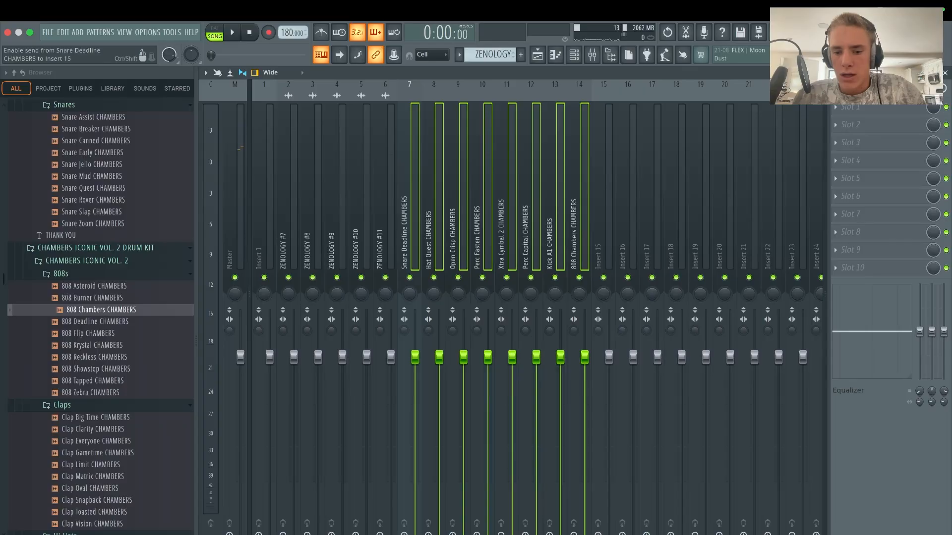
- Add OTT to Insert 1 with 0 % depth and raised input and output gain, and lower the Insert 1 fader
{"action": "left_click", "coordinate": [270, 236]}
{"action": "left_click", "coordinate": [907, 110]}
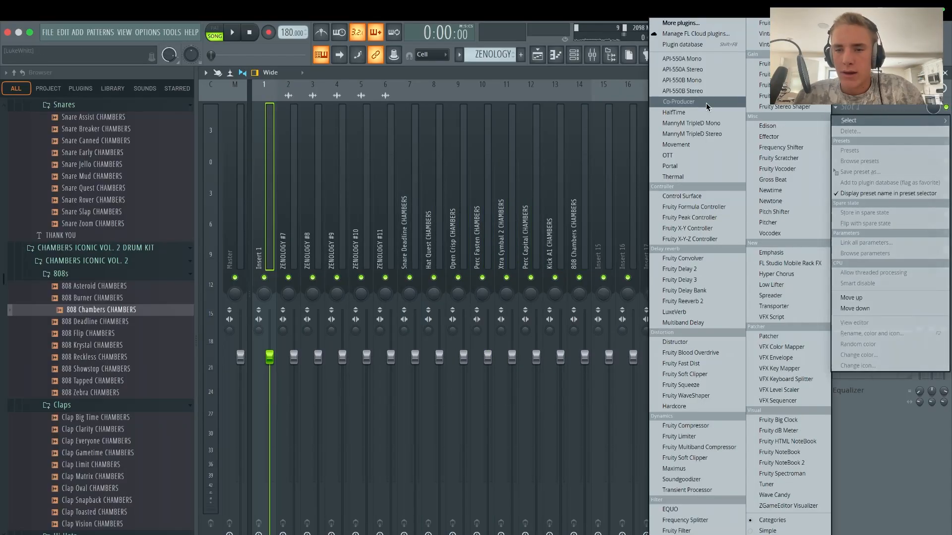
{"action": "left_click", "coordinate": [694, 156]}
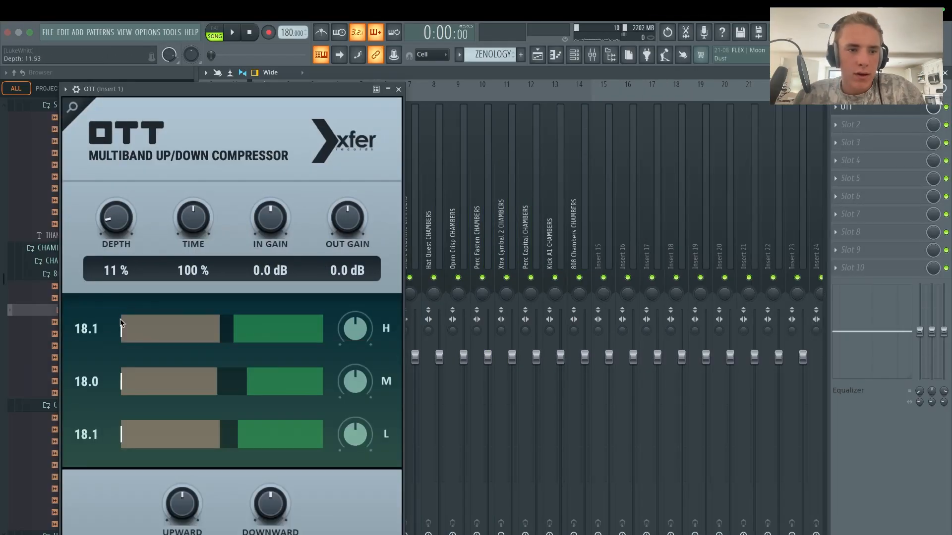
{"action": "left_click_drag", "start_coordinate": [120, 318], "coordinate": [119, 320]}
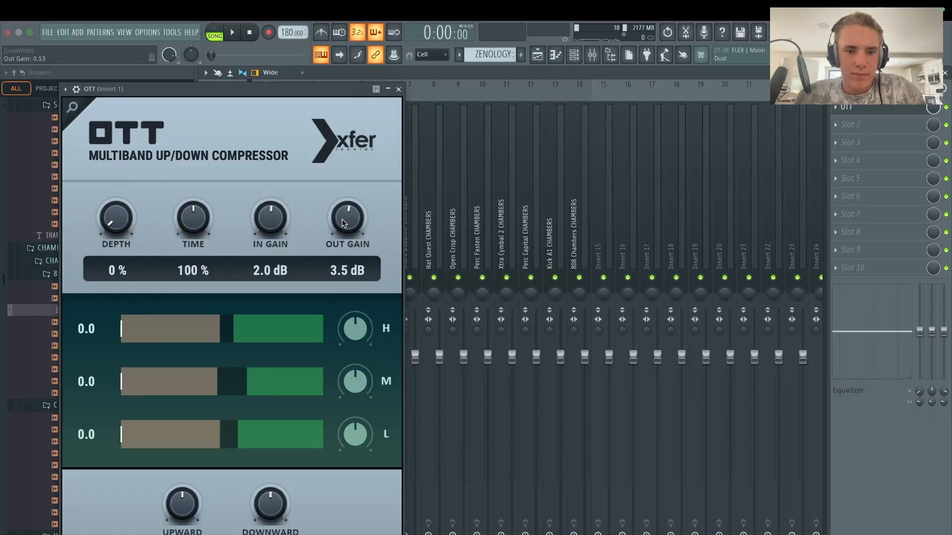
{"action": "left_click_drag", "start_coordinate": [279, 219], "coordinate": [279, 217]}
{"action": "key", "text": "Escape"}
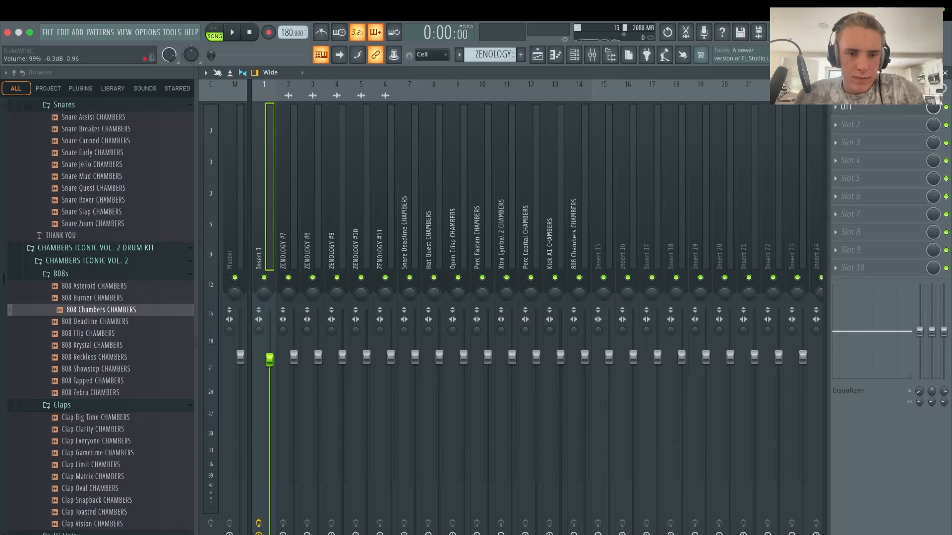
{"action": "key", "text": "space"}
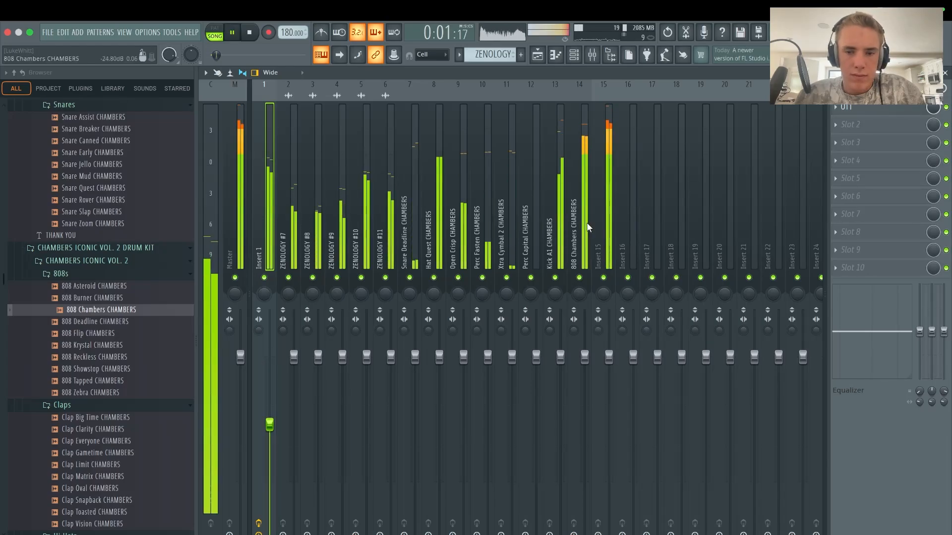
- Add OTT to Insert 15 with 0 % depth and raise its input and output gain
{"action": "left_click", "coordinate": [620, 241]}
{"action": "left_click", "coordinate": [606, 238]}
{"action": "left_click", "coordinate": [836, 107]}
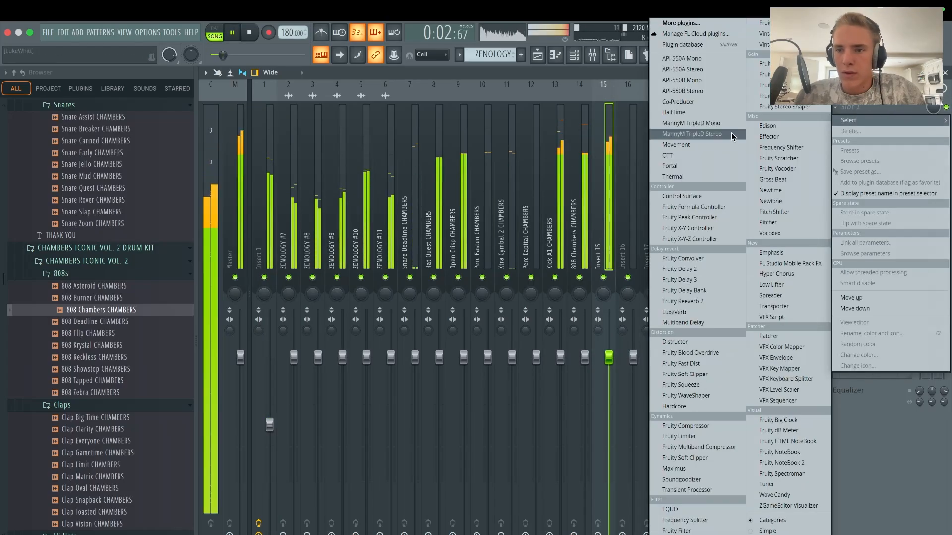
{"action": "left_click", "coordinate": [669, 155]}
{"action": "left_click", "coordinate": [667, 155]}
{"action": "left_click_drag", "start_coordinate": [59, 160], "coordinate": [70, 270]}
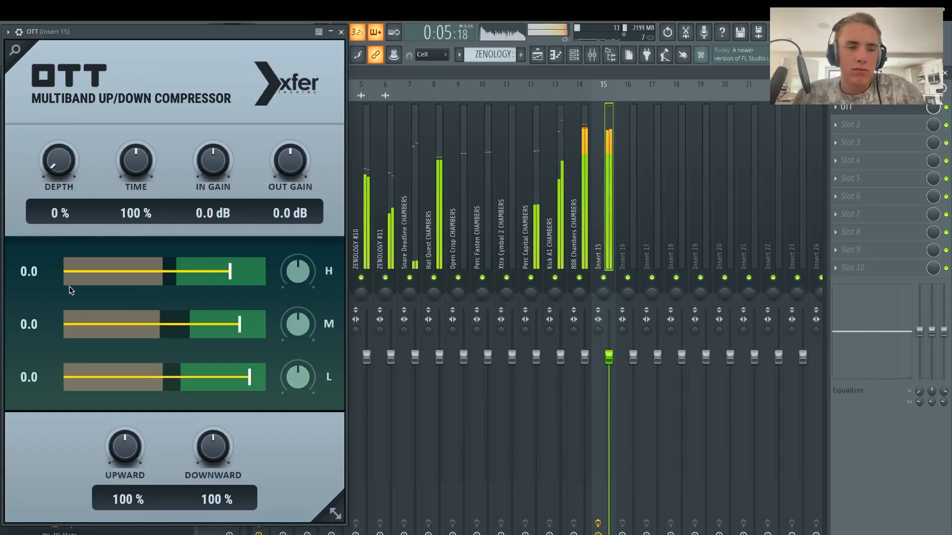
{"action": "left_click_drag", "start_coordinate": [213, 161], "coordinate": [285, 157]}
{"action": "left_click", "coordinate": [341, 32]}
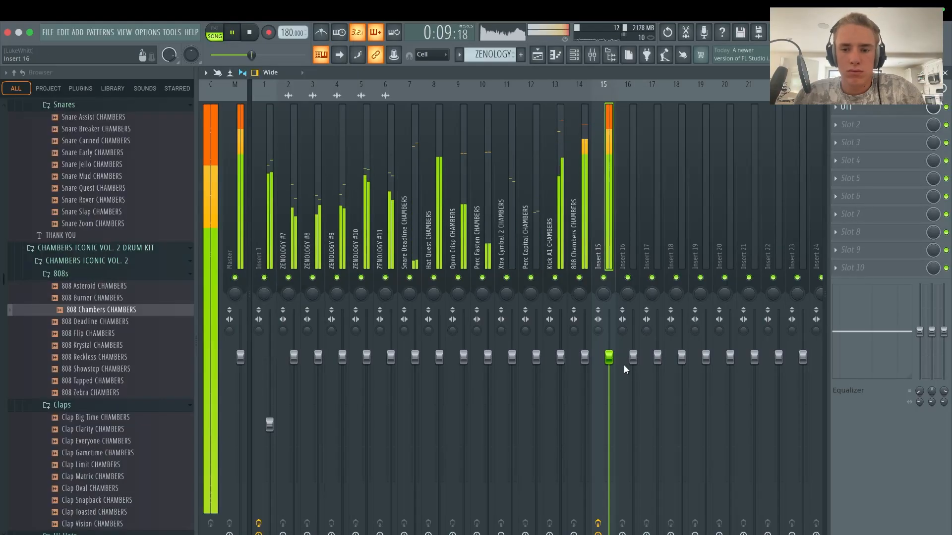
- Lower the Insert 15 fader and replay the beat to check the level
{"action": "key", "text": "space"}
{"action": "left_click_drag", "start_coordinate": [608, 356], "coordinate": [610, 423]}
{"action": "key", "text": "space"}
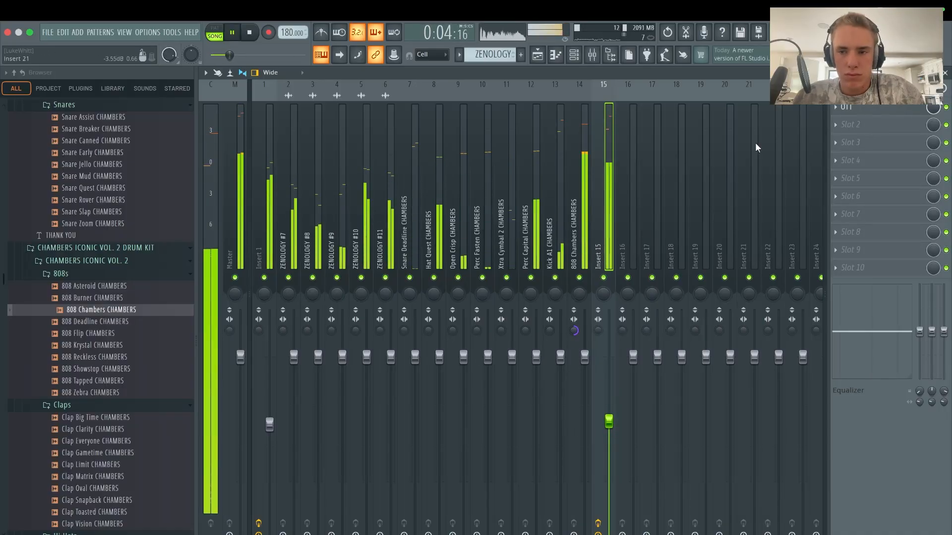
{"action": "left_click", "coordinate": [857, 107]}
{"action": "left_click", "coordinate": [341, 32]}
{"action": "left_click", "coordinate": [587, 260]}
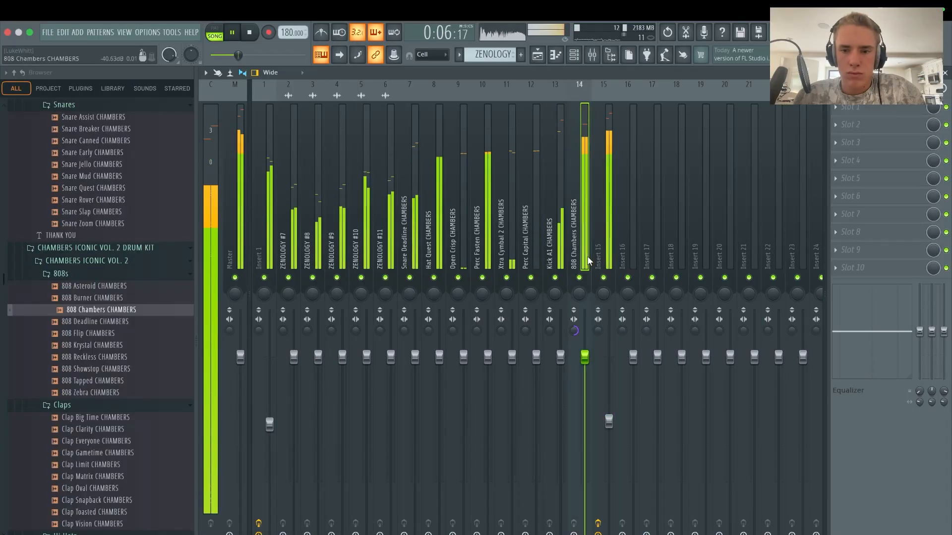
{"action": "left_click", "coordinate": [843, 107]}
{"action": "left_click", "coordinate": [496, 241]}
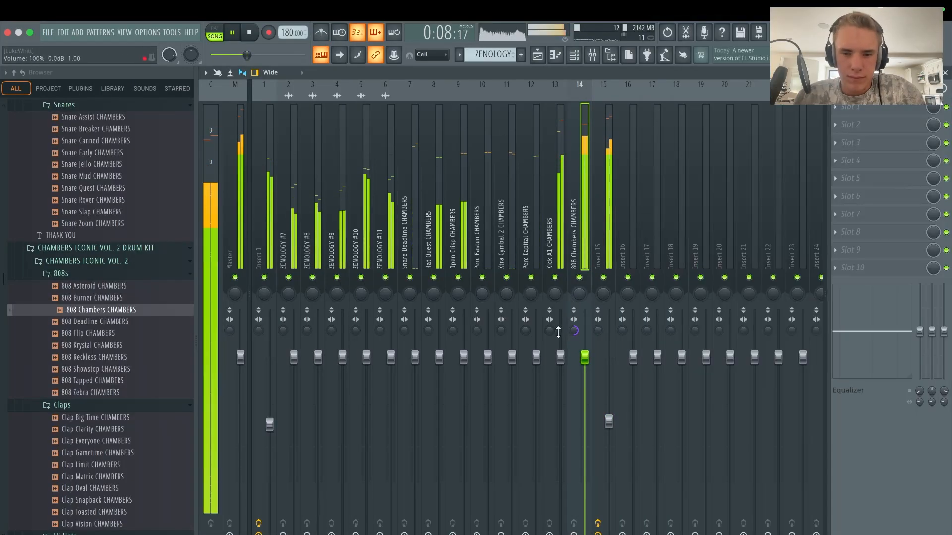
- Solo ZENOLOGY #7 and add Fruity Parametric EQ 2 with the 20Hz + 18kHz cut preset, moving the low cut to about 348 Hz
{"action": "left_click", "coordinate": [385, 278]}
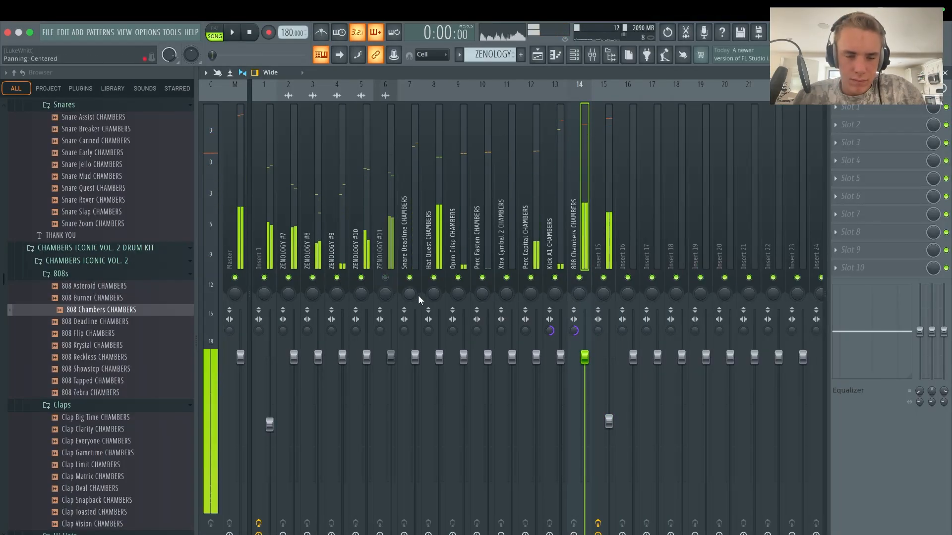
{"action": "right_click", "coordinate": [288, 277]}
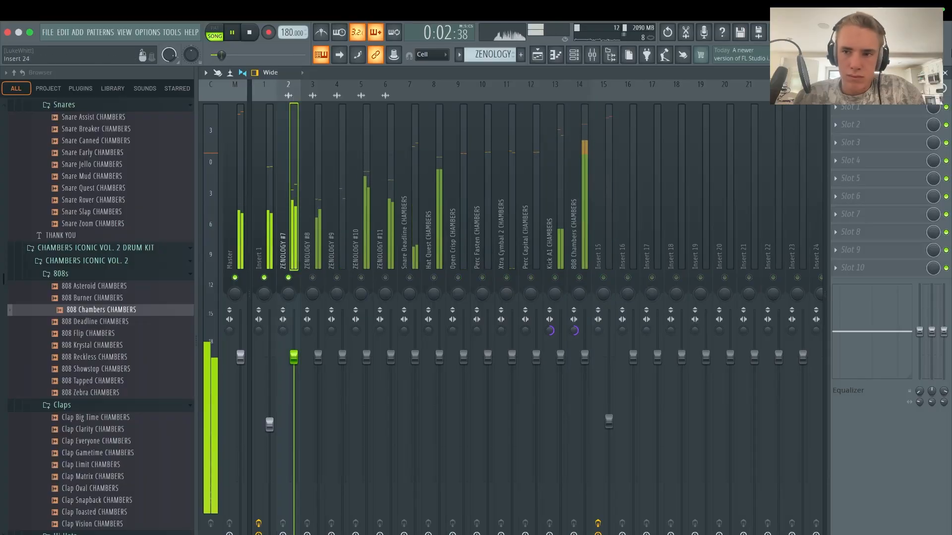
{"action": "left_click", "coordinate": [881, 109]}
{"action": "left_click", "coordinate": [788, 369]}
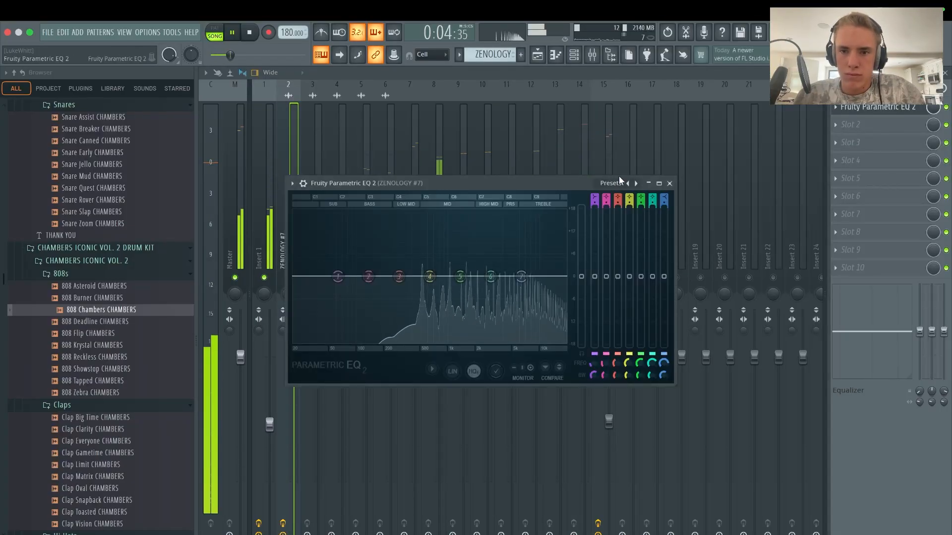
{"action": "left_click", "coordinate": [636, 182]}
{"action": "left_click", "coordinate": [636, 183]}
{"action": "left_click_drag", "start_coordinate": [298, 276], "coordinate": [407, 277]}
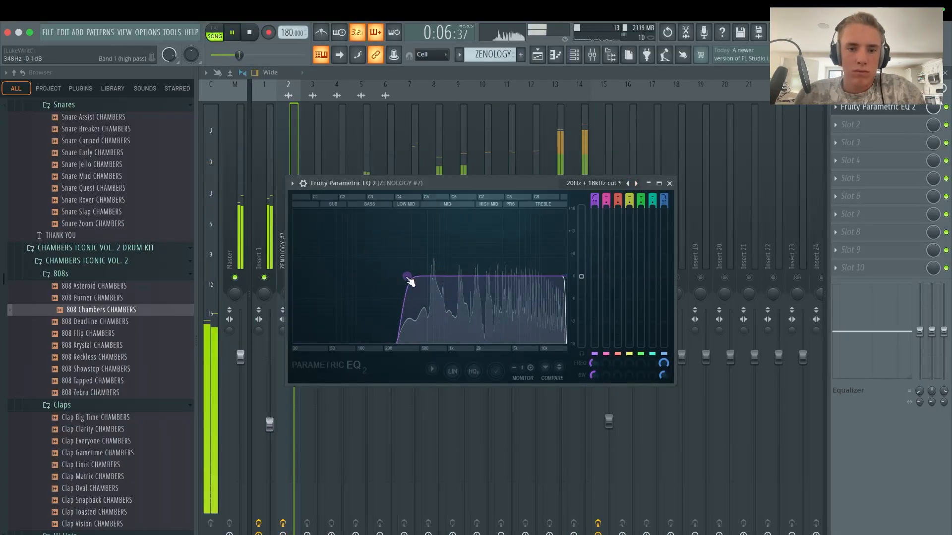
{"action": "key", "text": "Escape"}
- Unmute ZENOLOGY #8 and add Fruity Parametric EQ 2 with the 20Hz + 18kHz cut preset, raising its low cut frequency
{"action": "left_click", "coordinate": [317, 277]}
{"action": "left_click", "coordinate": [872, 110]}
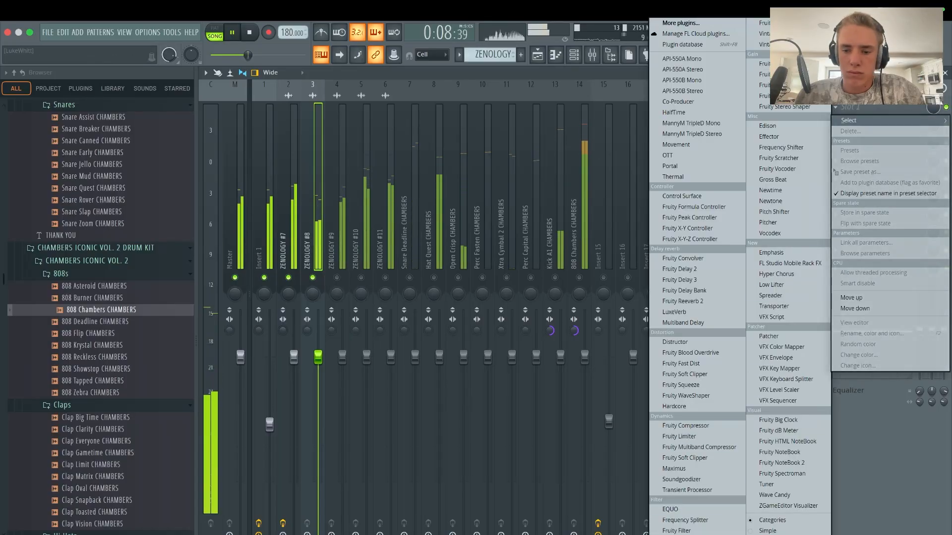
{"action": "left_click", "coordinate": [689, 533]}
{"action": "left_click", "coordinate": [550, 98]}
{"action": "left_click", "coordinate": [549, 98]}
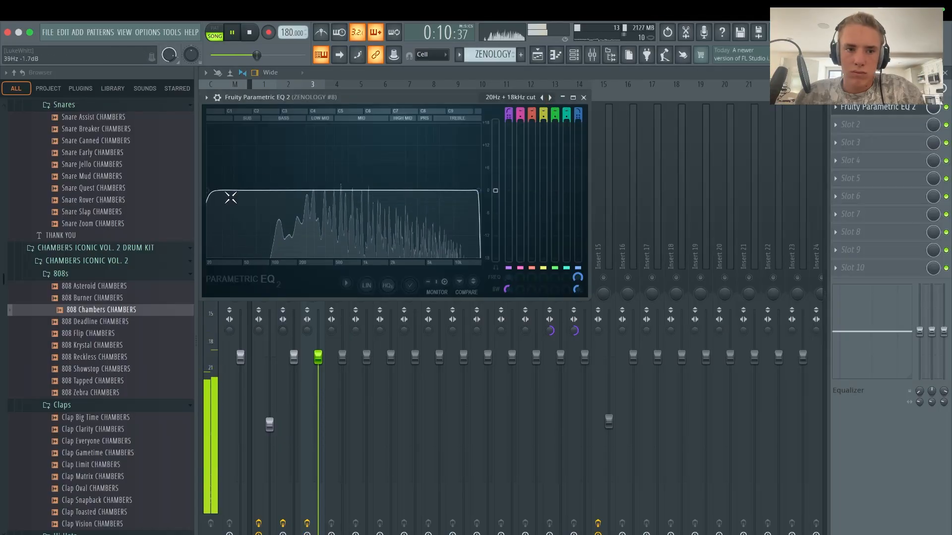
{"action": "left_click_drag", "start_coordinate": [210, 191], "coordinate": [282, 191]}
{"action": "key", "text": "Escape"}
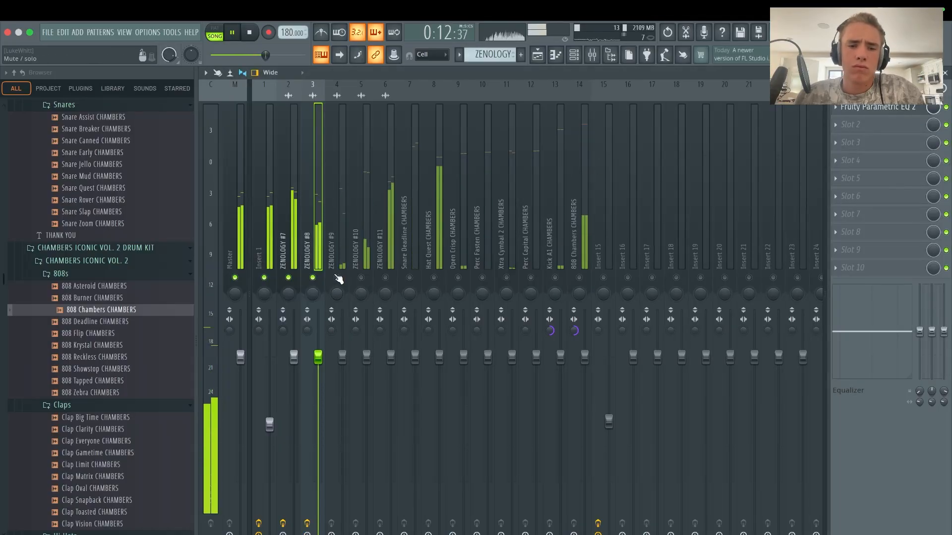
- Select ZENOLOGY #9 and add Fruity Parametric EQ 2 with the 20Hz + 18kHz cut preset, raising its low cut frequency
{"action": "left_click", "coordinate": [346, 239]}
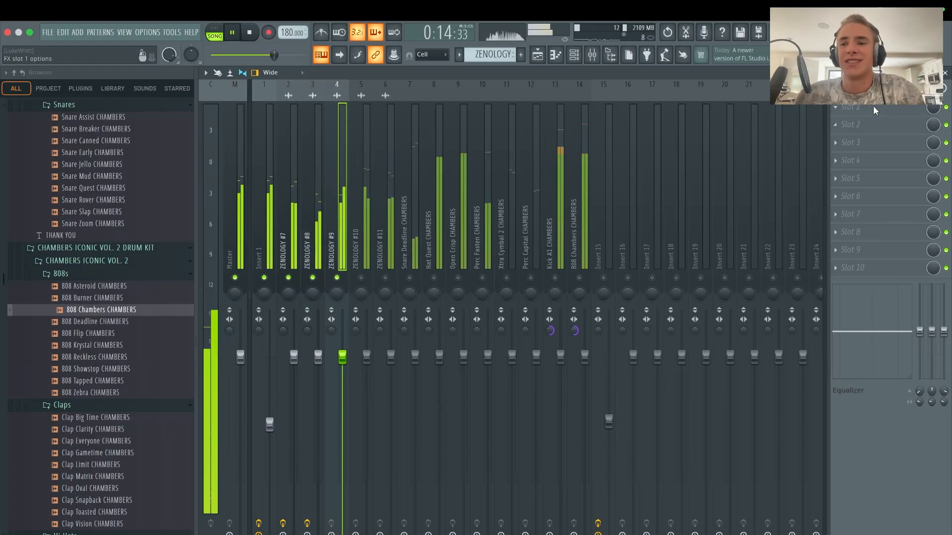
{"action": "left_click", "coordinate": [852, 107]}
{"action": "left_click", "coordinate": [696, 533]}
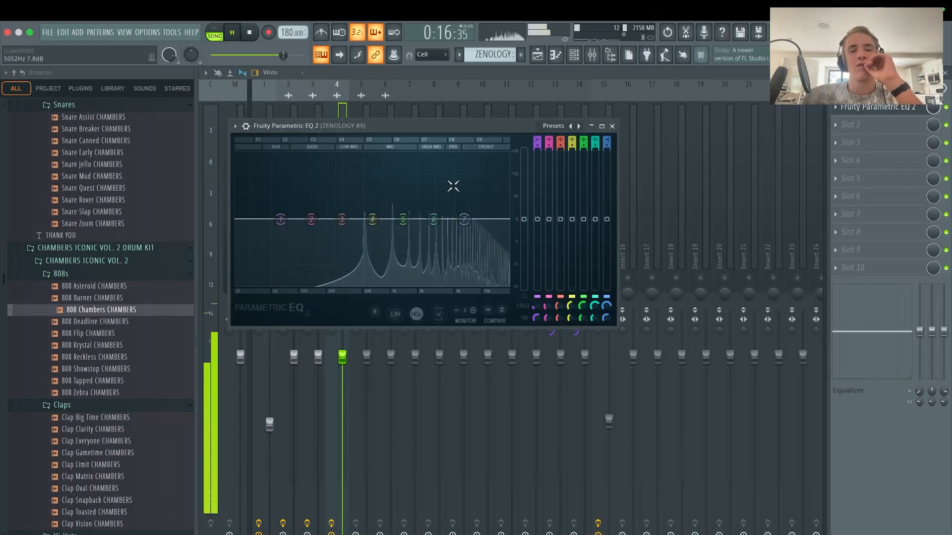
{"action": "left_click", "coordinate": [578, 126]}
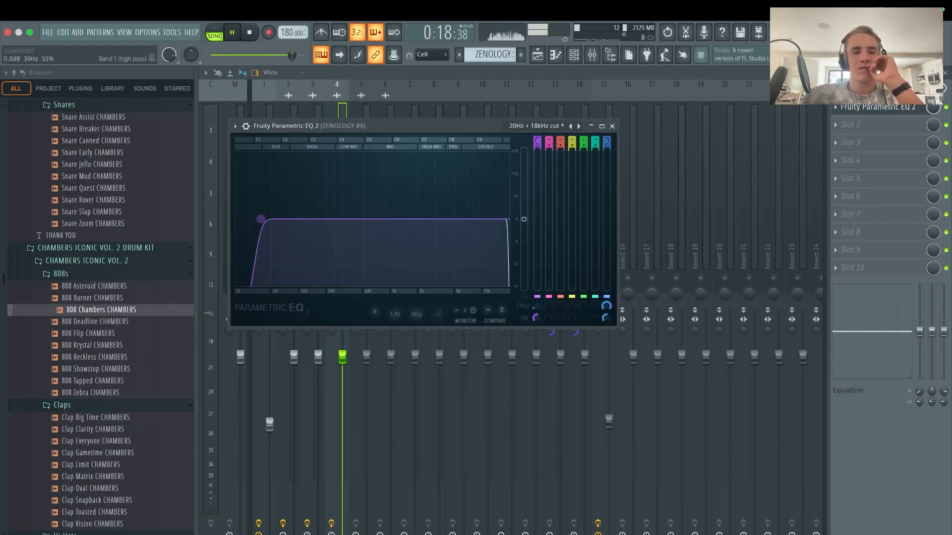
{"action": "left_click_drag", "start_coordinate": [261, 219], "coordinate": [340, 221]}
{"action": "key", "text": "Escape"}
- Unmute ZENOLOGY #10 and add Fruity Parametric EQ 2 with the 20Hz + 18kHz cut preset, lowering the high cut to about 2219 Hz
{"action": "left_click", "coordinate": [361, 277]}
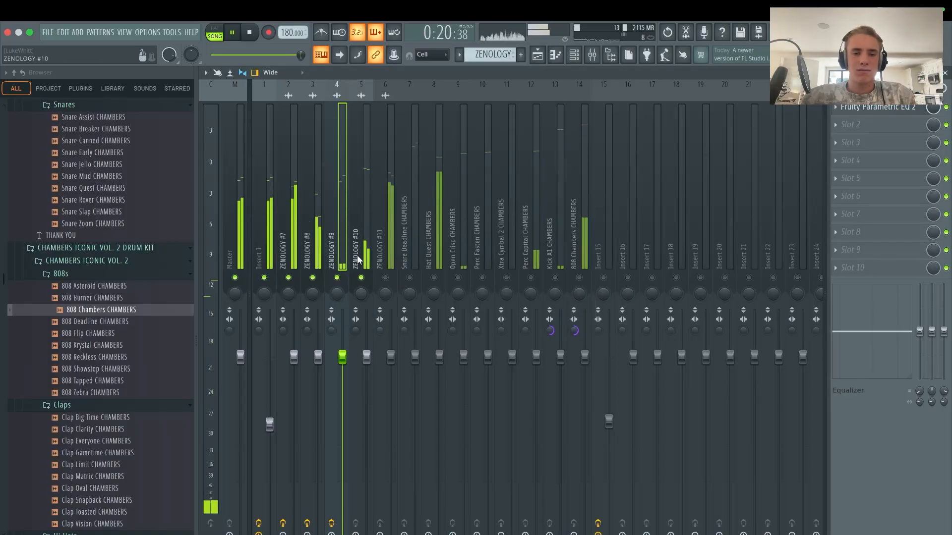
{"action": "left_click", "coordinate": [358, 259]}
{"action": "left_click", "coordinate": [873, 107]}
{"action": "left_click", "coordinate": [693, 527]}
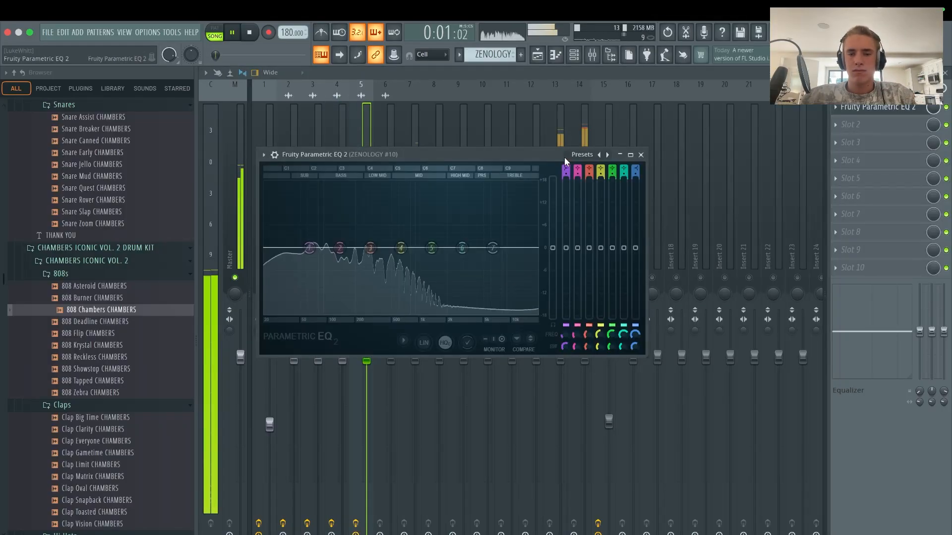
{"action": "left_click", "coordinate": [606, 155]}
{"action": "left_click_drag", "start_coordinate": [534, 249], "coordinate": [451, 247]}
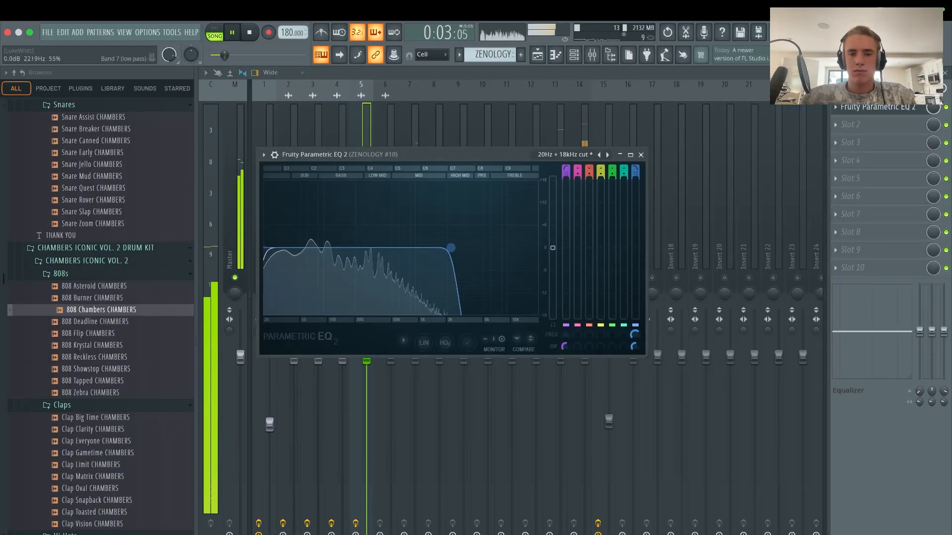
{"action": "key", "text": "Escape"}
- Solo ZENOLOGY #7, bring in ZENOLOGY #8 and #9, and balance their faders with #7 and #9 lowered
{"action": "left_click", "coordinate": [385, 278]}
{"action": "left_click", "coordinate": [386, 262]}
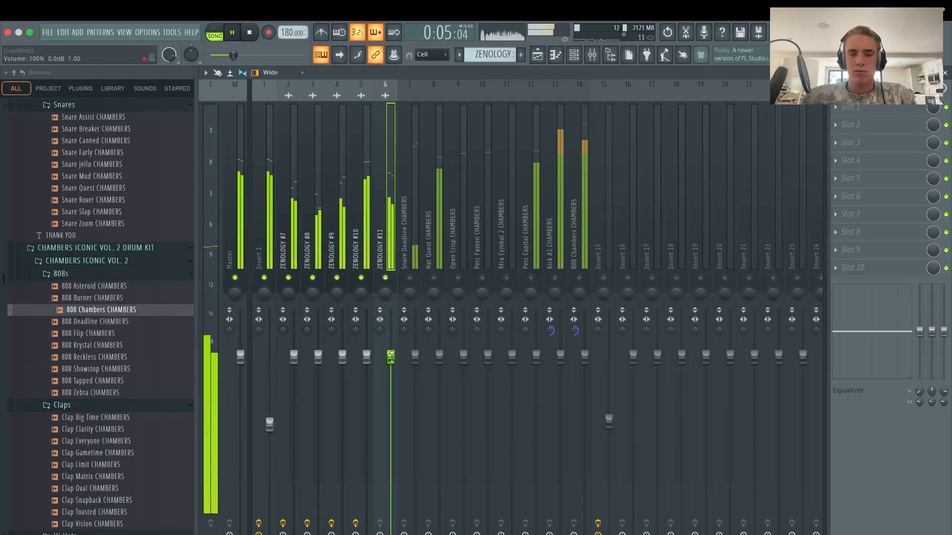
{"action": "right_click", "coordinate": [288, 277]}
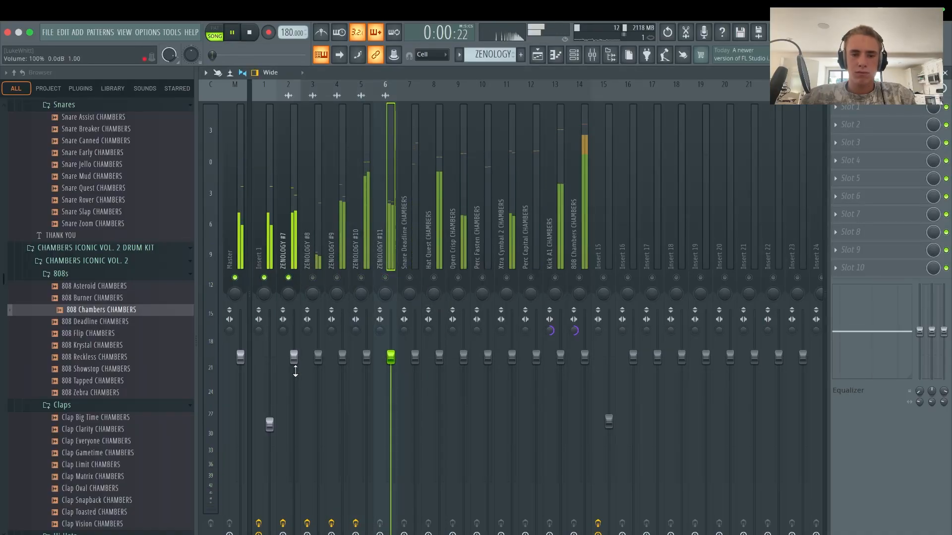
{"action": "left_click", "coordinate": [313, 278]}
{"action": "left_click_drag", "start_coordinate": [297, 355], "coordinate": [297, 369]}
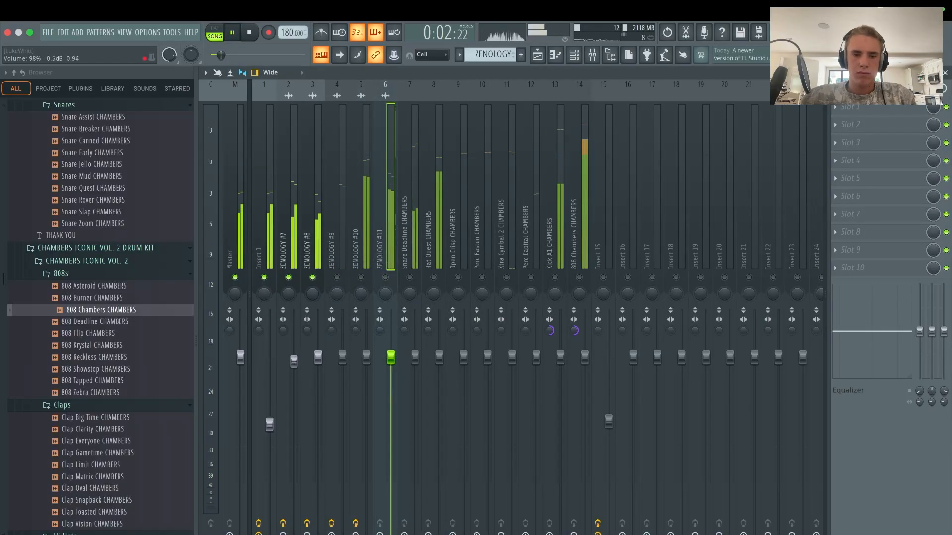
{"action": "left_click", "coordinate": [342, 358], "text": "ctrl"}
- Unmute ZENOLOGY #10, lower its fader, merge its stereo separation to 100% and move the track past ZENOLOGY #11
{"action": "left_click", "coordinate": [362, 278]}
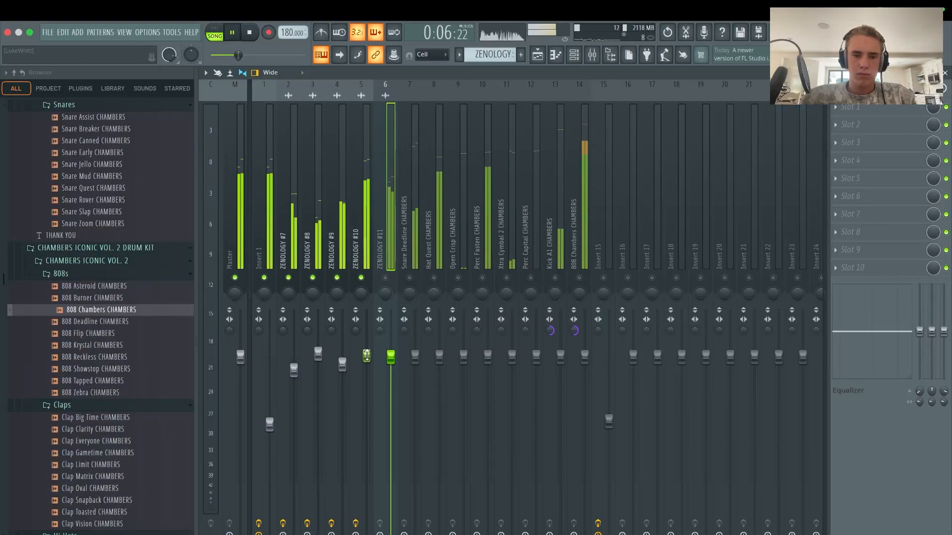
{"action": "left_click_drag", "start_coordinate": [356, 330], "coordinate": [356, 297]}
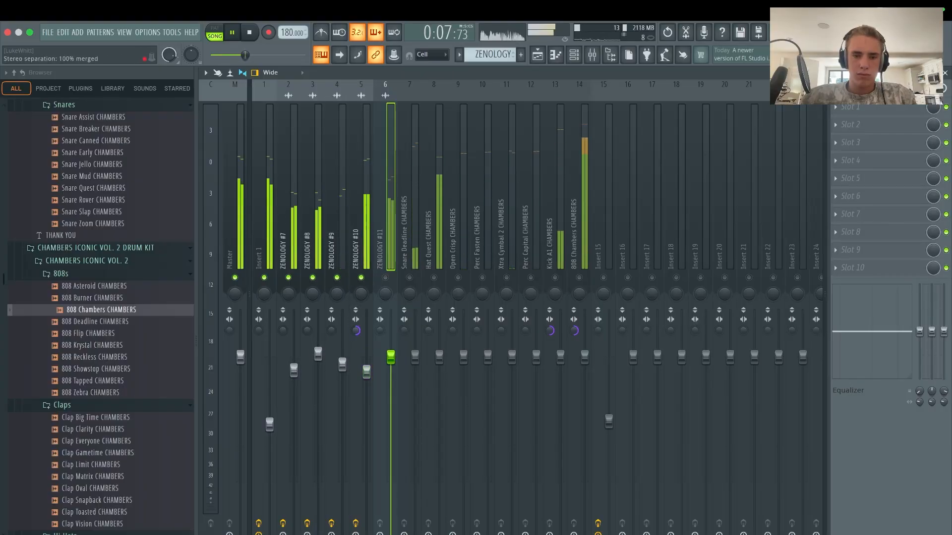
{"action": "left_click", "coordinate": [369, 269]}
{"action": "key", "text": "alt+Right"}
{"action": "left_click", "coordinate": [367, 271]}
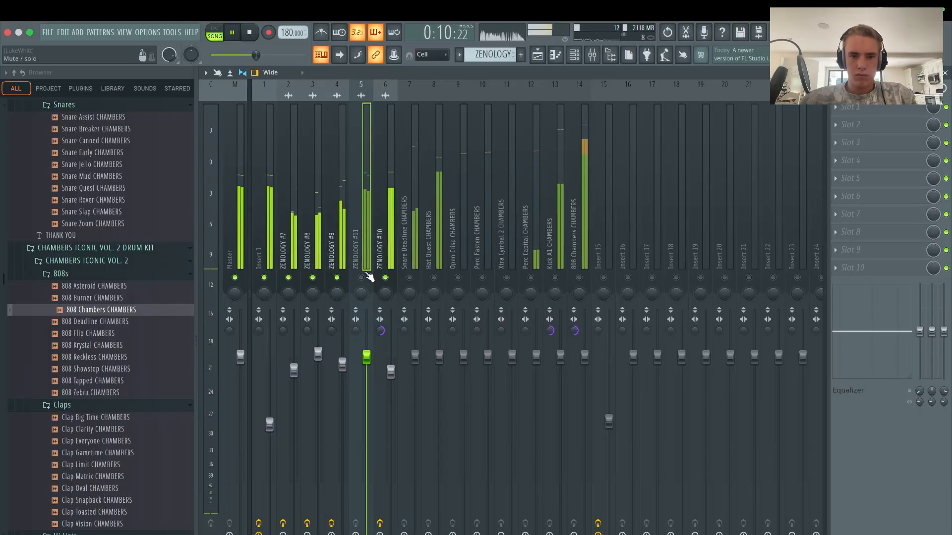
- Unmute ZENOLOGY #11 and lower its fader, and bring Snare Deadline, Hat Quest and Insert 15 back into the mix
{"action": "left_click", "coordinate": [362, 278]}
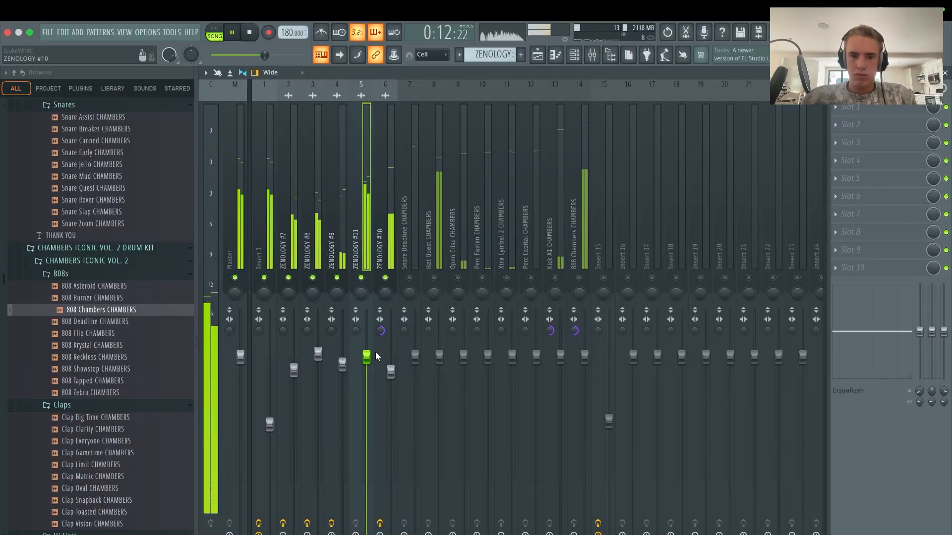
{"action": "left_click_drag", "start_coordinate": [377, 356], "coordinate": [377, 383]}
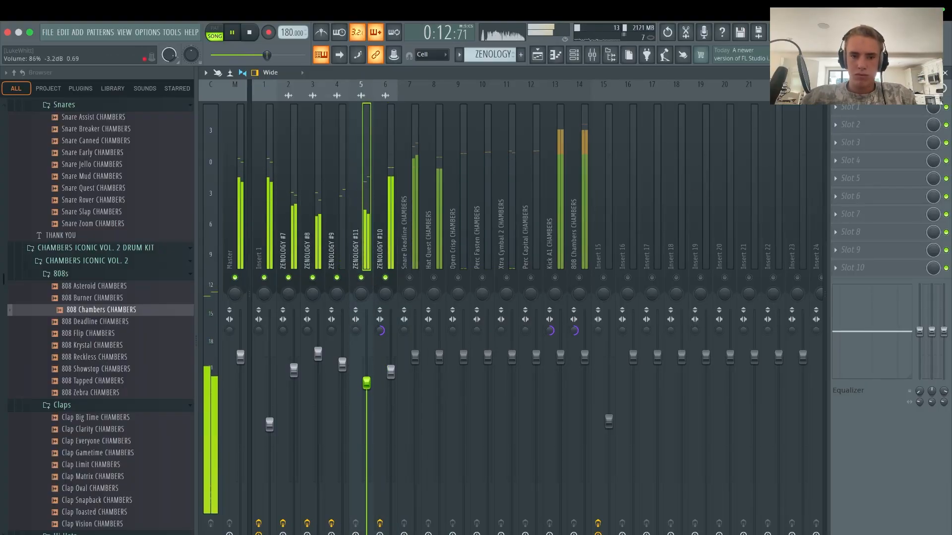
{"action": "left_click", "coordinate": [409, 277]}
{"action": "left_click", "coordinate": [433, 278]}
{"action": "left_click", "coordinate": [603, 278]}
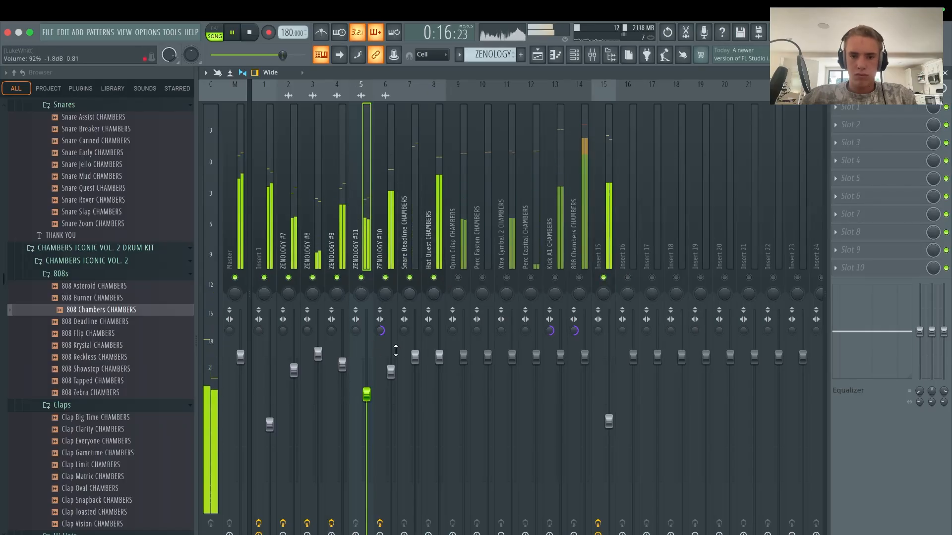
- Raise the Snare Deadline fader and unmute Open Crisp, Perc Fasten, Xtra Cymbal 2 and Perc Capital, raising Open Crisp and Xtra Cymbal 2
{"action": "left_click_drag", "start_coordinate": [415, 354], "coordinate": [444, 353]}
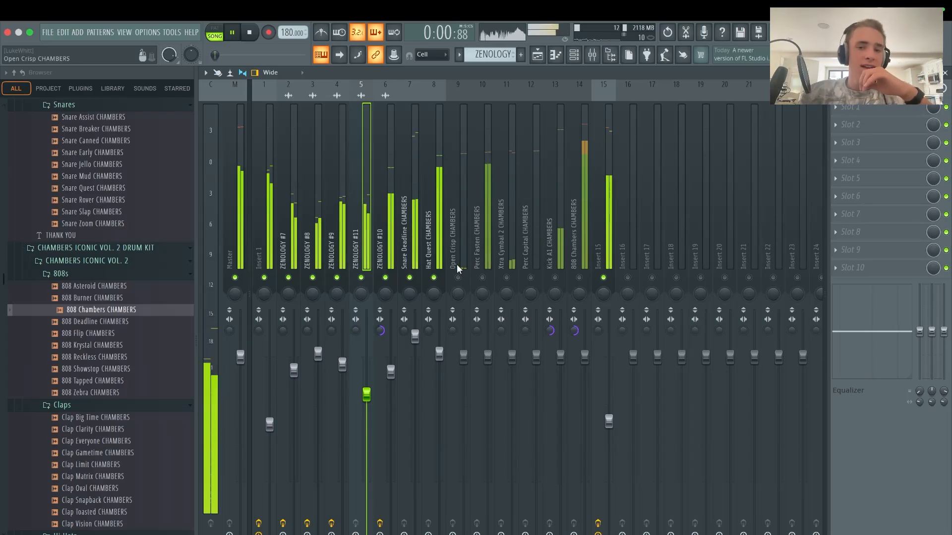
{"action": "left_click", "coordinate": [459, 277]}
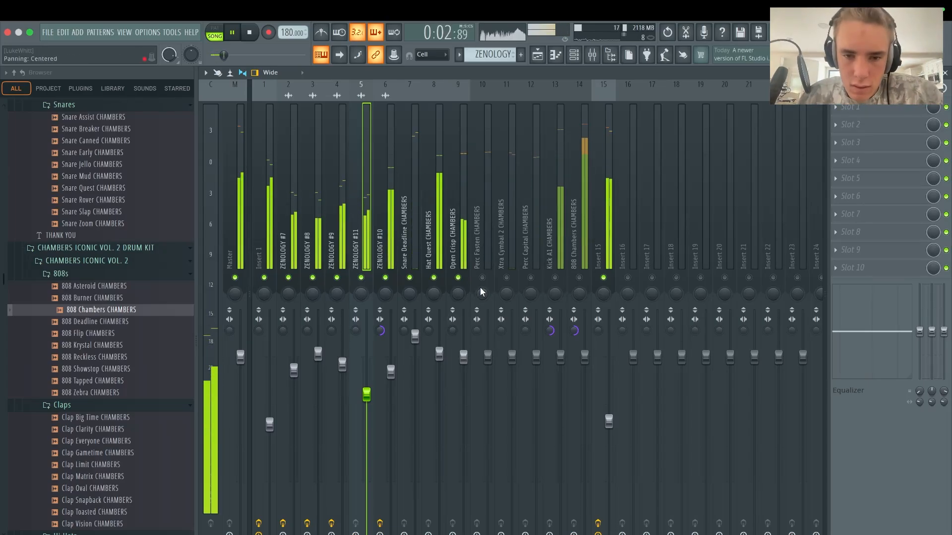
{"action": "left_click_drag", "start_coordinate": [441, 353], "coordinate": [441, 355]}
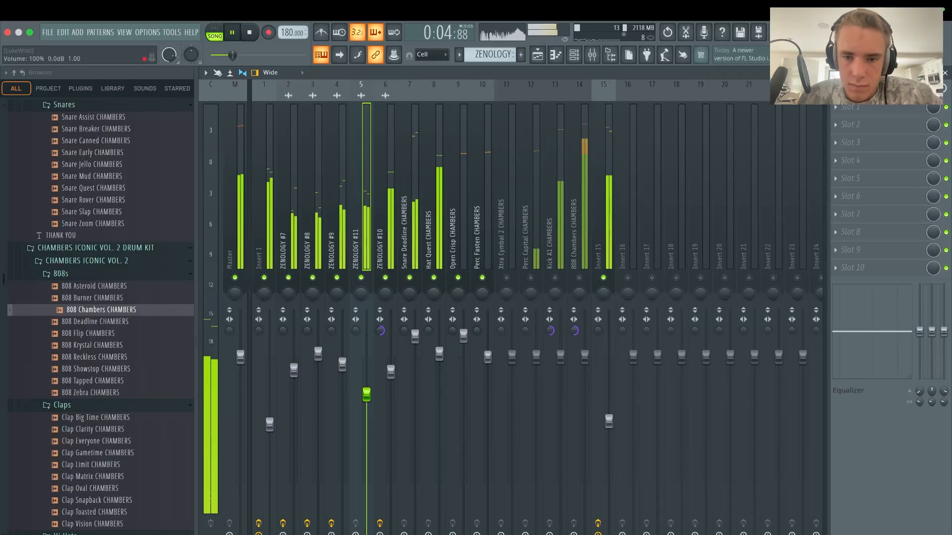
{"action": "left_click", "coordinate": [506, 277]}
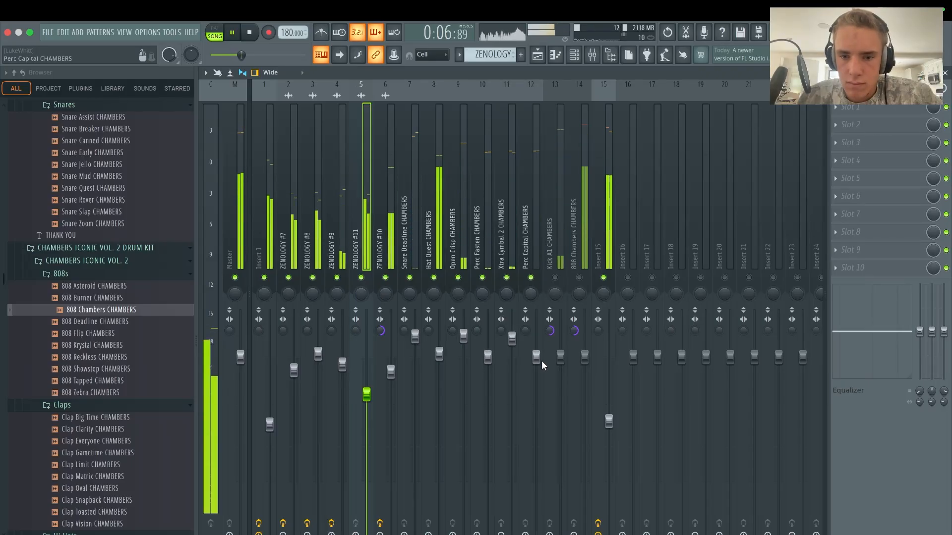
- Unmute Kick A1 and 808 Chambers, and add API-550B Mono to Kick A1 with its high-frequency band boosted
{"action": "left_click", "coordinate": [576, 241]}
{"action": "left_click", "coordinate": [560, 242]}
{"action": "left_click", "coordinate": [850, 107]}
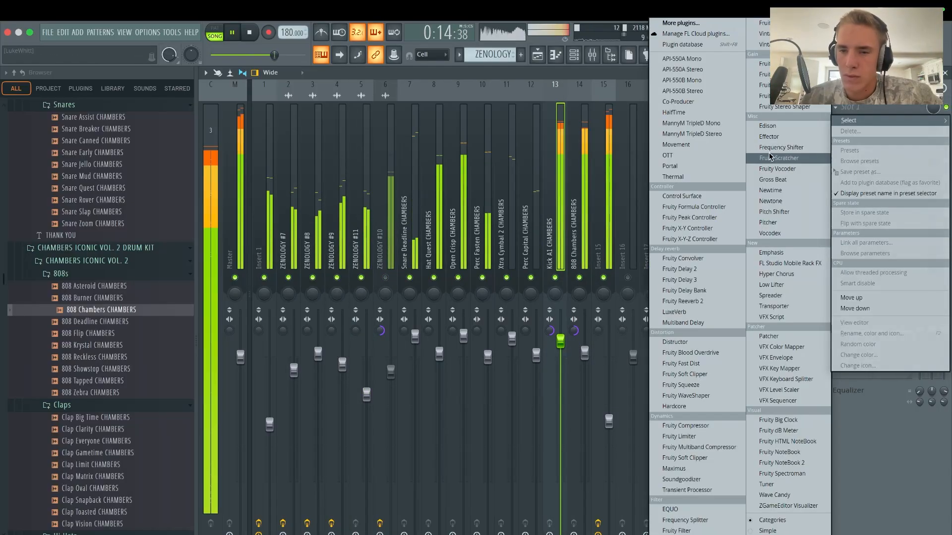
{"action": "left_click", "coordinate": [684, 80]}
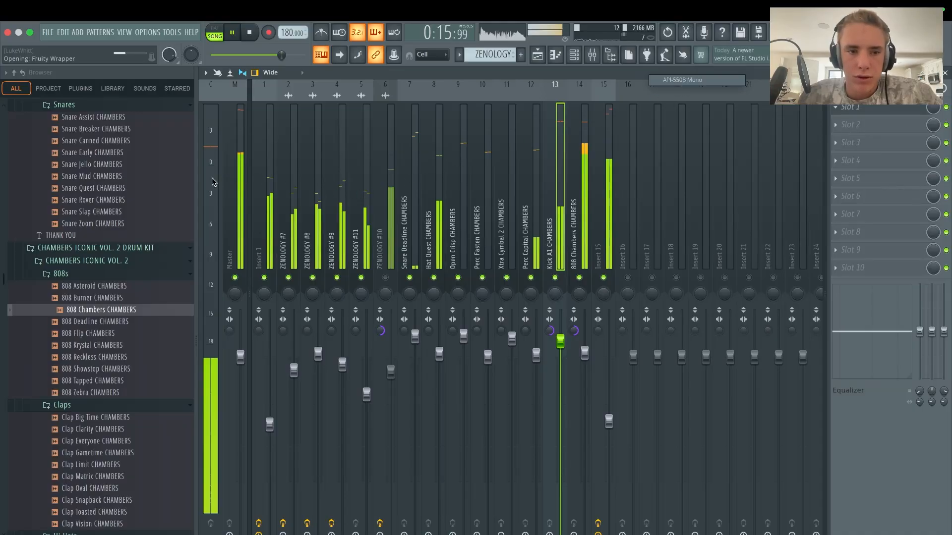
{"action": "left_click", "coordinate": [113, 187]}
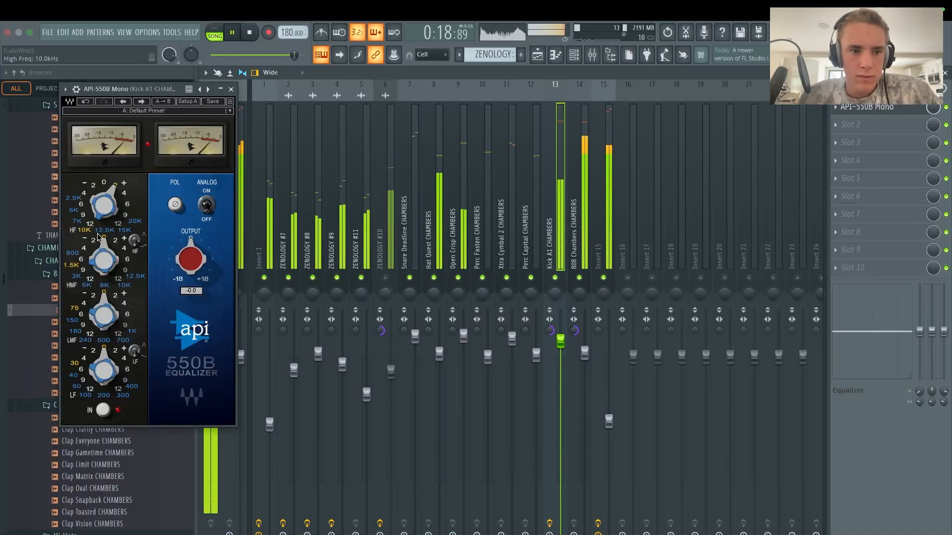
- Add Fruity Parametric EQ 2 to 808 Chambers with the 20Hz + 18kHz cut preset and lower its high cut frequency
{"action": "left_click", "coordinate": [584, 244]}
{"action": "left_click", "coordinate": [835, 107]}
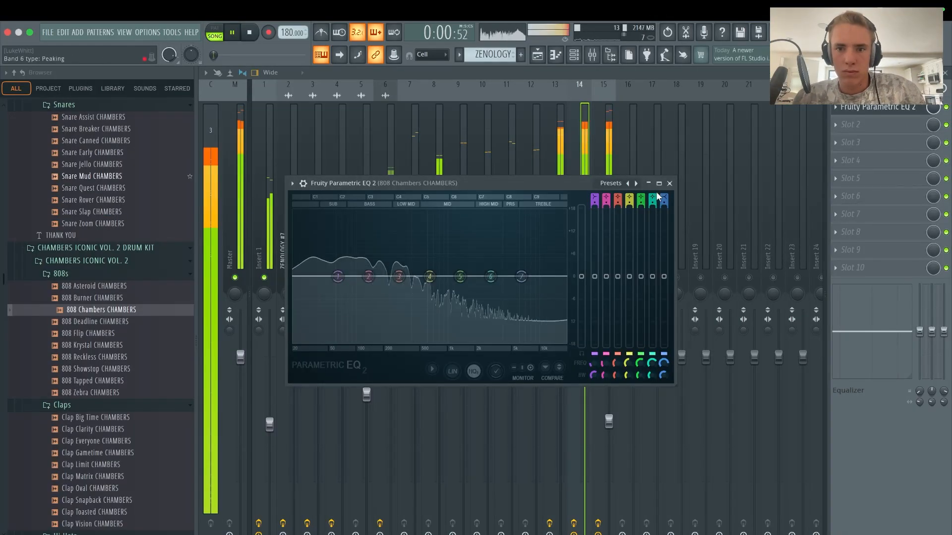
{"action": "left_click", "coordinate": [635, 183]}
{"action": "left_click", "coordinate": [636, 183]}
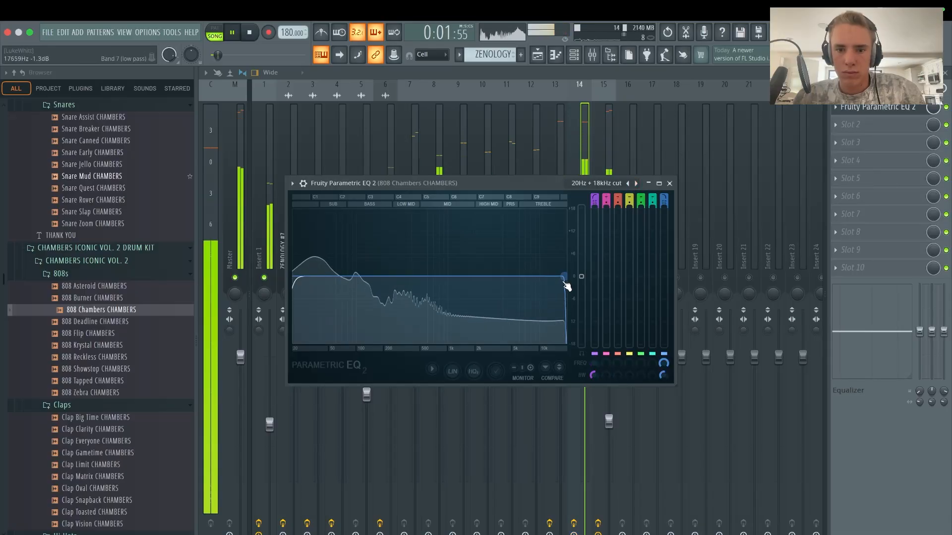
{"action": "left_click_drag", "start_coordinate": [564, 277], "coordinate": [497, 277]}
{"action": "key", "text": "Escape"}
- Stop playback and move all the playlist clips so the full beat starts at bar 17
{"action": "key", "text": "space"}
{"action": "left_click", "coordinate": [537, 55]}
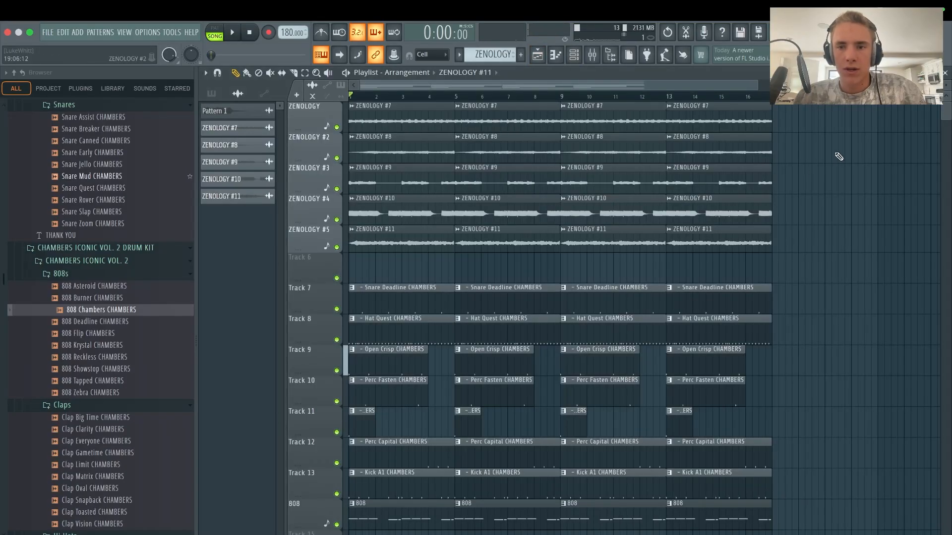
{"action": "key", "text": "ctrl+a"}
{"action": "left_click_drag", "start_coordinate": [381, 119], "coordinate": [765, 119]}
{"action": "scroll", "coordinate": [384, 239], "scroll_direction": "down", "scroll_amount": 3}
- Try a copy of the ZENOLOGY #7 clip at bar 1 as the intro and play it
{"action": "left_click", "coordinate": [595, 131], "text": "ctrl"}
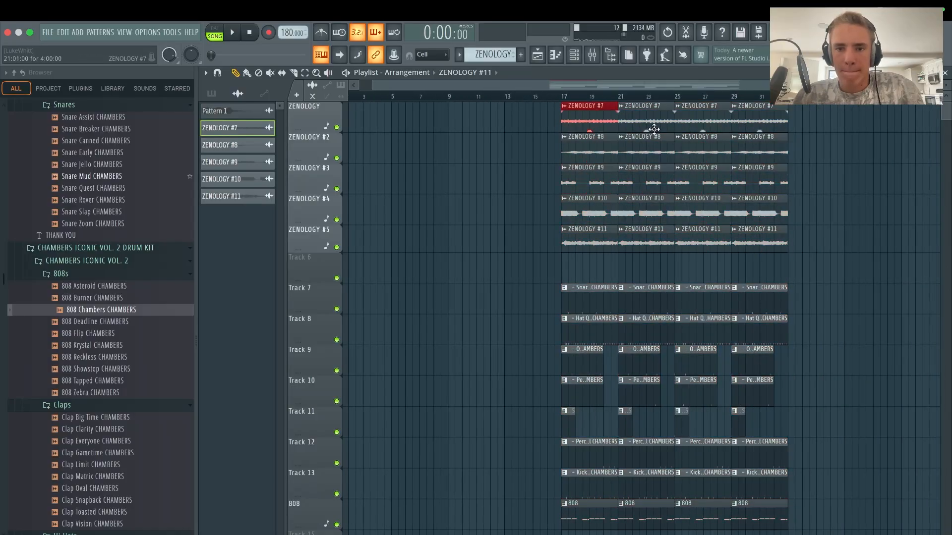
{"action": "left_click_drag", "start_coordinate": [652, 131], "coordinate": [25, 121]}
{"action": "key", "text": "space"}
- Copy ZENOLOGY #8 to bar 1 in place of the ZENOLOGY #7 clip and duplicate it through bar 16
{"action": "left_click_drag", "start_coordinate": [642, 138], "coordinate": [359, 139]}
{"action": "key", "text": "space"}
{"action": "right_click", "coordinate": [385, 115]}
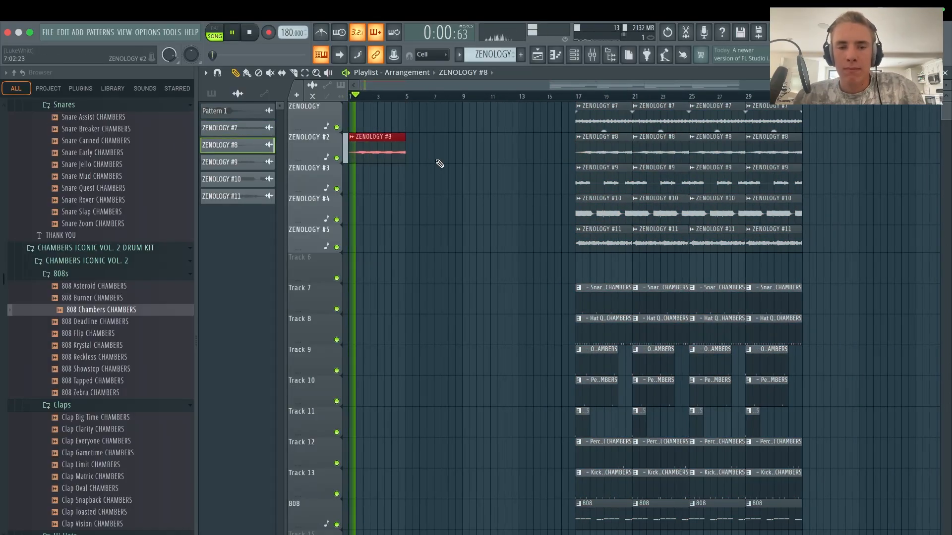
{"action": "key", "text": "ctrl+b"}
{"action": "left_click", "coordinate": [483, 231]}
{"action": "right_click", "coordinate": [484, 231]}
{"action": "left_click_drag", "start_coordinate": [498, 140], "coordinate": [357, 148]}
{"action": "key", "text": "ctrl+b"}
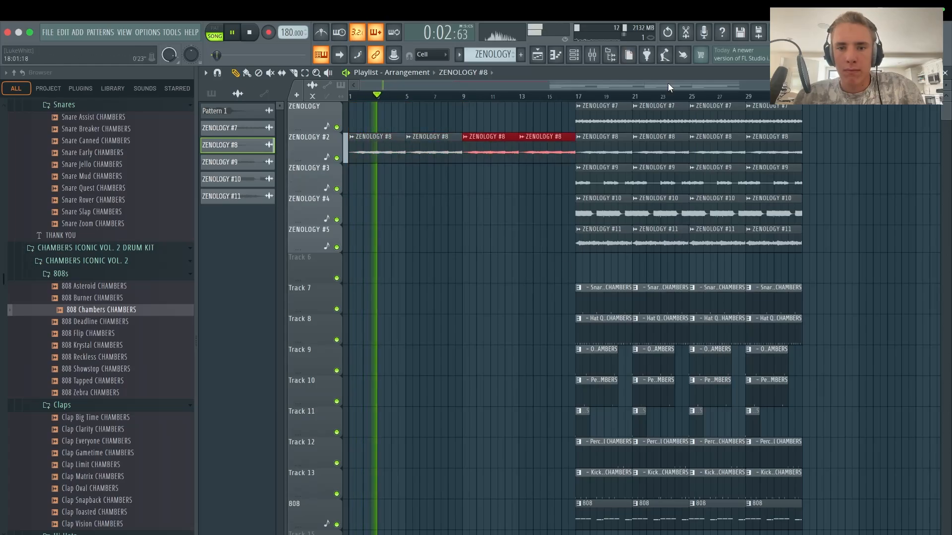
{"action": "left_click_drag", "start_coordinate": [584, 105], "coordinate": [604, 162]}
{"action": "key", "text": "ctrl+b"}
{"action": "left_click", "coordinate": [652, 121]}
{"action": "key", "text": "ctrl+z"}
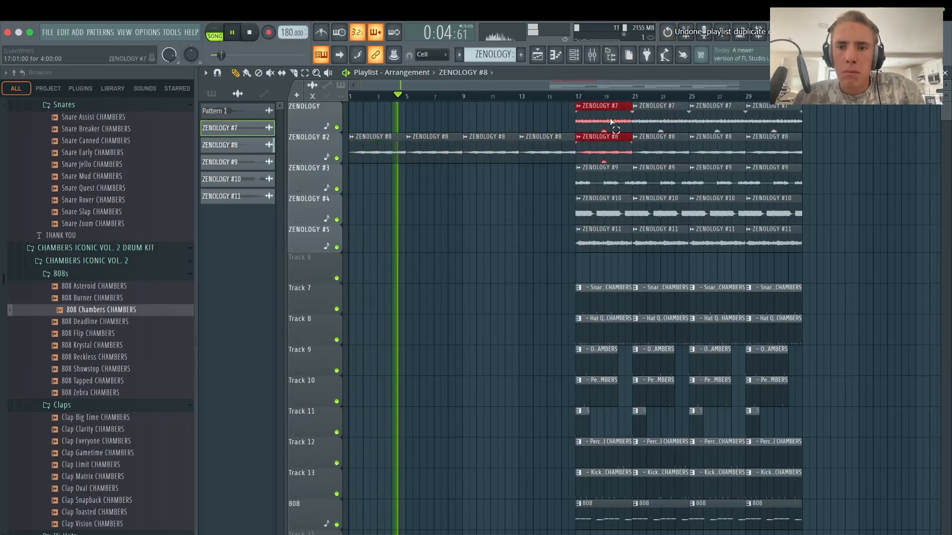
- Copy a ZENOLOGY #7 clip to bar 5 and duplicate it through bar 16
{"action": "left_click", "coordinate": [671, 111], "text": "ctrl"}
{"action": "left_click_drag", "start_coordinate": [671, 111], "coordinate": [448, 114]}
{"action": "key", "text": "ctrl+b"}
{"action": "key", "text": "ctrl+b"}
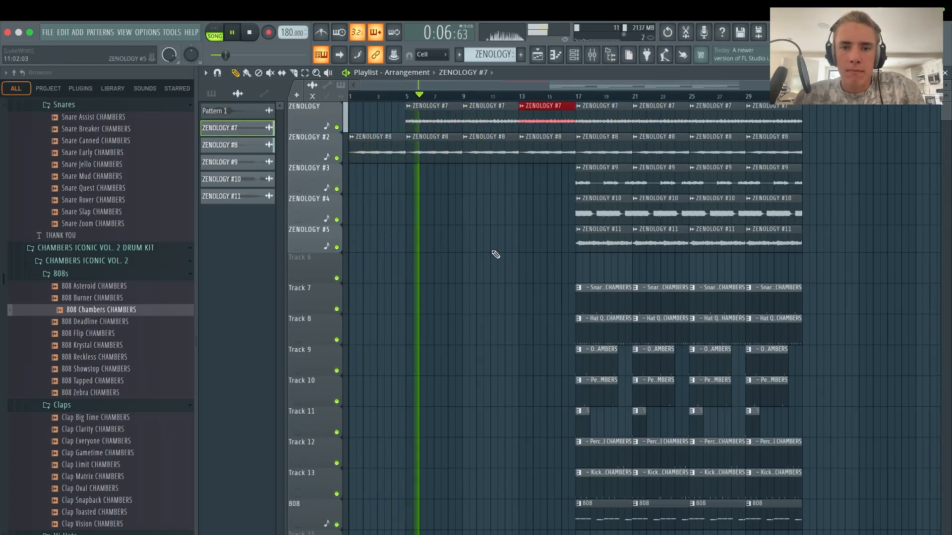
- Copy a ZENOLOGY #10 clip to bar 9 and duplicate it through bar 16
{"action": "left_click_drag", "start_coordinate": [671, 212], "coordinate": [501, 215]}
{"action": "key", "text": "ctrl+b"}
{"action": "left_click", "coordinate": [530, 280]}
{"action": "right_click", "coordinate": [530, 281]}
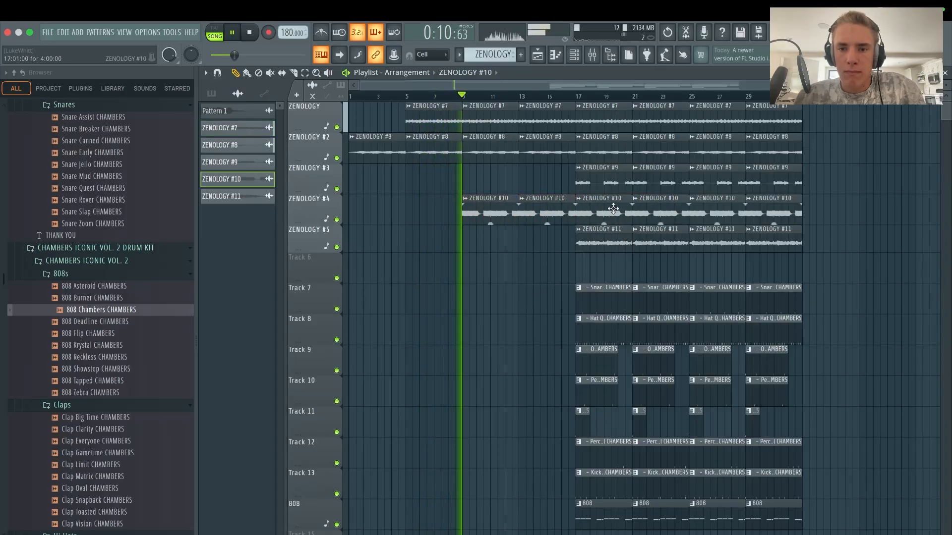
- Delete the four ZENOLOGY #10 clips from bar 17 onward
{"action": "right_click", "coordinate": [613, 209]}
{"action": "right_click", "coordinate": [660, 212]}
{"action": "right_click", "coordinate": [699, 215]}
{"action": "right_click", "coordinate": [764, 213]}
- Unmute ZENOLOGY #10 in the mixer and return to the playlist
{"action": "left_click", "coordinate": [592, 54]}
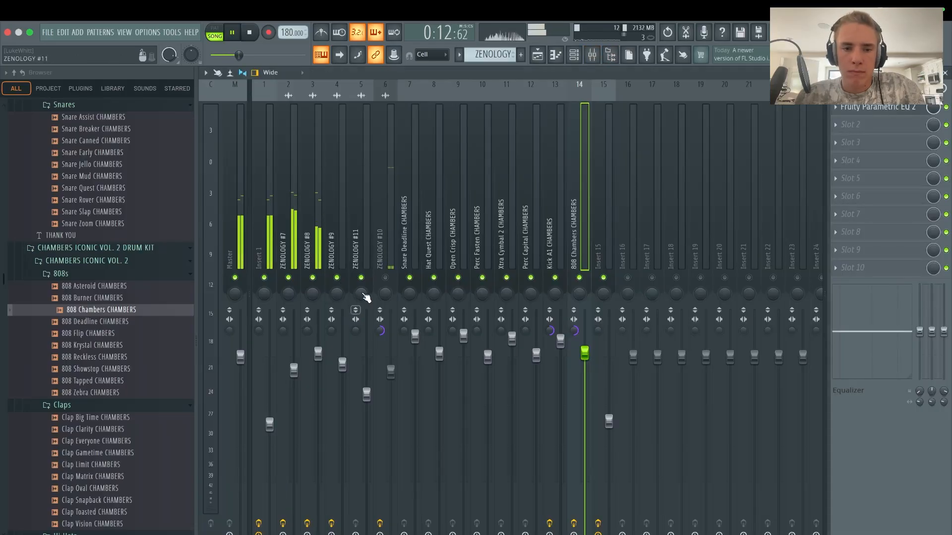
{"action": "left_click", "coordinate": [385, 277]}
{"action": "left_click", "coordinate": [537, 55]}
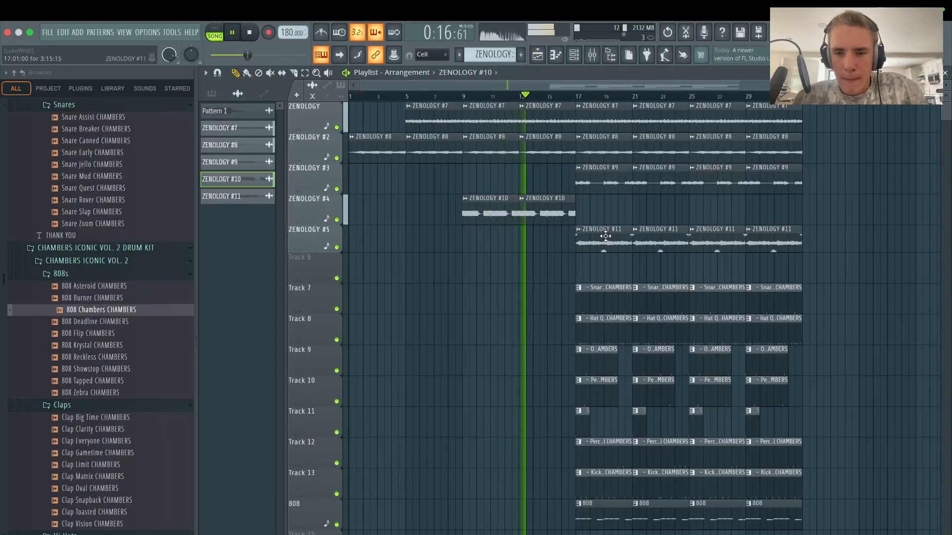
- Delete the ZENOLOGY #11 clips at bars 17, 21 and 25 and the ZENOLOGY #9 clips at bars 17 and 21
{"action": "right_click", "coordinate": [604, 243]}
{"action": "right_click", "coordinate": [660, 243]}
{"action": "right_click", "coordinate": [716, 243]}
{"action": "right_click", "coordinate": [591, 189]}
{"action": "right_click", "coordinate": [654, 184]}
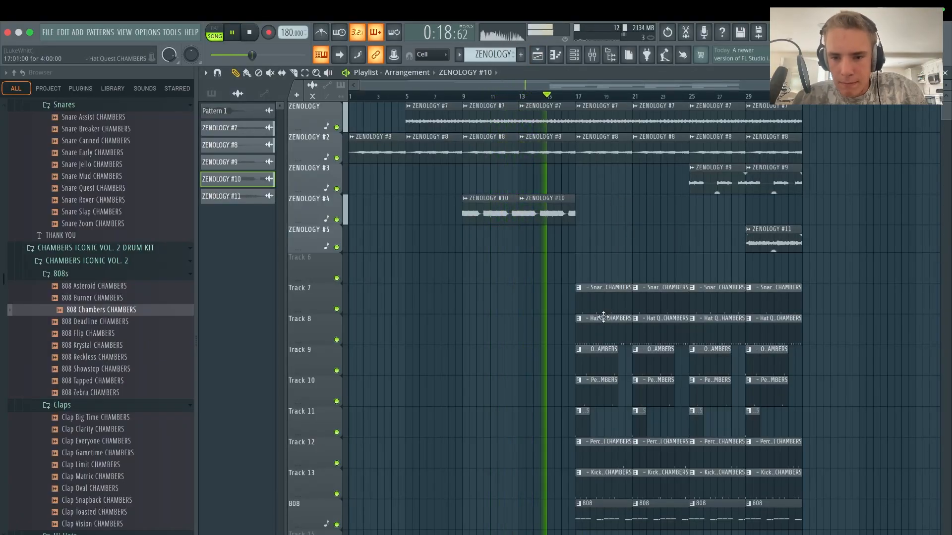
- Delete the Perc Capital clips at bars 17 and 21 on Track 12 and play back the arrangement
{"action": "scroll", "coordinate": [606, 308], "scroll_direction": "down", "scroll_amount": 2}
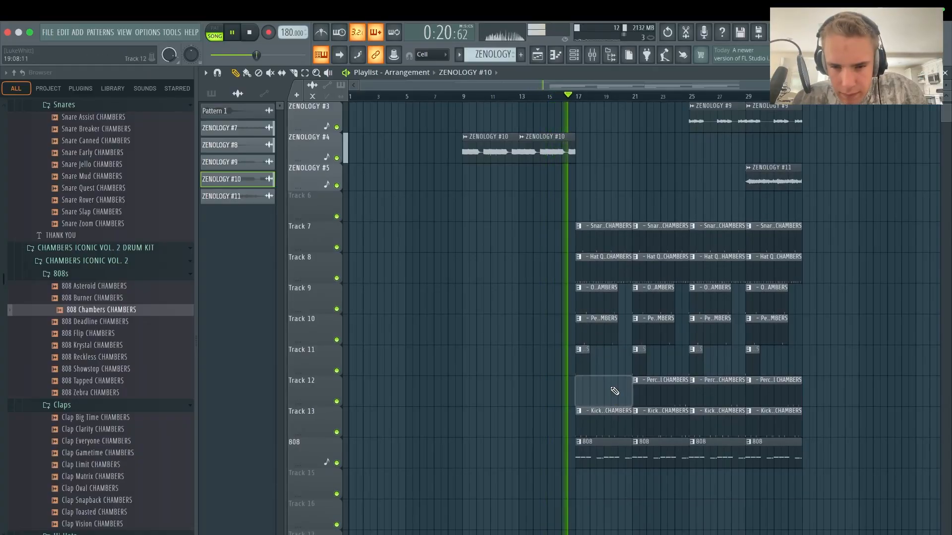
{"action": "right_click", "coordinate": [610, 389]}
{"action": "right_click", "coordinate": [671, 396]}
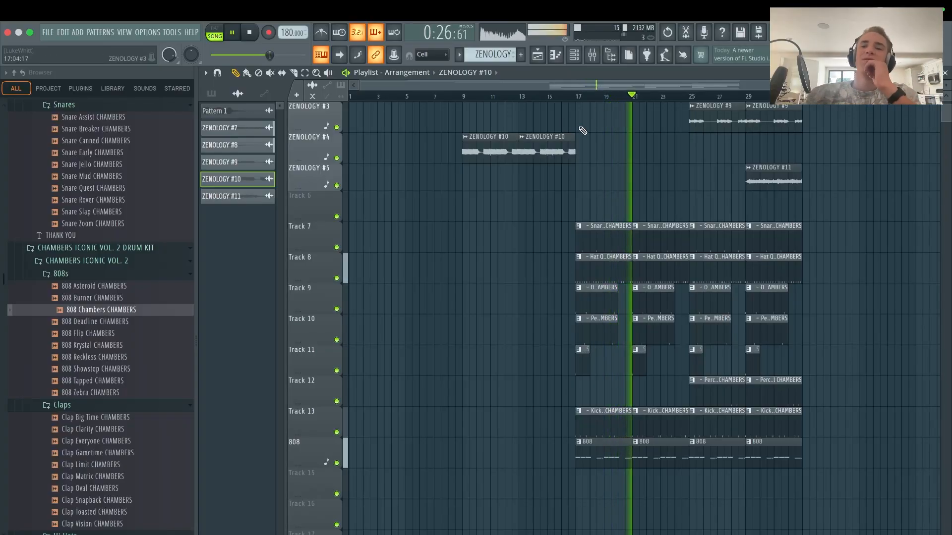
{"action": "scroll", "coordinate": [612, 151], "scroll_direction": "up", "scroll_amount": 2}
{"action": "scroll", "coordinate": [612, 151], "scroll_direction": "up", "scroll_amount": 1}
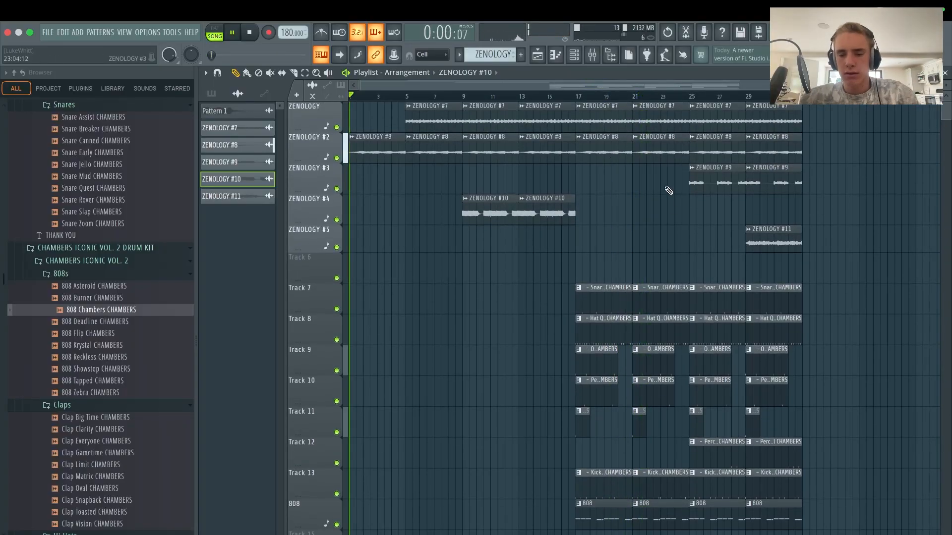
{"action": "key", "text": "space"}
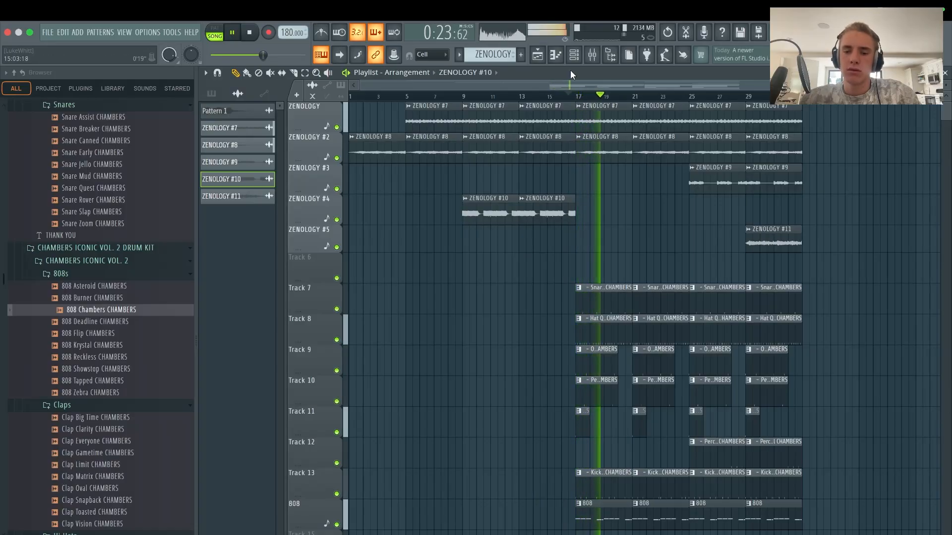
- Add Fruity Soft Clipper to slot 2 of the 808 Chambers mixer track and set its post gain to 84%
{"action": "left_click", "coordinate": [592, 55]}
{"action": "key", "text": "space"}
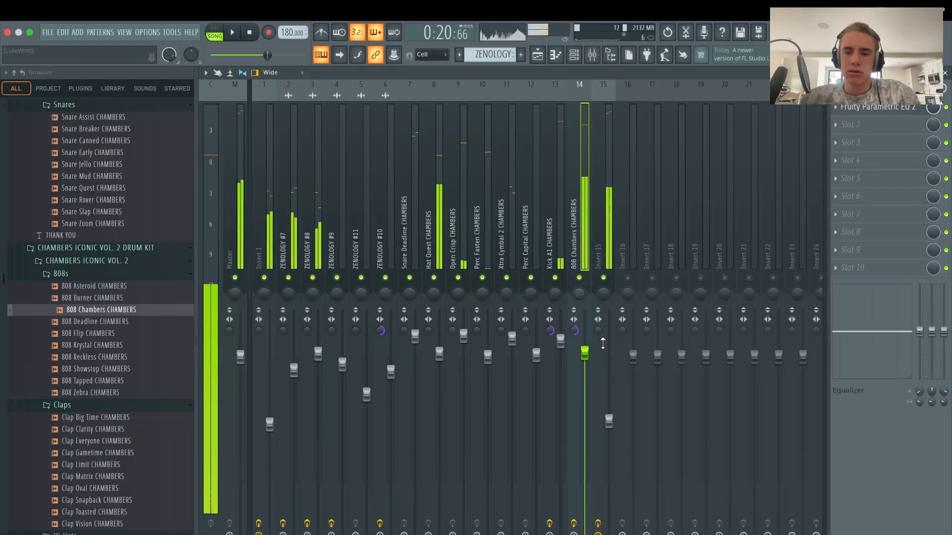
{"action": "left_click", "coordinate": [849, 124]}
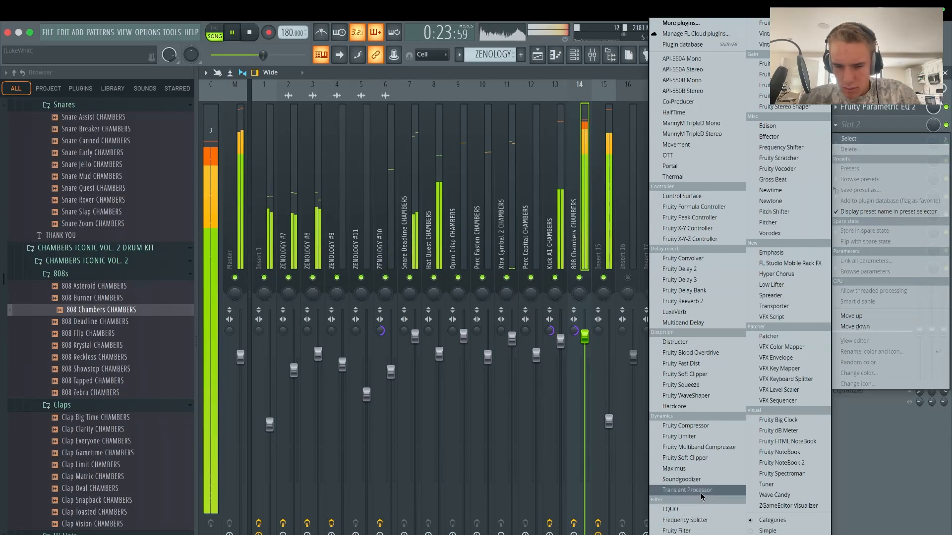
{"action": "left_click", "coordinate": [684, 375]}
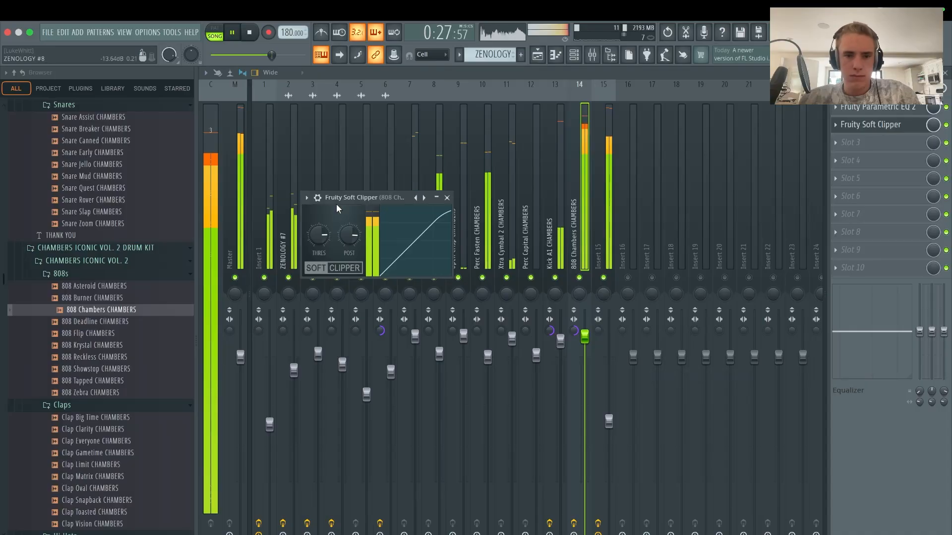
{"action": "left_click_drag", "start_coordinate": [353, 245], "coordinate": [353, 241]}
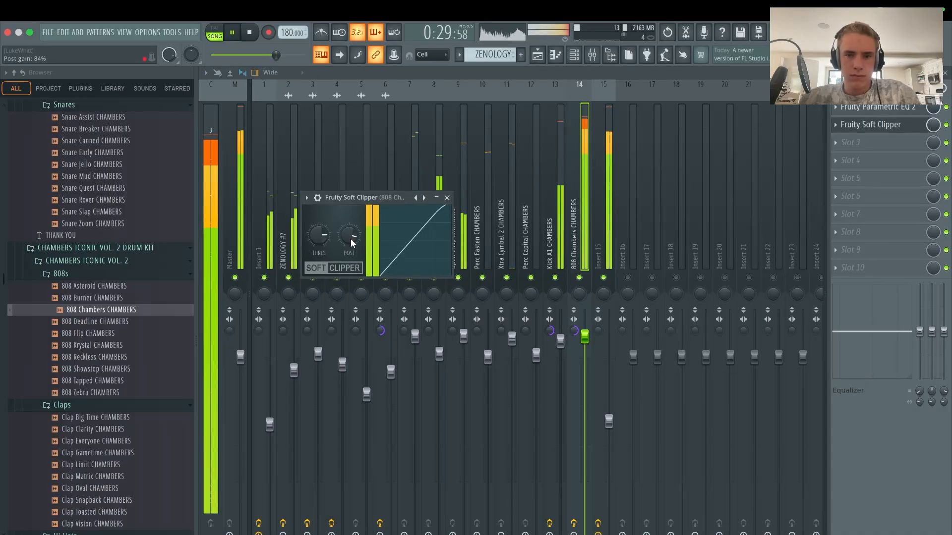
{"action": "key", "text": "Escape"}
{"action": "key", "text": "Escape"}
- Play the arrangement from about bar 15 and from about bar 24 to check the transitions
{"action": "left_click", "coordinate": [559, 97]}
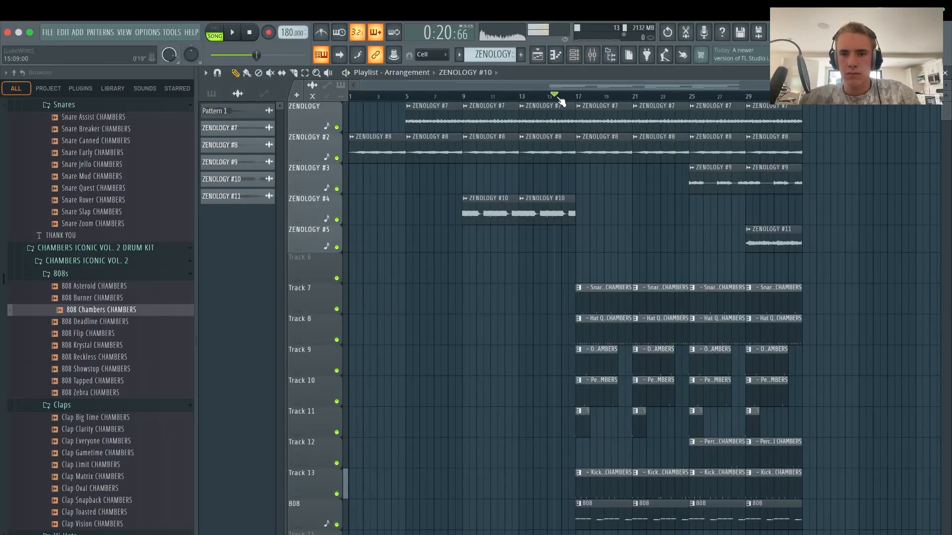
{"action": "left_click", "coordinate": [654, 246]}
{"action": "right_click", "coordinate": [680, 249]}
{"action": "left_click", "coordinate": [648, 221]}
{"action": "right_click", "coordinate": [675, 245]}
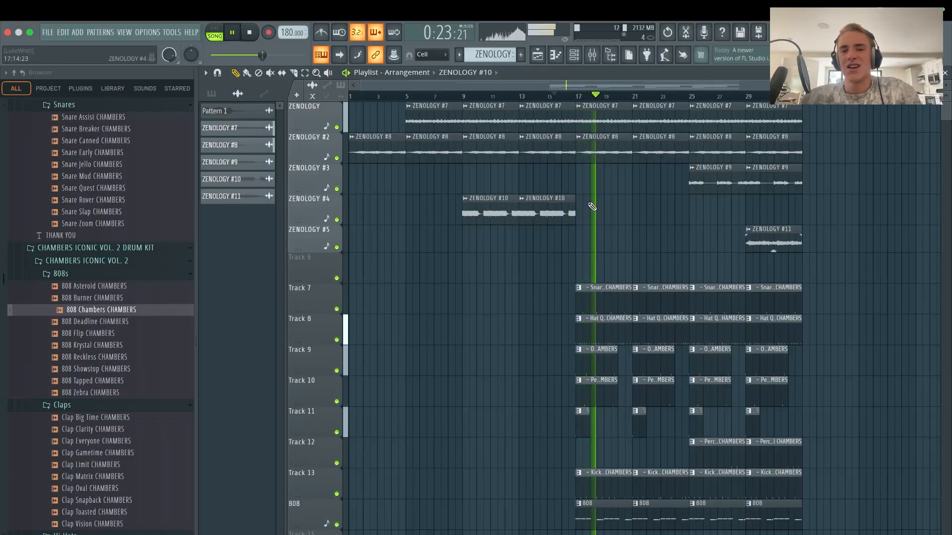
{"action": "key", "text": "space"}
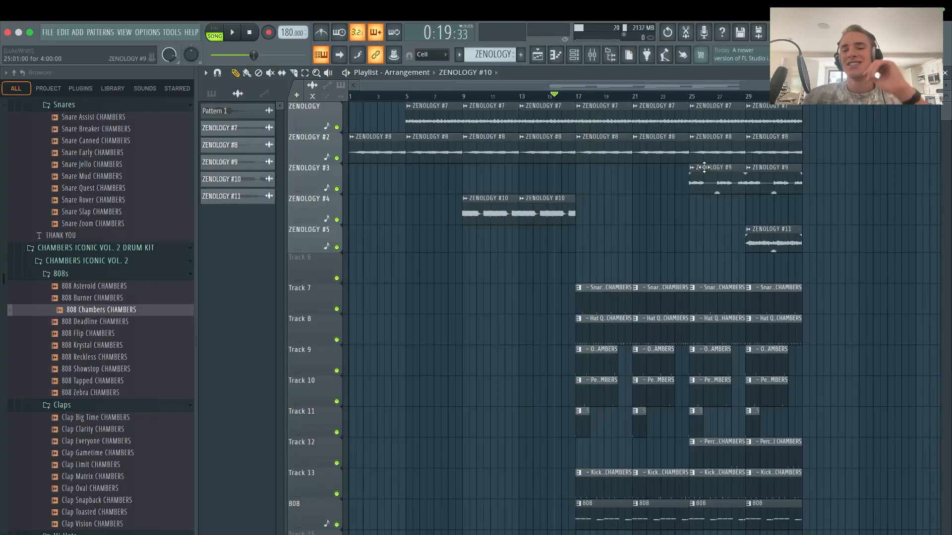
{"action": "key", "text": "space"}
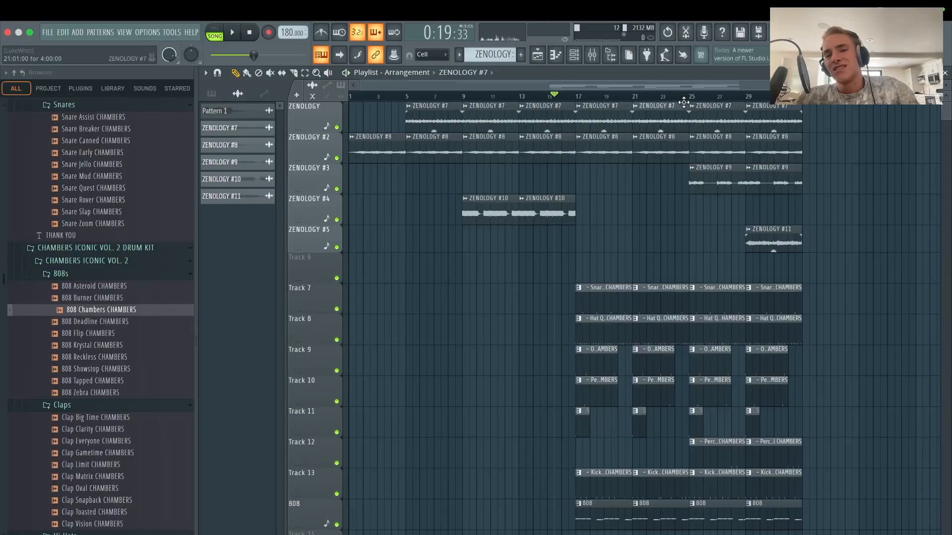
{"action": "left_click", "coordinate": [680, 95]}
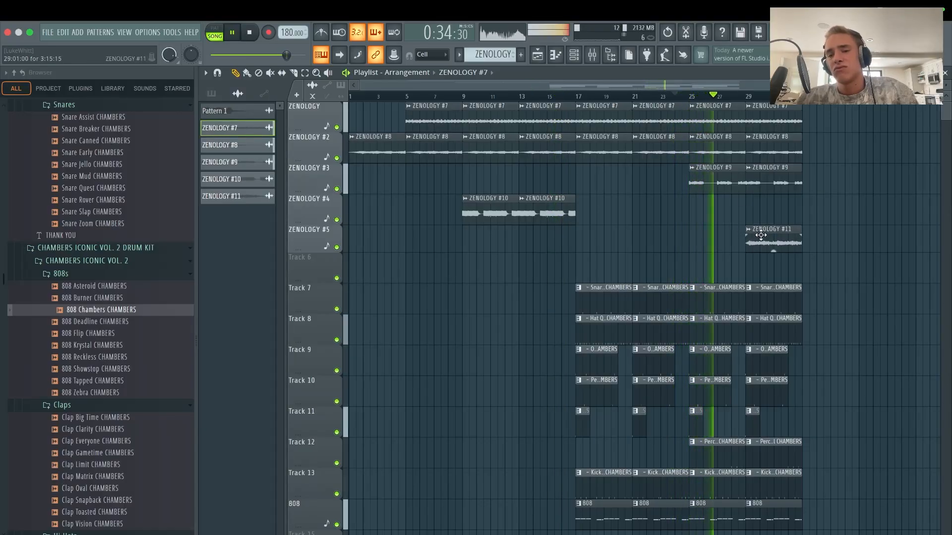
- Move the ZENOLOGY #11 clip to bar 33 and duplicate the ZENOLOGY #7, #8 and #9 clips of bars 25–32 into bars 33–40
{"action": "left_click_drag", "start_coordinate": [763, 243], "coordinate": [814, 246]}
{"action": "left_click_drag", "start_coordinate": [818, 116], "coordinate": [709, 191]}
{"action": "key", "text": "super+b"}
- Duplicate the drum and 808 clips of bars 25–32 into bars 33–40 and place an Xtra Cymbal 2 clip at bar 33
{"action": "left_click_drag", "start_coordinate": [818, 282], "coordinate": [728, 534]}
{"action": "key", "text": "ctrl+b"}
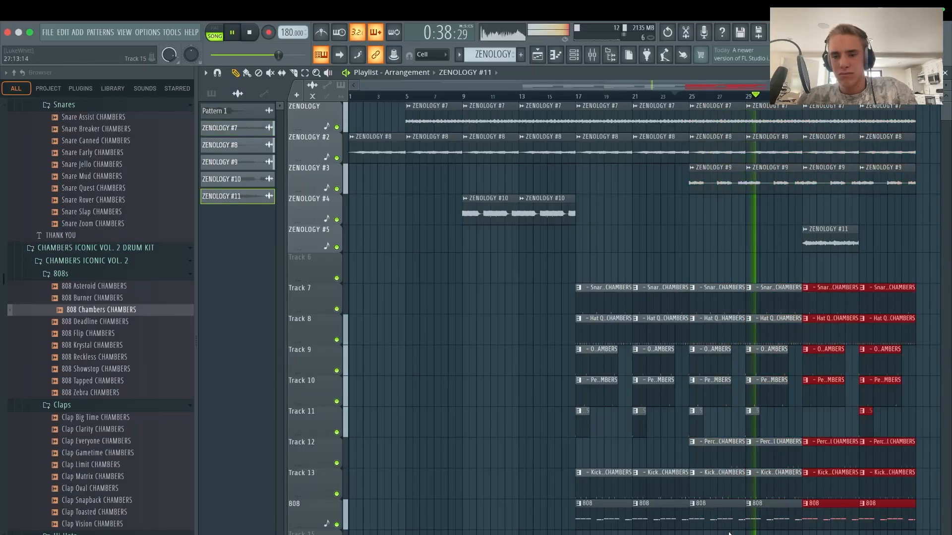
{"action": "left_click", "coordinate": [713, 422]}
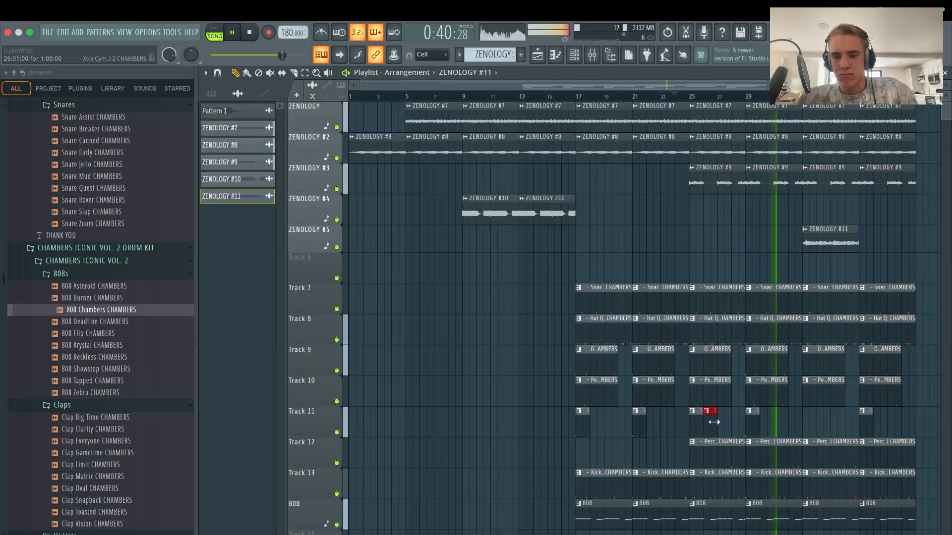
{"action": "left_click_drag", "start_coordinate": [720, 425], "coordinate": [811, 424]}
{"action": "scroll", "coordinate": [815, 298], "scroll_direction": "down", "scroll_amount": 2}
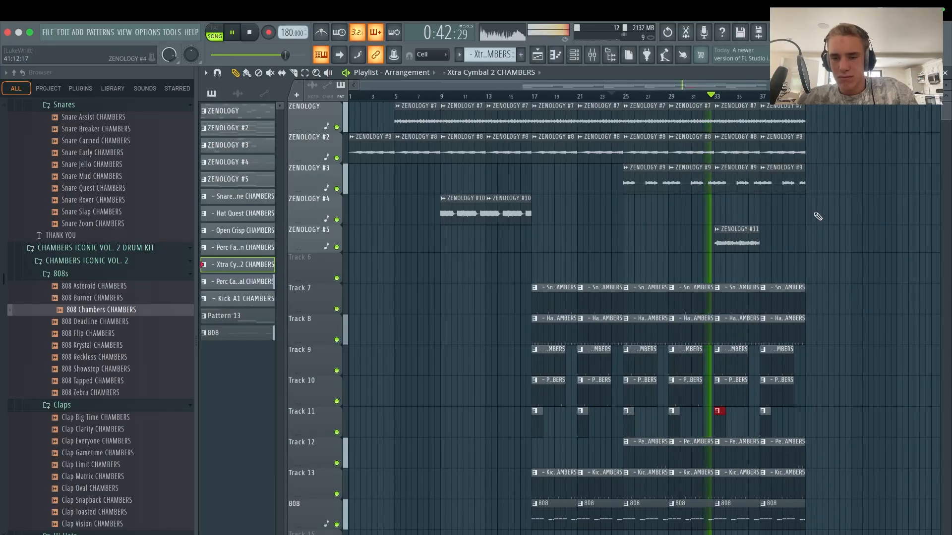
- Duplicate the ZENOLOGY #11 clip once and move both clips to start at bar 41
{"action": "left_click", "coordinate": [745, 245]}
{"action": "key", "text": "ctrl+b"}
{"action": "left_click", "coordinate": [837, 275]}
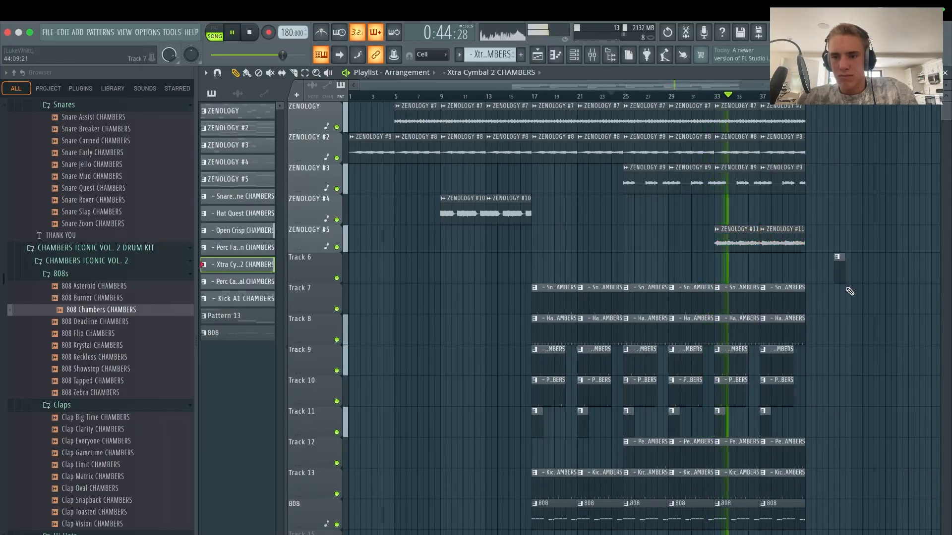
{"action": "left_click_drag", "start_coordinate": [772, 248], "coordinate": [864, 251]}
- Duplicate the ZENOLOGY #8 and #9 clips of bars 33–40 into bars 41–48
{"action": "left_click_drag", "start_coordinate": [808, 126], "coordinate": [692, 110]}
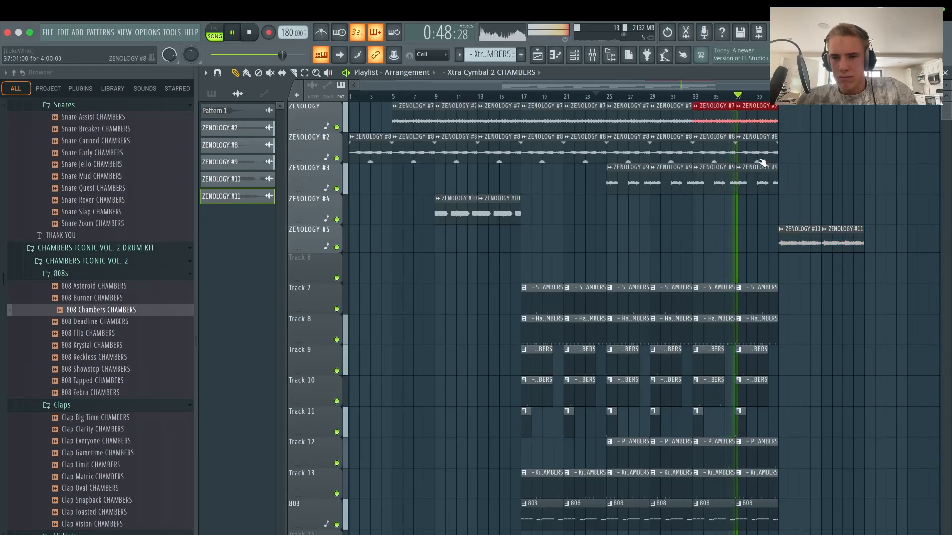
{"action": "left_click_drag", "start_coordinate": [782, 198], "coordinate": [693, 166]}
{"action": "key", "text": "ctrl+b"}
{"action": "left_click_drag", "start_coordinate": [782, 157], "coordinate": [694, 133]}
{"action": "key", "text": "ctrl+b"}
- Duplicate the ZENOLOGY #8, #9 and #11 clips of bars 41–48 into bars 49–56 and play from about bar 40
{"action": "left_click_drag", "start_coordinate": [882, 134], "coordinate": [807, 265]}
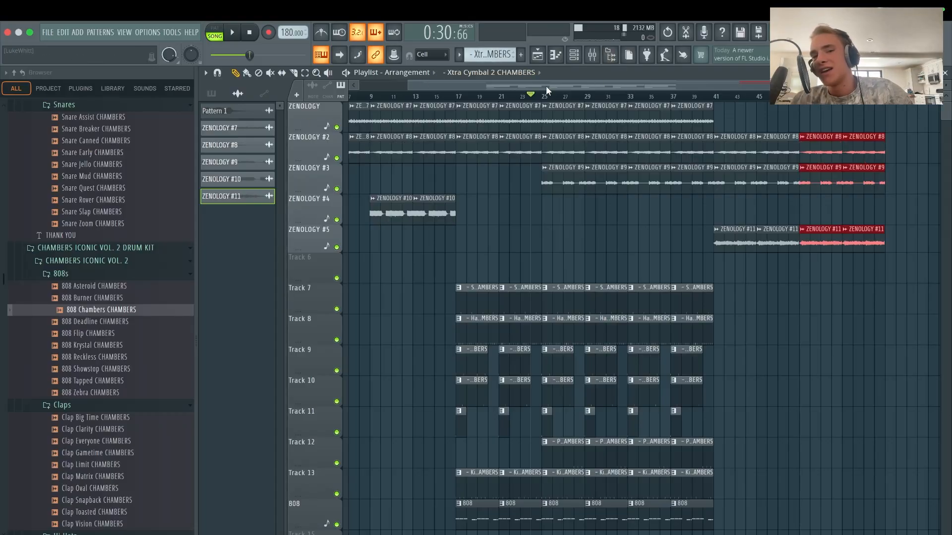
{"action": "mouse_move", "coordinate": [533, 97]}
{"action": "left_mouse_down"}
{"action": "mouse_move", "coordinate": [462, 151]}
{"action": "mouse_move", "coordinate": [436, 143]}
{"action": "mouse_move", "coordinate": [737, 161]}
{"action": "left_mouse_up"}
{"action": "left_click", "coordinate": [743, 141]}
{"action": "left_click", "coordinate": [703, 96]}
{"action": "key", "text": "space"}
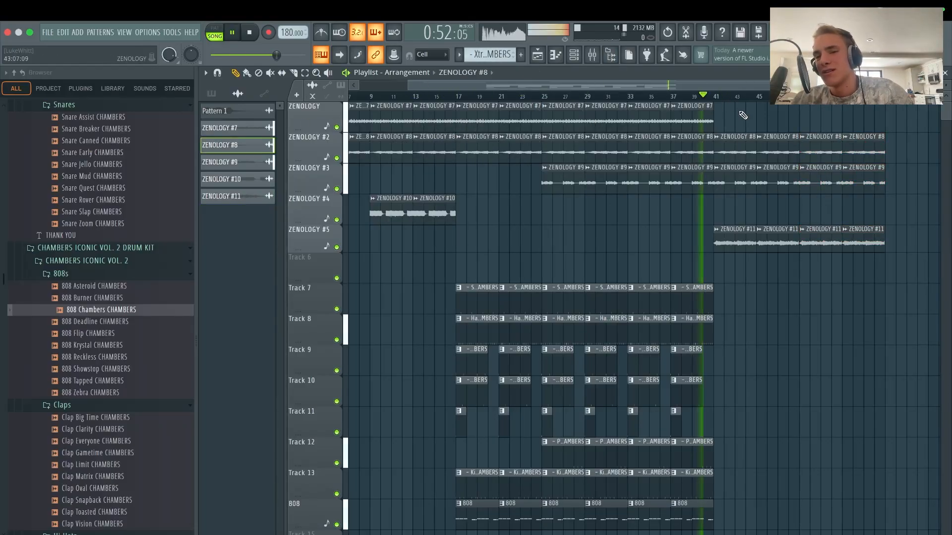
- Copy the Snare Deadline and Hat Quest clips to bars 45, 49 and 53 on Tracks 7 and 8
{"action": "left_click", "coordinate": [786, 316]}
{"action": "right_click", "coordinate": [786, 318]}
{"action": "left_click_drag", "start_coordinate": [639, 304], "coordinate": [830, 320]}
{"action": "left_click", "coordinate": [821, 300]}
{"action": "left_click", "coordinate": [826, 379]}
{"action": "right_click", "coordinate": [839, 378]}
{"action": "left_click_drag", "start_coordinate": [824, 302], "coordinate": [781, 306]}
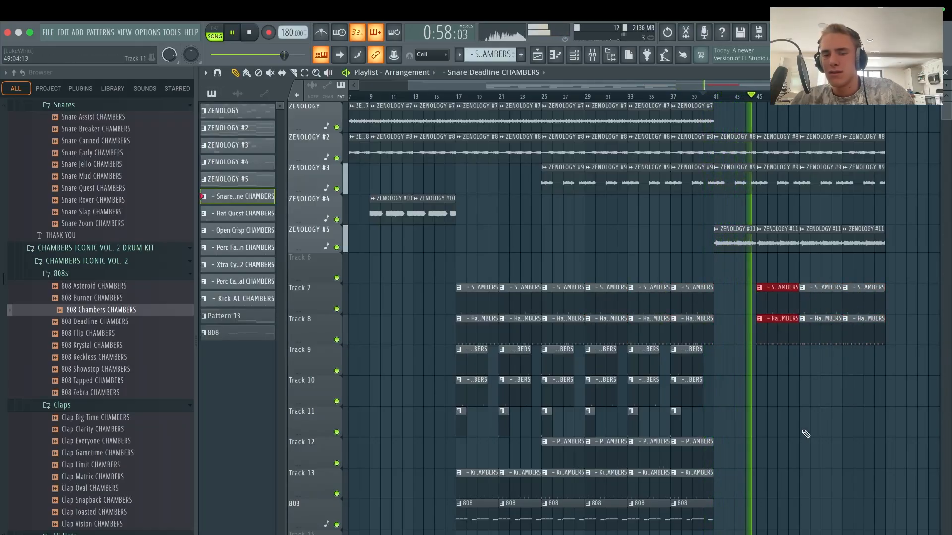
- Copy a Kick A1 clip to bar 49 on Track 13 and duplicate it at bar 53
{"action": "left_click", "coordinate": [805, 441]}
{"action": "right_click", "coordinate": [806, 443]}
{"action": "left_click_drag", "start_coordinate": [690, 483], "coordinate": [813, 491]}
{"action": "key", "text": "ctrl+b"}
{"action": "left_click", "coordinate": [859, 520]}
{"action": "right_click", "coordinate": [859, 520]}
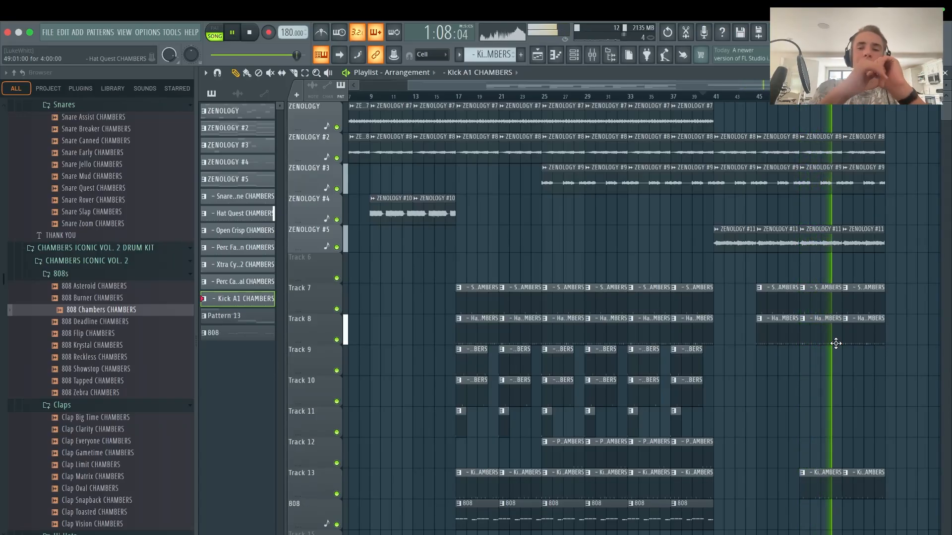
- Duplicate all clips of bars 17–56 into bars 57–96, clear the selection and stop playback
{"action": "scroll", "coordinate": [850, 165], "scroll_direction": "down", "scroll_amount": 3}
{"action": "left_click_drag", "start_coordinate": [863, 103], "coordinate": [494, 534]}
{"action": "key", "text": "ctrl+b"}
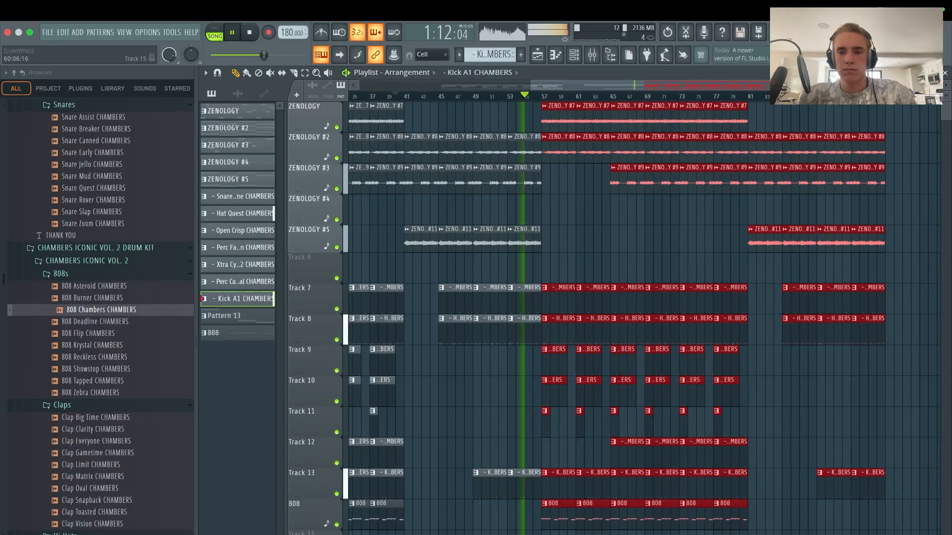
{"action": "key", "text": "ctrl+d"}
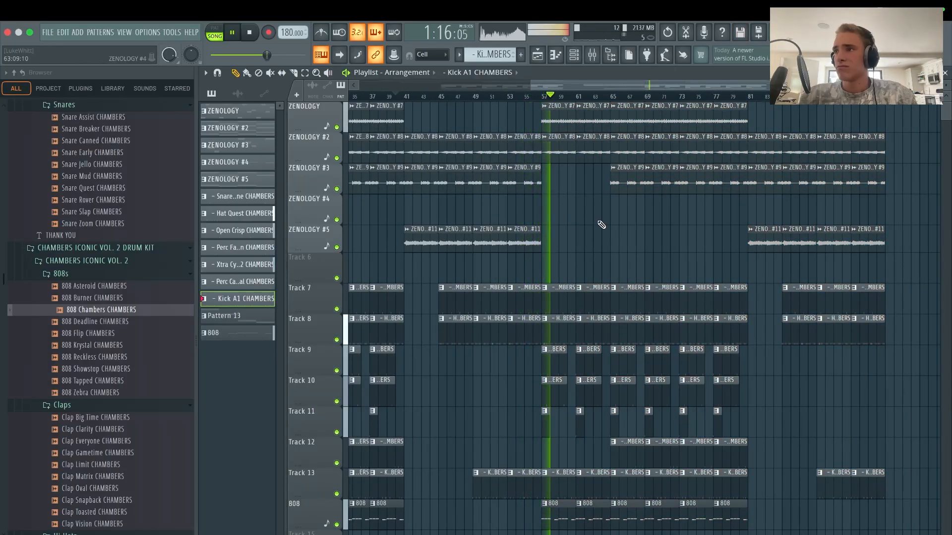
{"action": "key", "text": "space"}
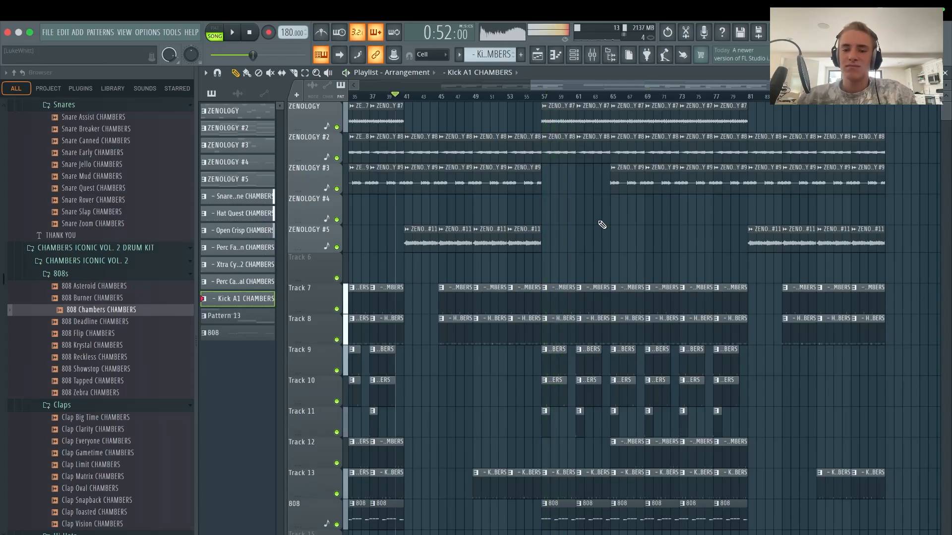